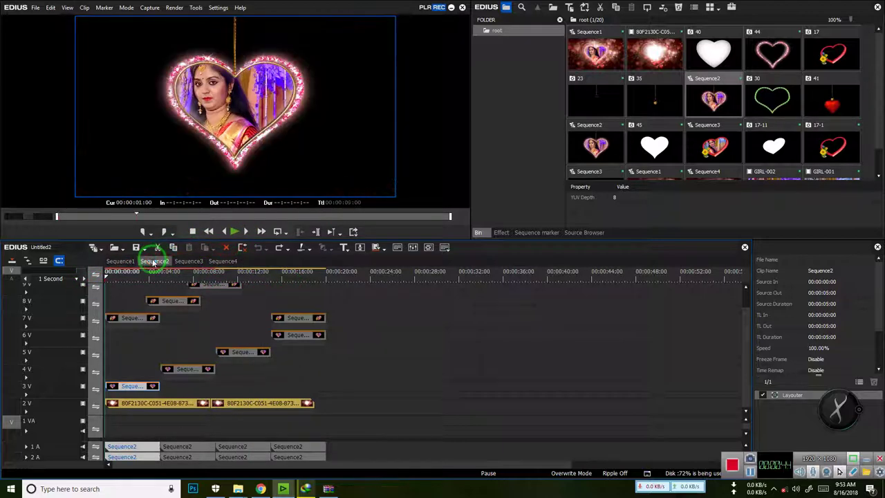
- Play Sequence4 from the start to preview the finished heart photo animation
left_click(222, 260)
left_click(187, 261)
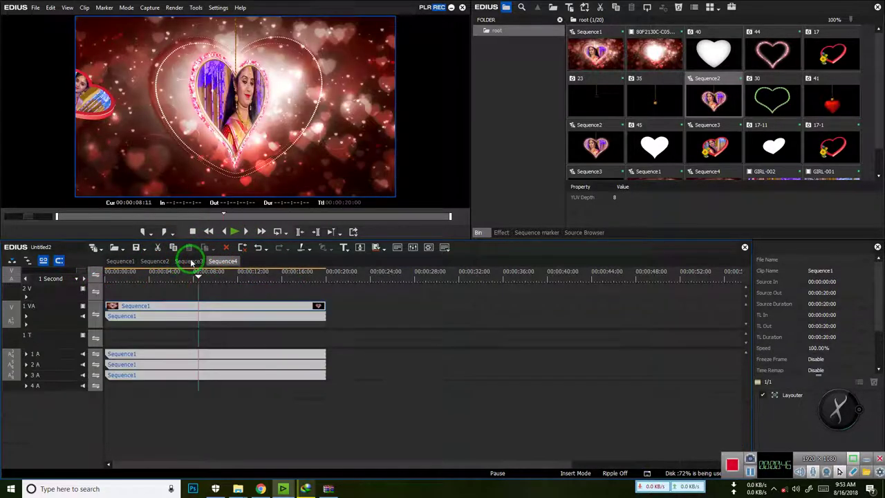
left_click_drag(164, 280, 100, 296)
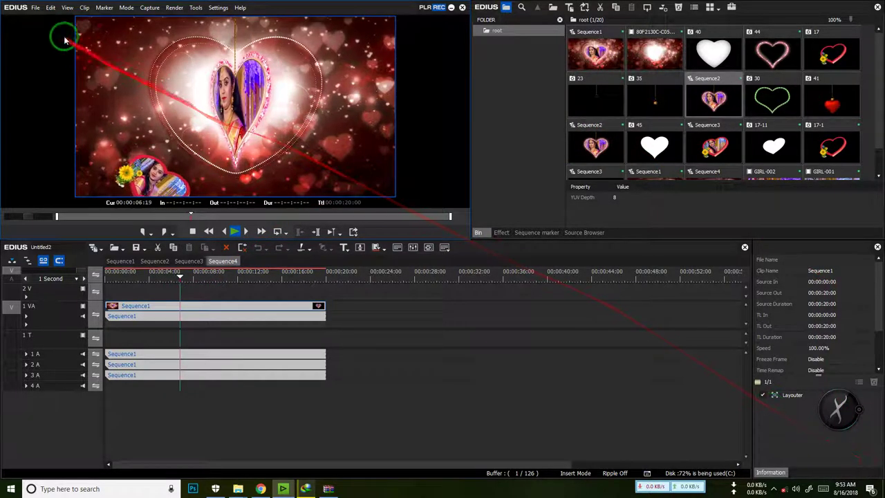
- Create a new EDIUS project from one of the project presets
left_click(35, 7)
mouse_move(41, 18)
left_click(159, 31)
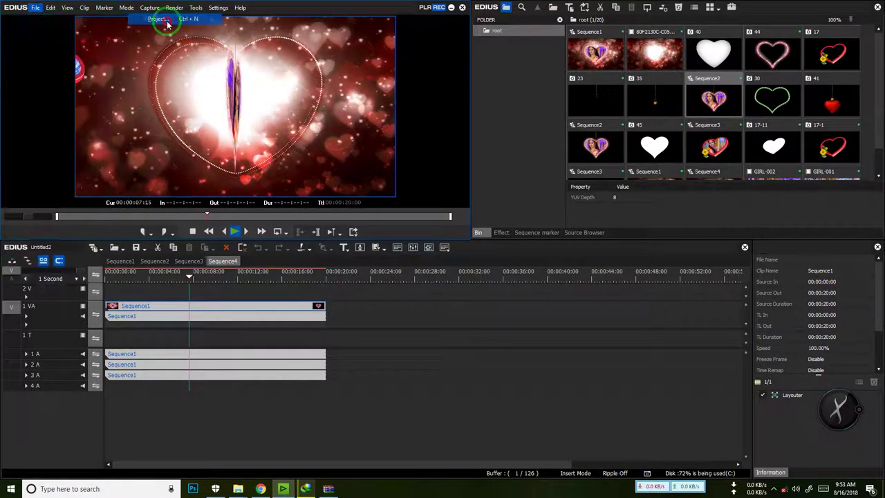
left_click(385, 376)
scroll(397, 277, "down", 3)
double_click(350, 292)
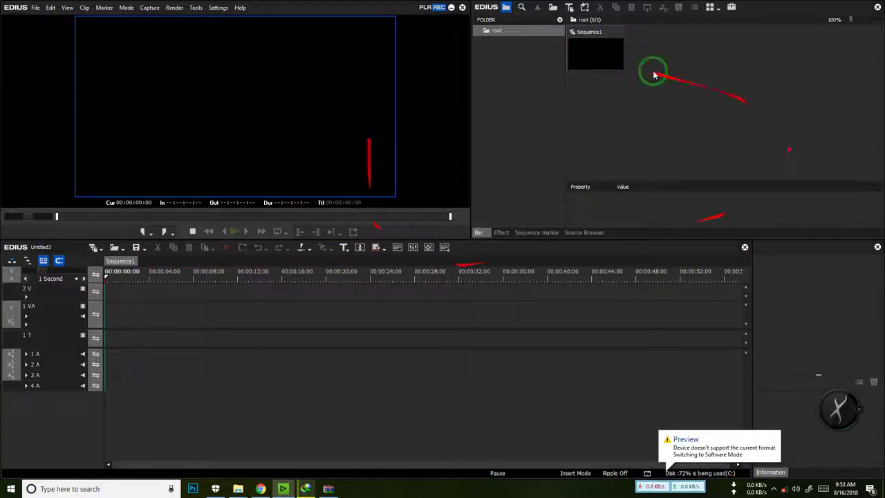
- Minimize EDIUS, open New folder (3) on the desktop and look over its heart images, background clip and GIRL videos
left_click(451, 7)
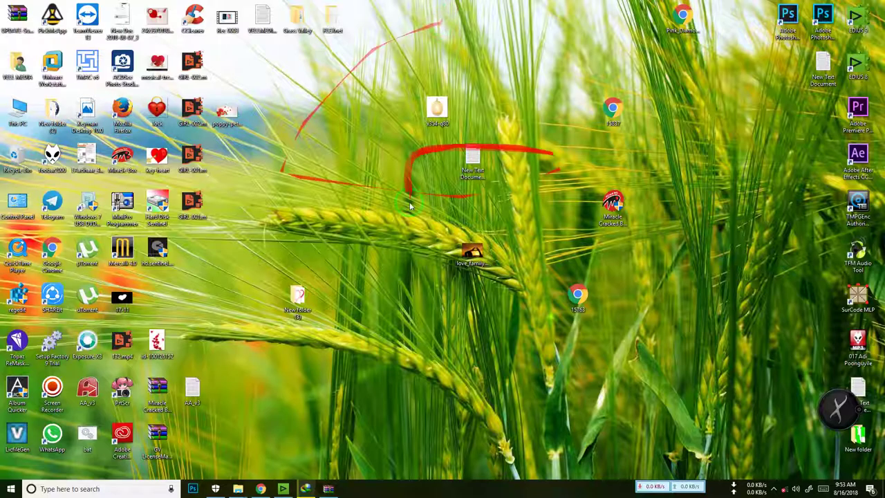
double_click(309, 296)
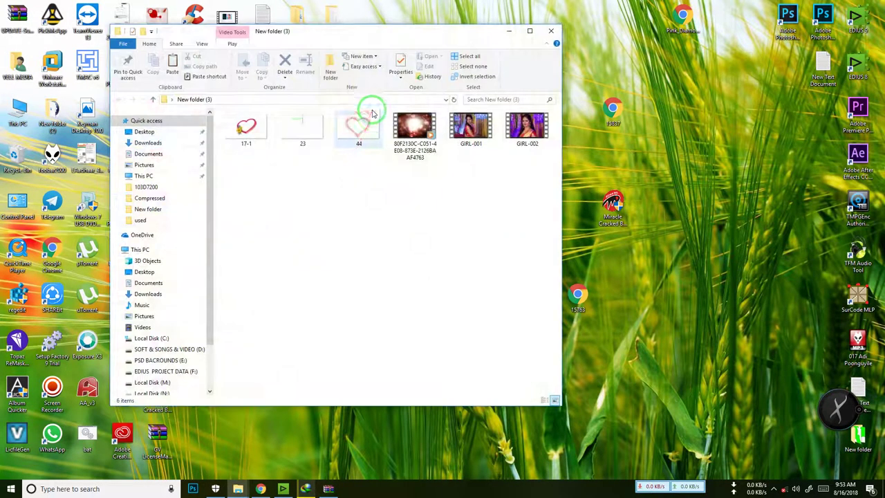
left_click(251, 131)
left_click_drag(365, 154, 217, 83)
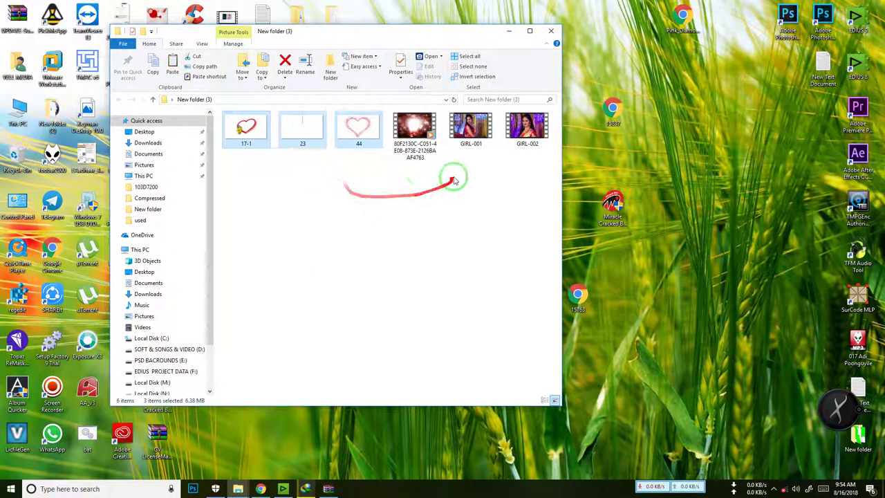
left_click_drag(413, 197, 501, 134)
left_click(492, 171)
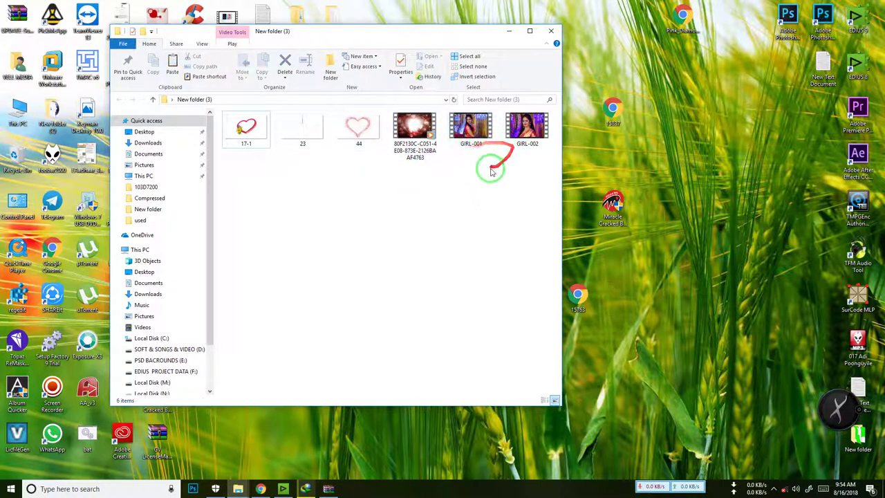
left_click_drag(475, 154, 436, 142)
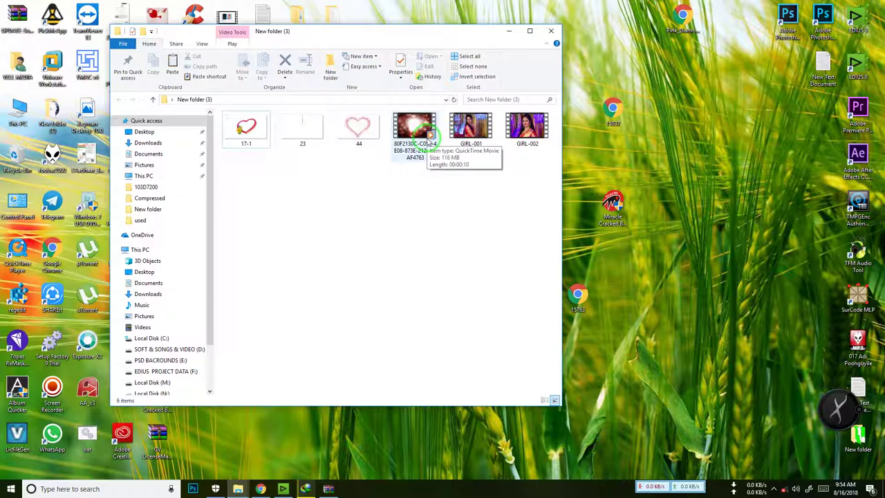
right_click(296, 176)
left_click(330, 215)
- Open the 44, 17-1 and 23 files from New folder (3) in Photoshop, closing the extra SOFTWARE and BG folder windows
left_click(354, 134)
left_click_drag(353, 182, 823, 19)
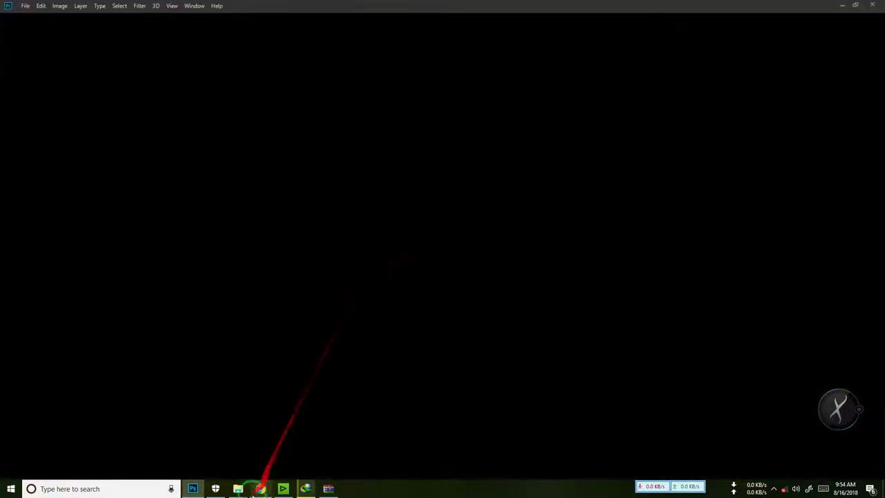
mouse_move(238, 491)
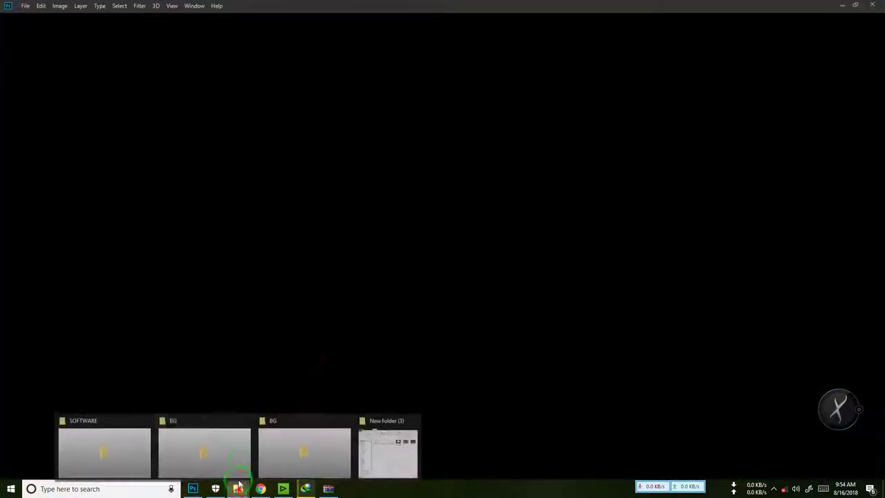
mouse_move(301, 446)
left_click(346, 421)
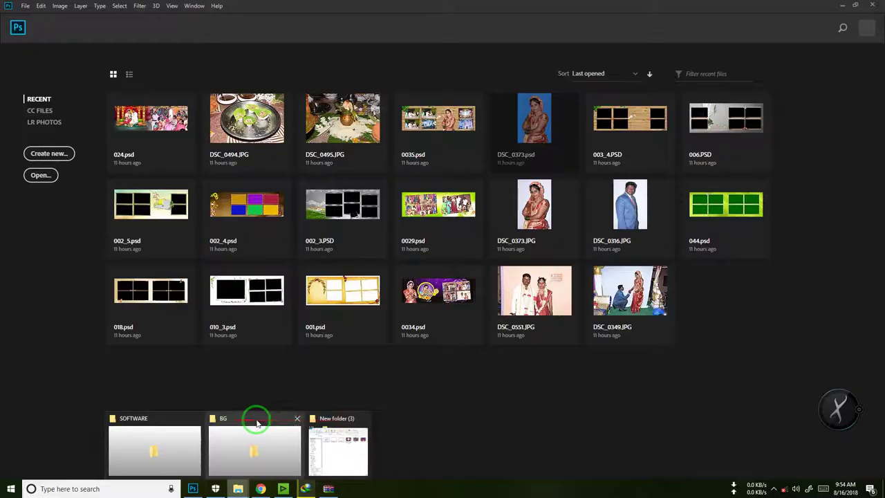
left_click(292, 419)
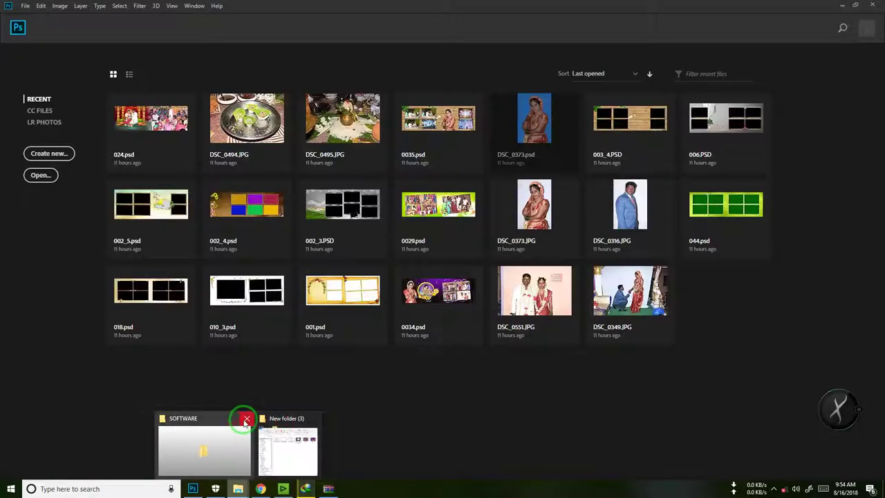
left_click(245, 421)
left_click(237, 446)
left_click_drag(354, 133, 594, 180)
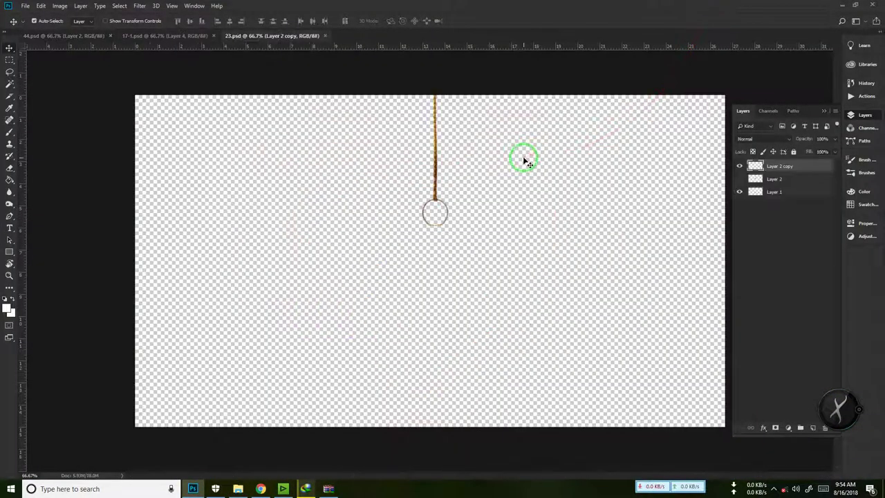
- Delete the ring below the rope in 23.psd using a rectangular marquee selection, and save and close the file
left_click(10, 60)
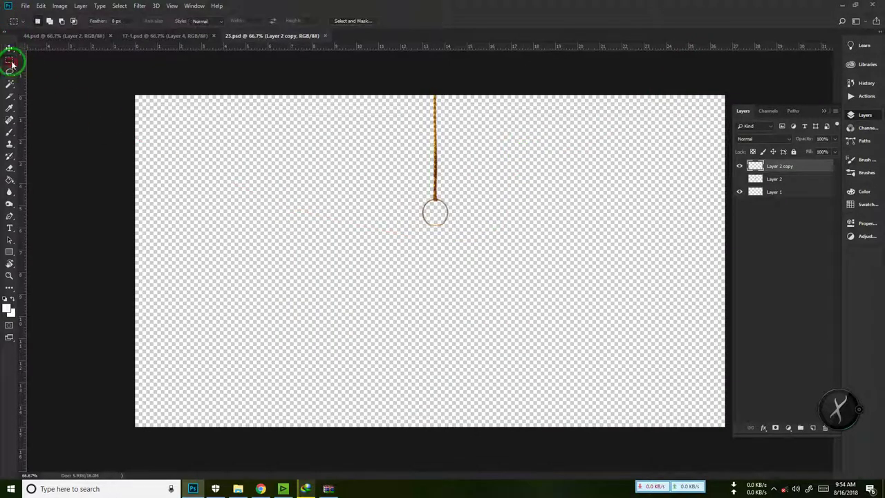
left_click_drag(504, 278, 350, 200)
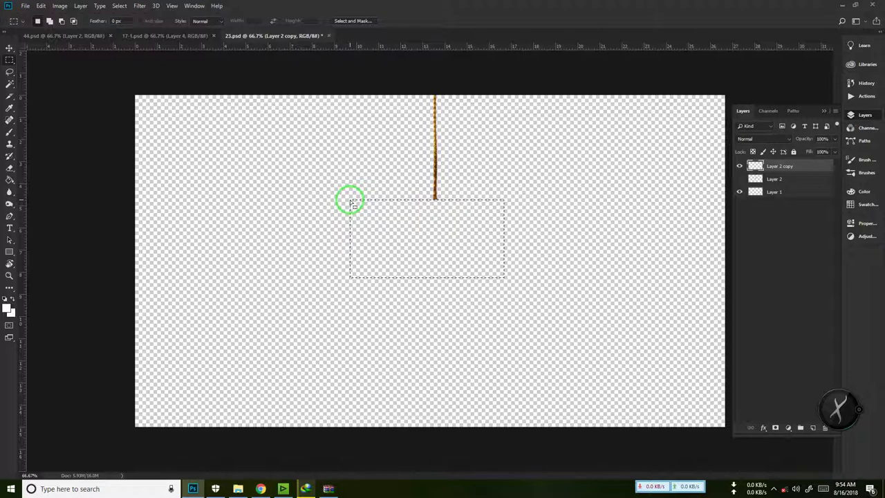
left_click_drag(346, 204, 330, 4)
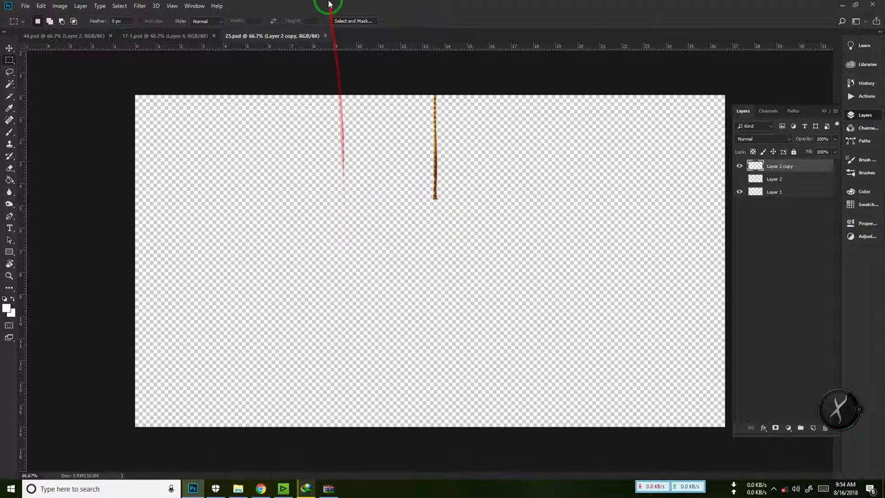
left_click(329, 36)
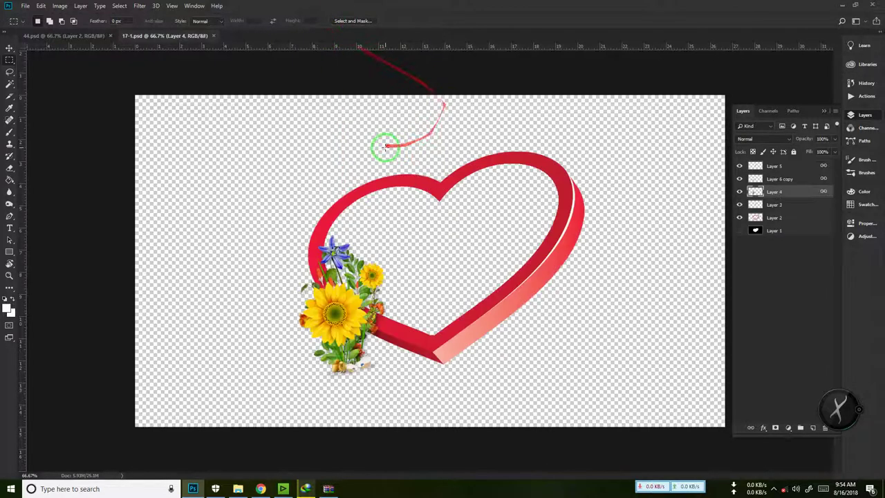
- Select Layer 2, the red heart frame, in 17-1.psd with the Move tool
left_click(9, 48)
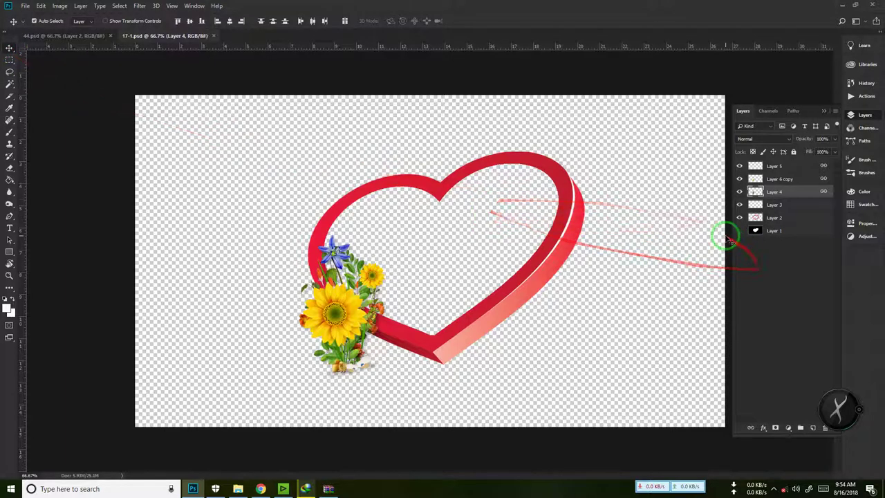
right_click(431, 188)
left_click(446, 190)
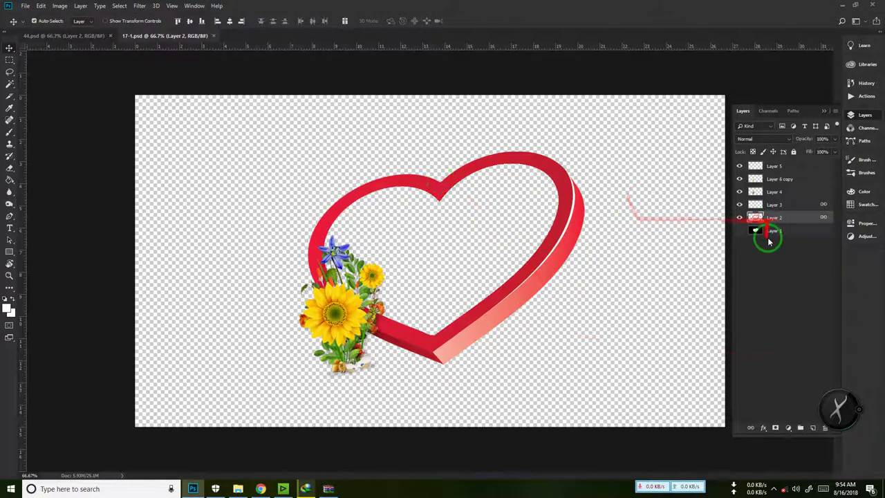
- Toggle Layer 1's visibility to examine the black-and-white heart matte behind the frame, leaving it hidden
left_click(739, 231)
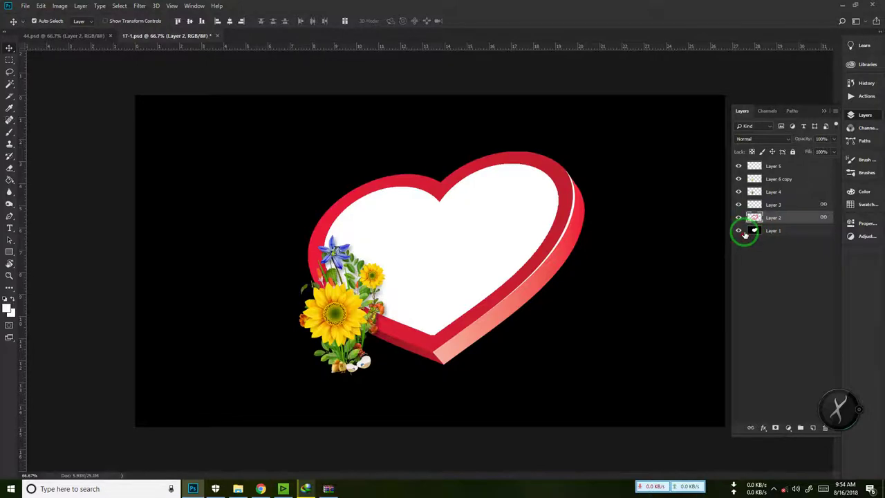
double_click(737, 231)
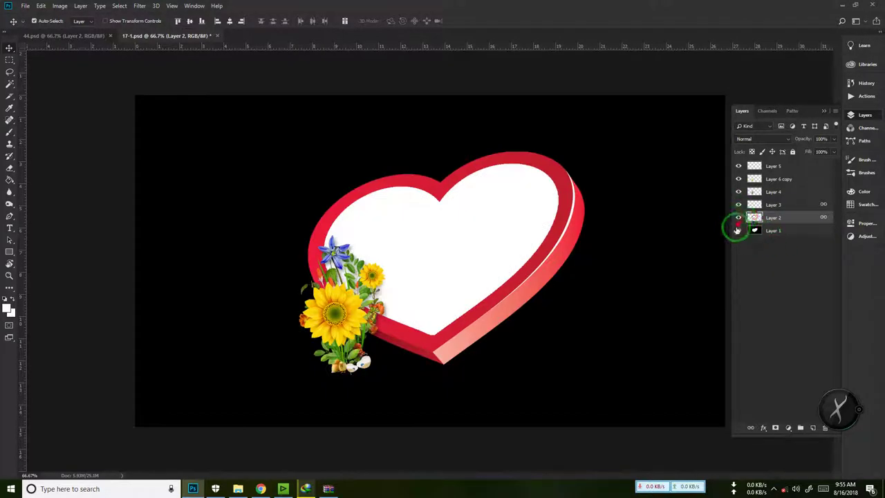
left_click(737, 231)
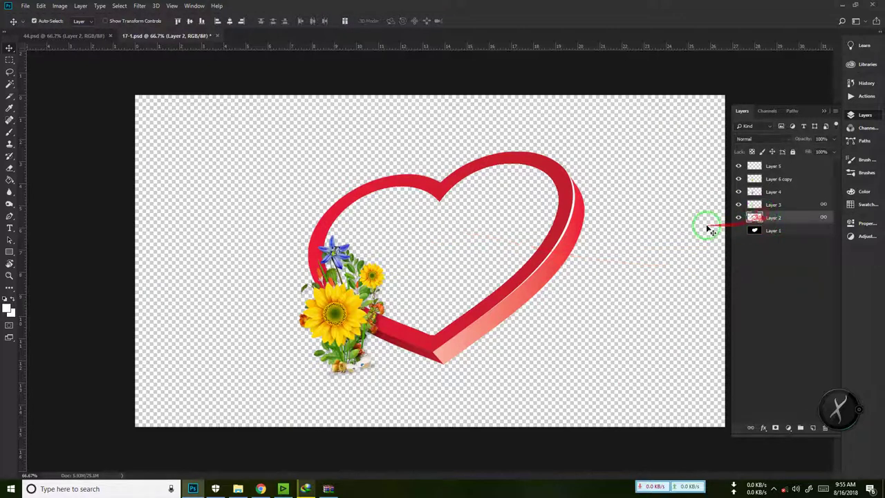
- Select the empty area inside the heart frame with the Magic Wand and add a new layer above Layer 2
key("w")
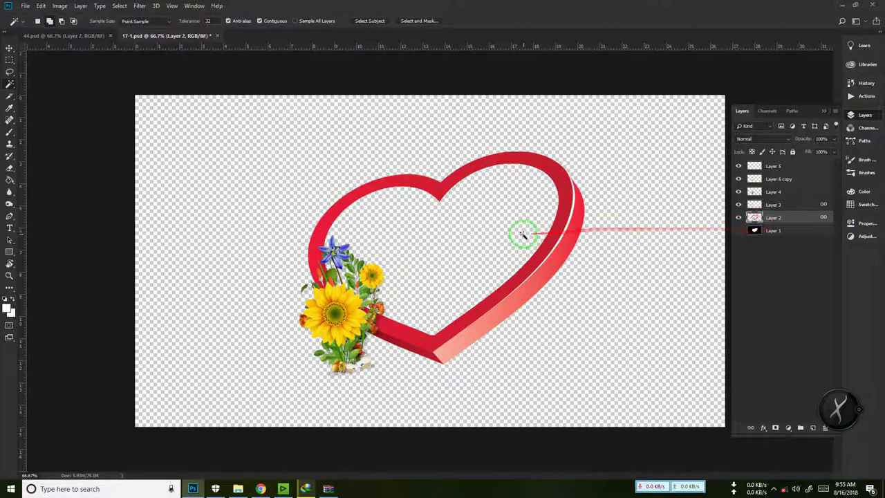
left_click(482, 240)
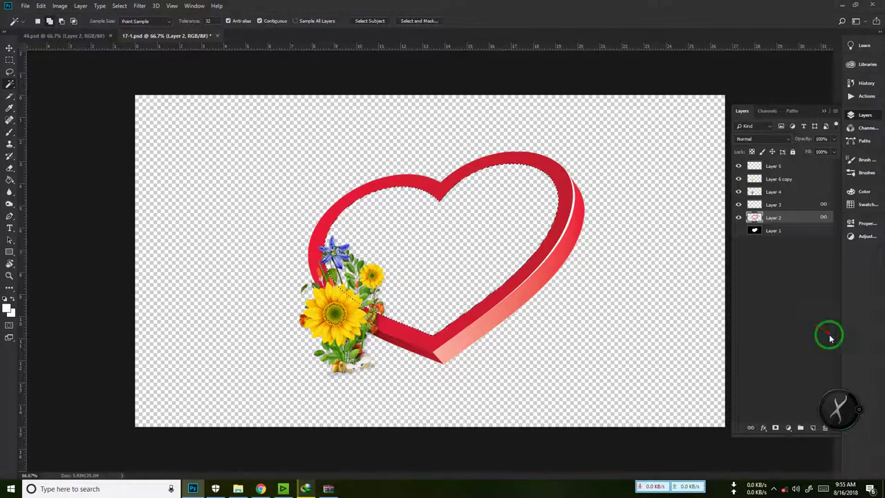
left_click(813, 427)
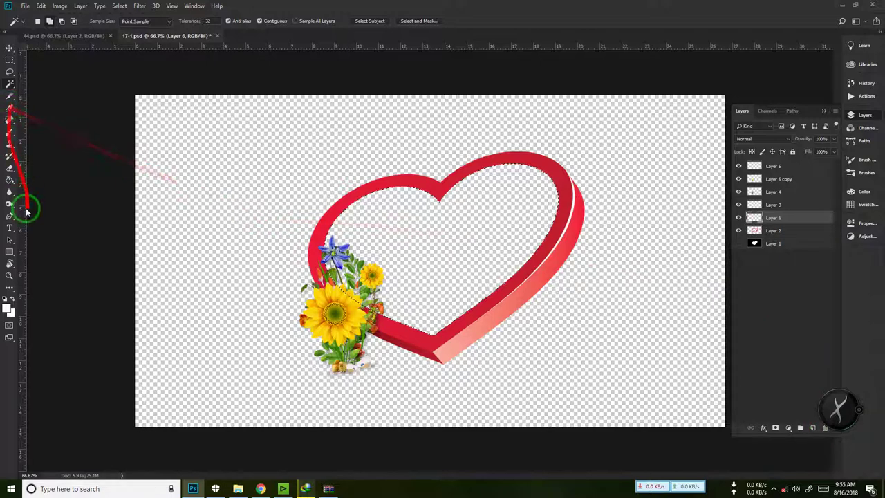
- Fill the selected heart interior with white on the new layer using the Paint Bucket, and clear the selection
left_click(9, 180)
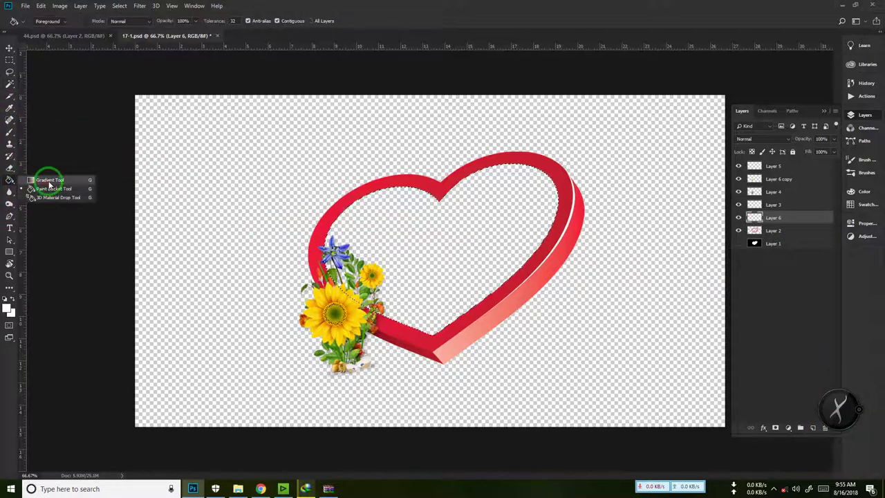
left_click(48, 181)
left_click(10, 179)
left_click(40, 186)
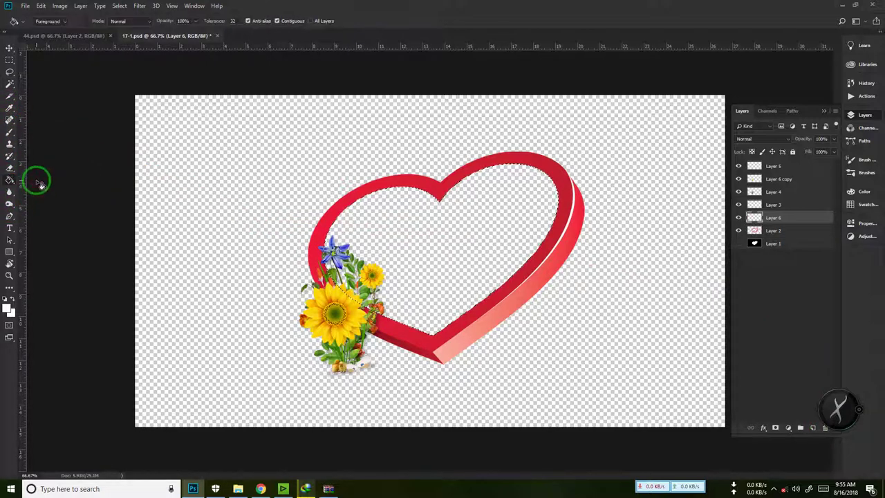
left_click(402, 254)
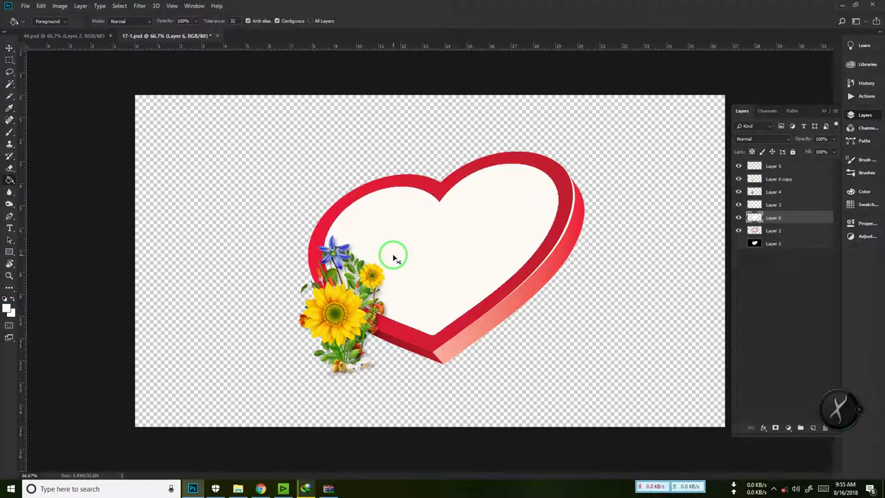
left_click(764, 222)
left_click(757, 221)
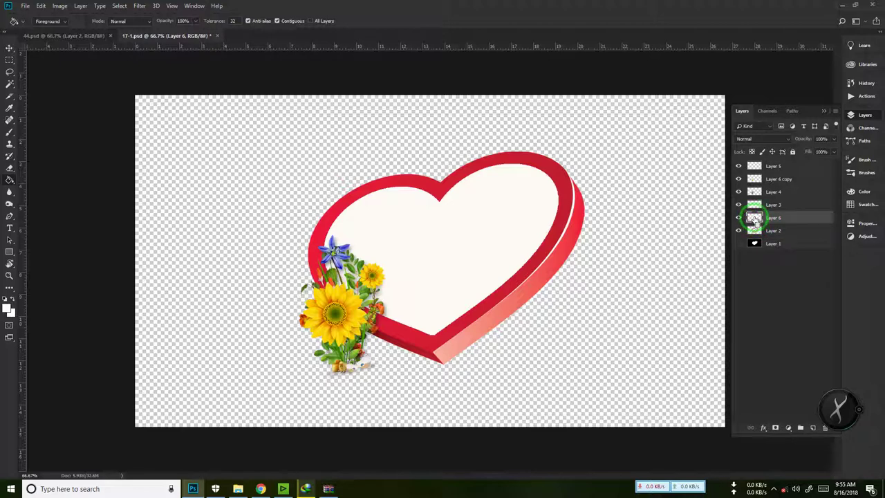
key("alt+BackSpace")
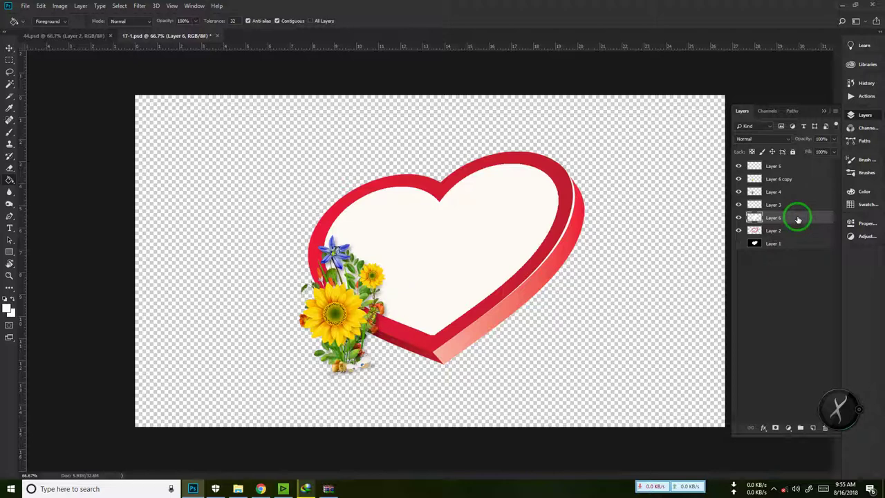
- Select the area around the white heart on Layer 6, fill it with black, and hide all the other layers
key("w")
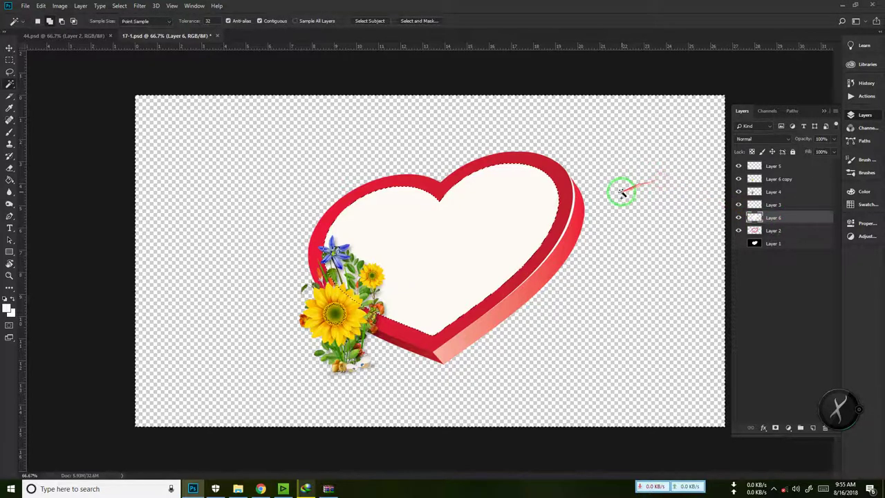
left_click(532, 201)
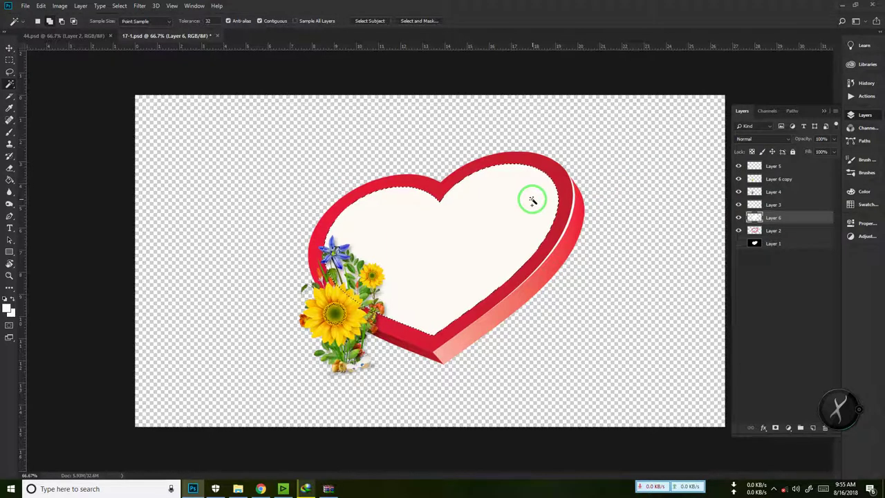
key("ctrl+shift+i")
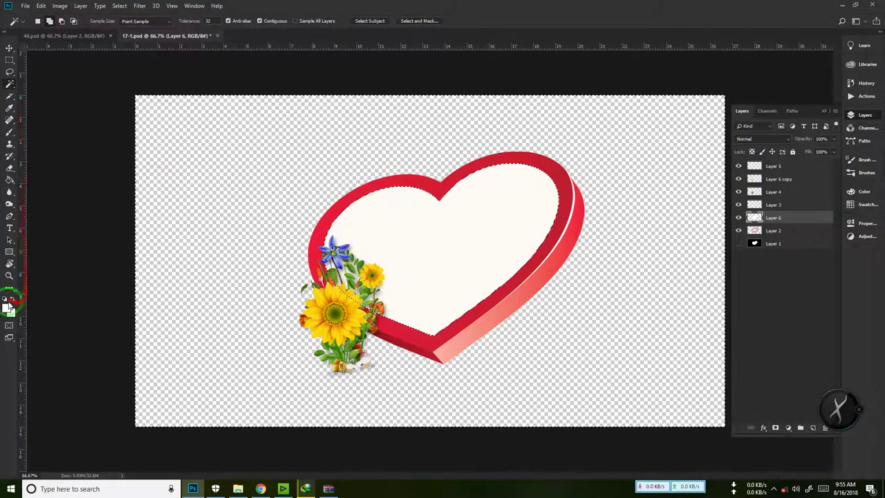
left_click(9, 168)
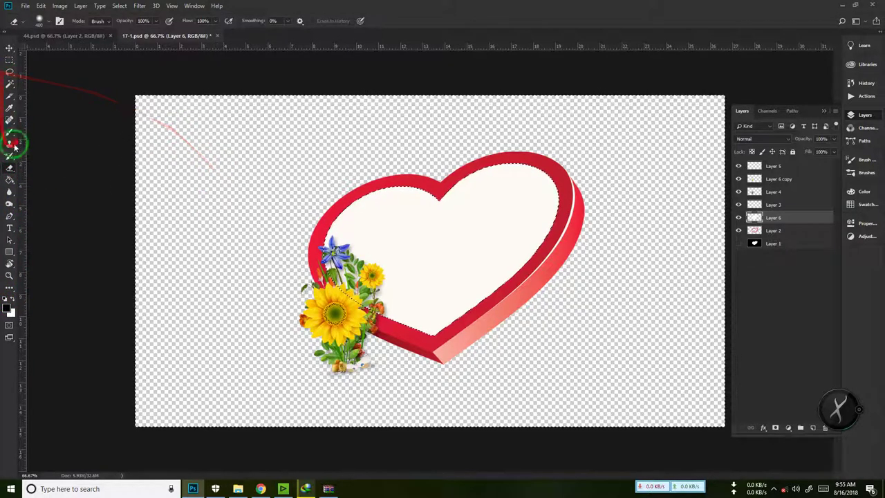
left_click(10, 181)
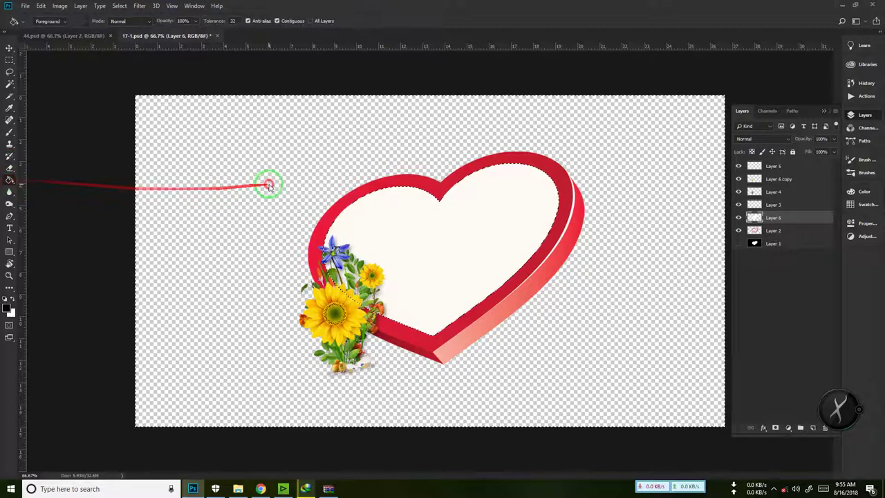
left_click(255, 192)
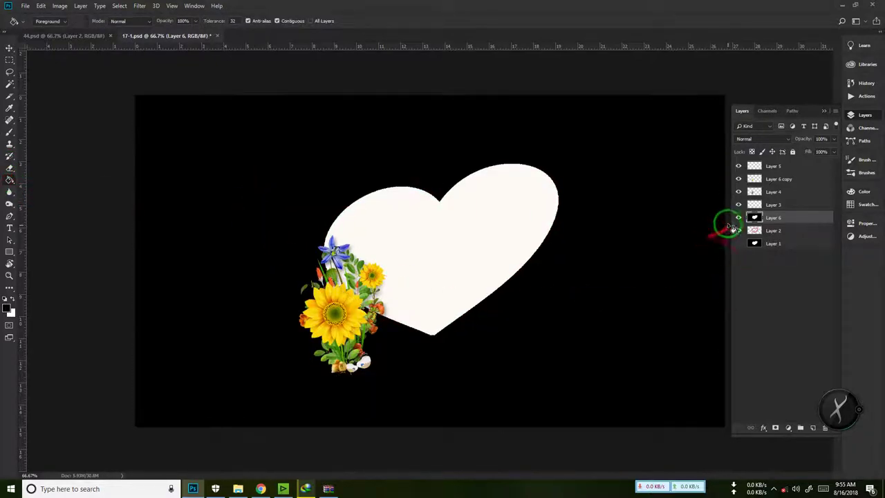
left_click_drag(739, 199, 735, 166)
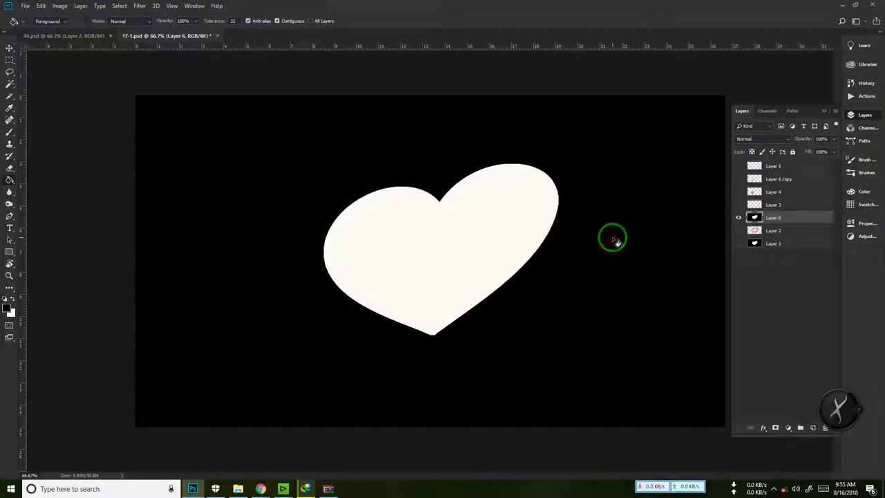
- Save the heart matte as 17-2.psd in New folder (3) and close the document
key("ctrl+shift+s")
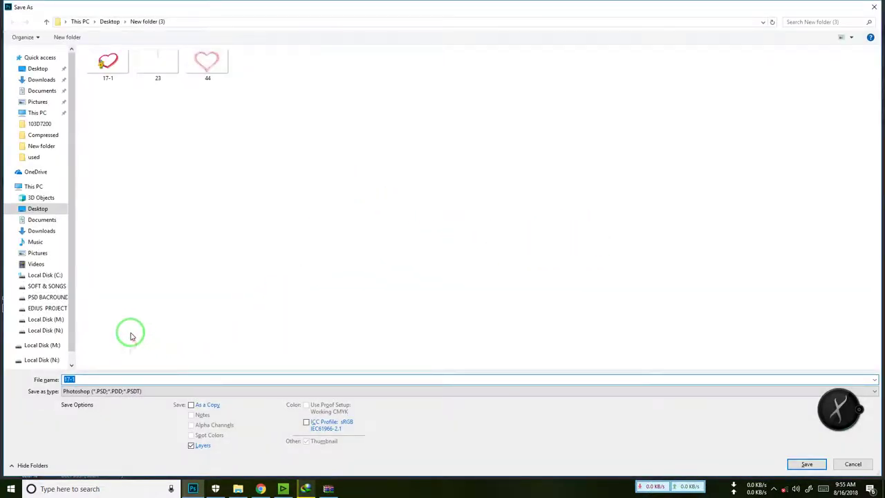
left_click(102, 379)
key("BackSpace")
type("2")
key("Return")
key("Return")
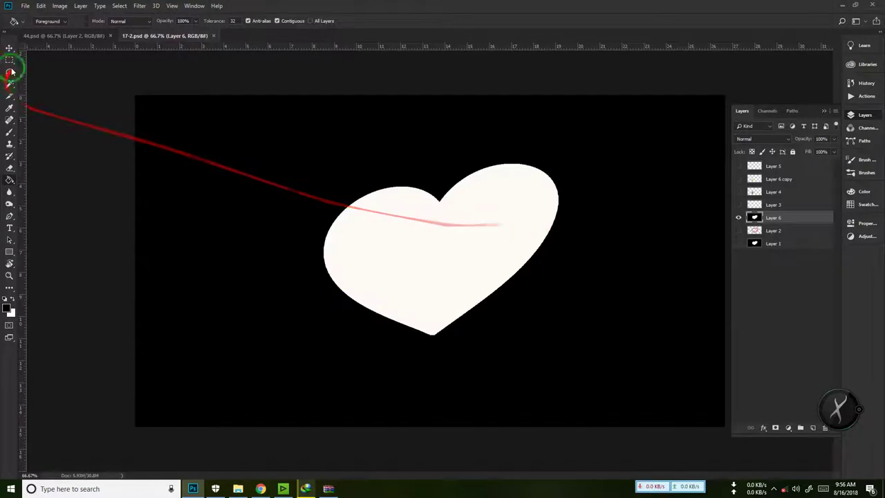
key("v")
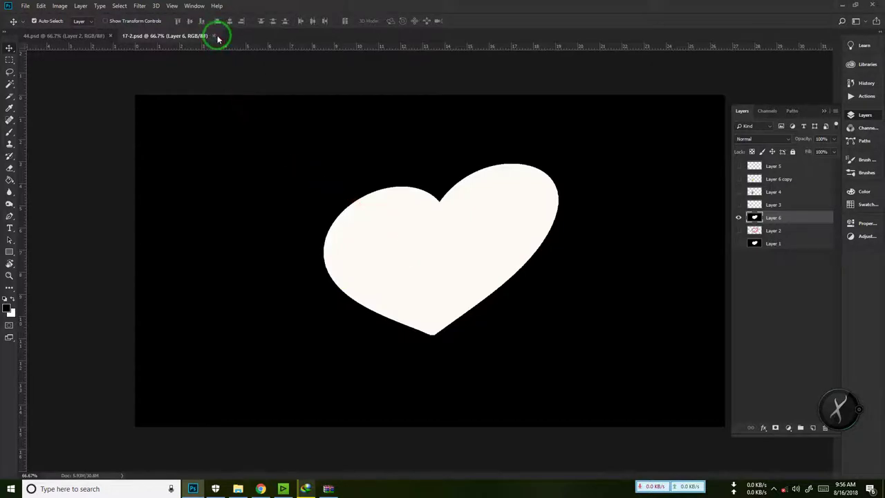
left_click(214, 36)
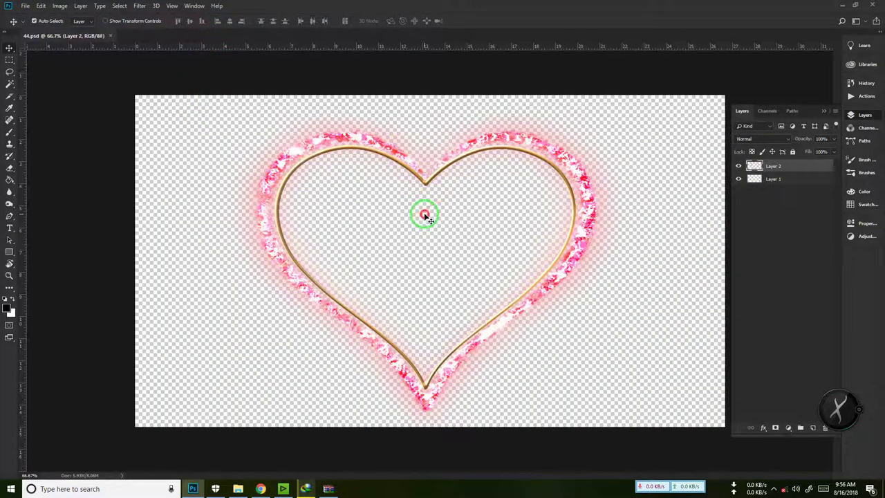
- On Layer 2 of 44.psd, select the area inside the gold heart outline with the Magic Wand
left_click(425, 216)
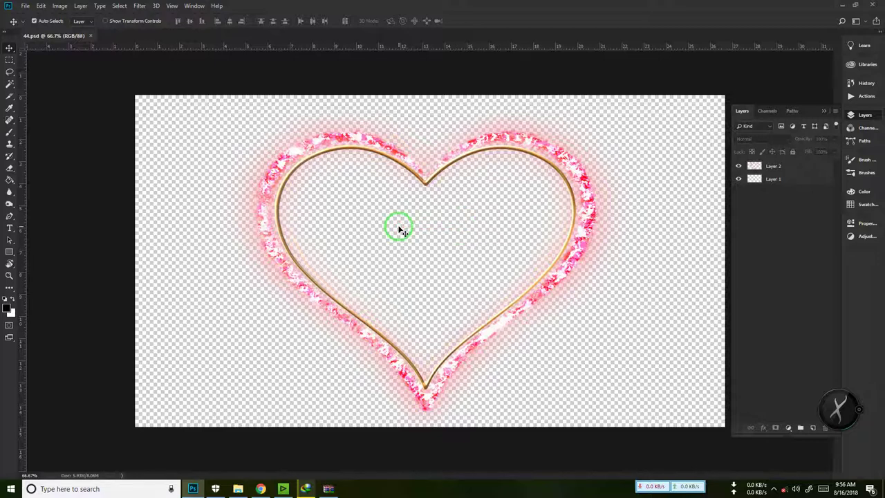
key("w")
left_click(422, 223)
left_click(425, 184)
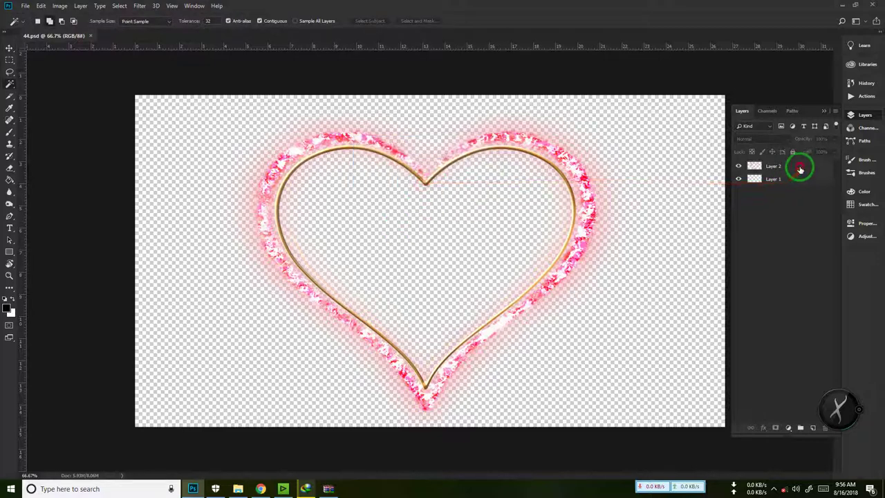
left_click(800, 169)
left_click(424, 257)
left_click(337, 164)
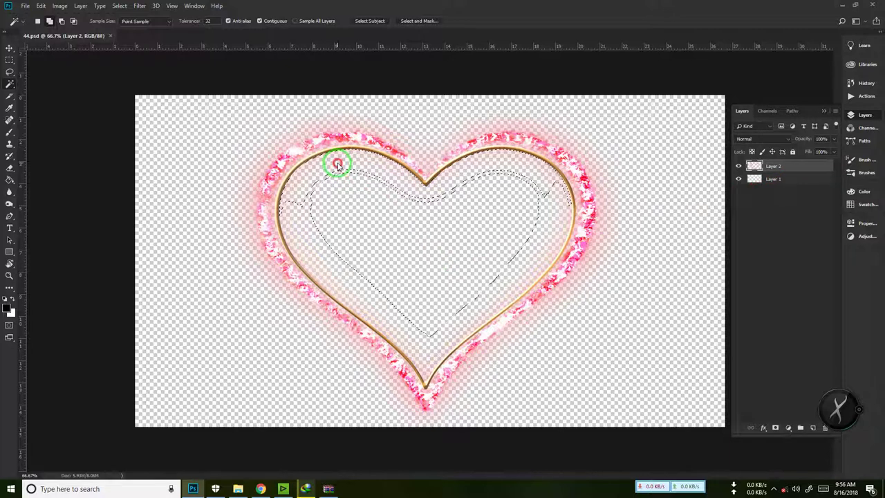
- Add the remaining unselected gaps inside the heart to the selection using the Magic Wand and the Elliptical Marquee
mouse_move(429, 199)
left_mouse_down()
mouse_move(502, 175)
mouse_move(531, 188)
mouse_move(543, 220)
mouse_move(526, 251)
left_mouse_up()
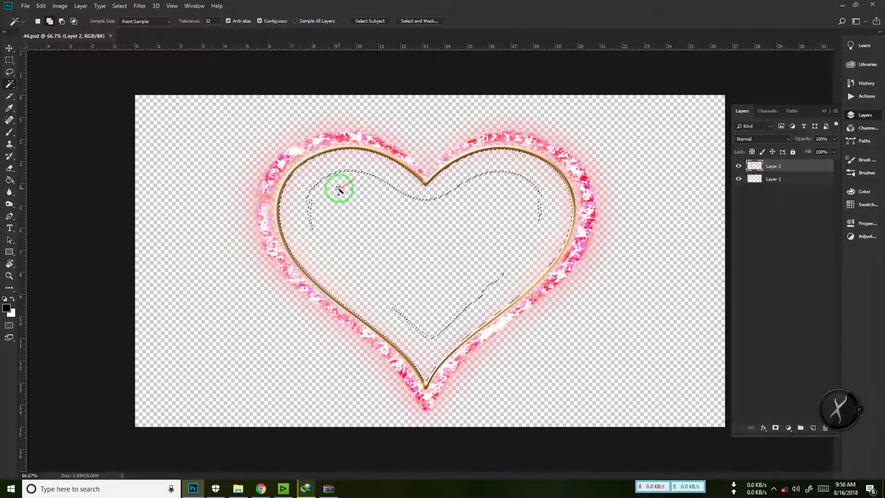
left_click_drag(302, 178, 353, 249)
left_click(312, 231)
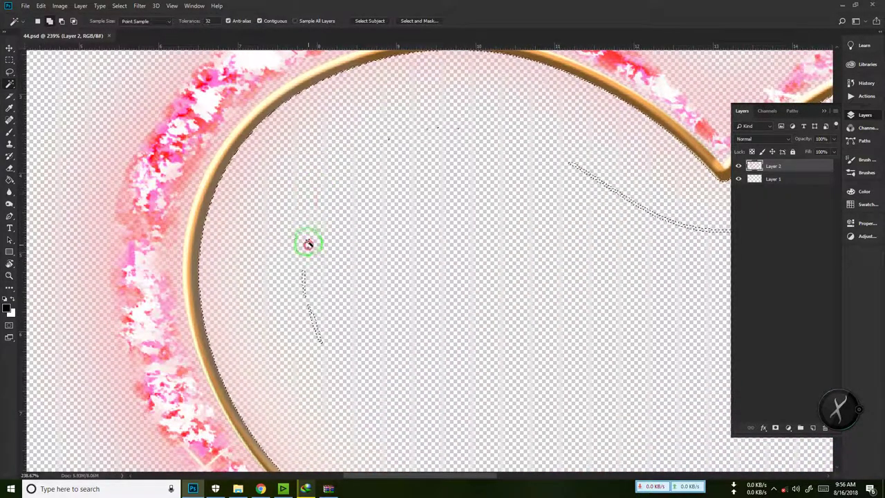
scroll(446, 187, "down", 10)
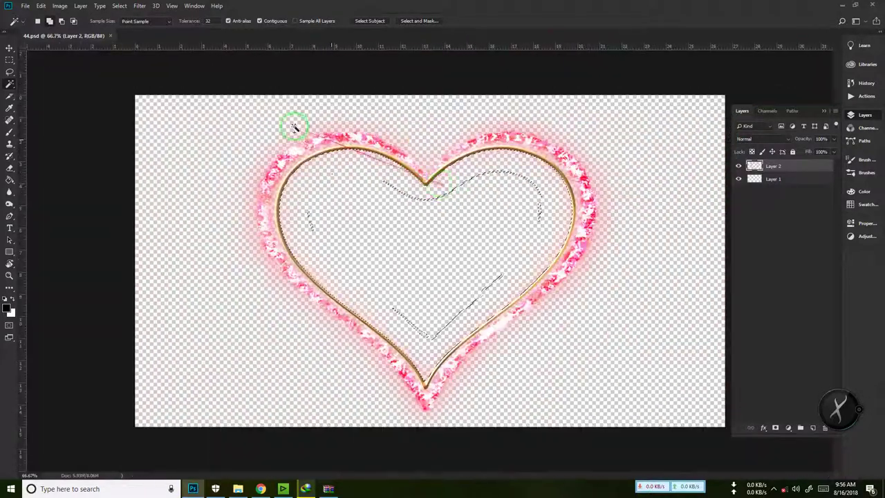
left_click(10, 61)
left_click(10, 60)
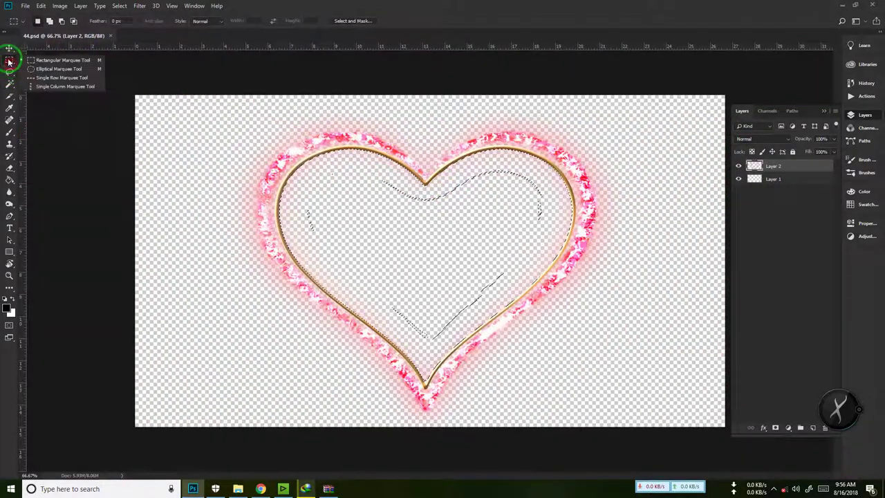
left_click(59, 69)
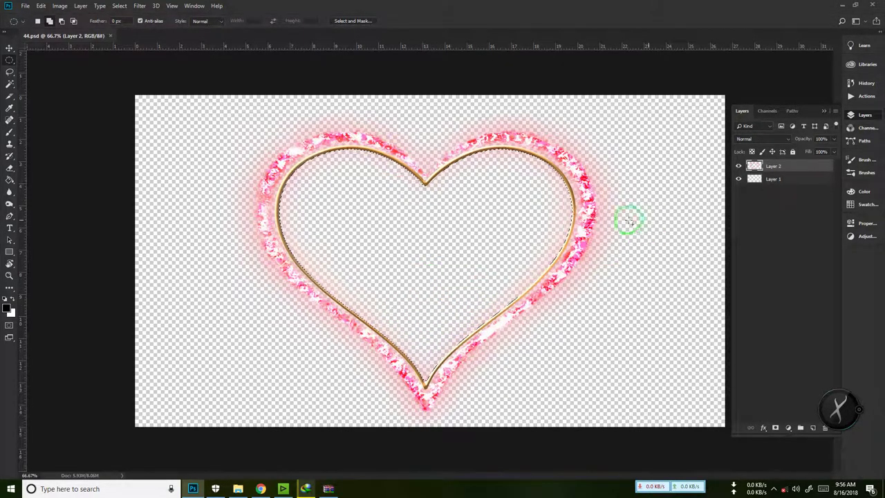
- On a new layer, fill the heart selection with white and its surroundings with black, leaving only that layer shown
left_click(813, 428)
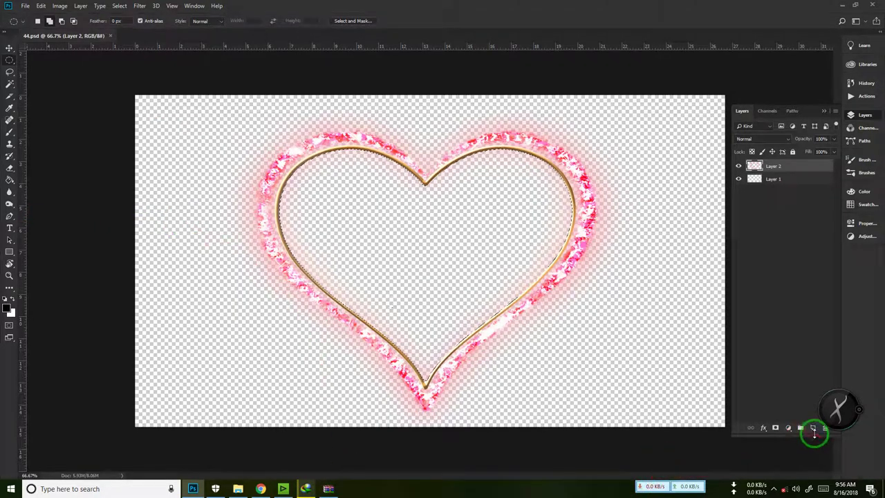
left_click(9, 168)
left_click(12, 299)
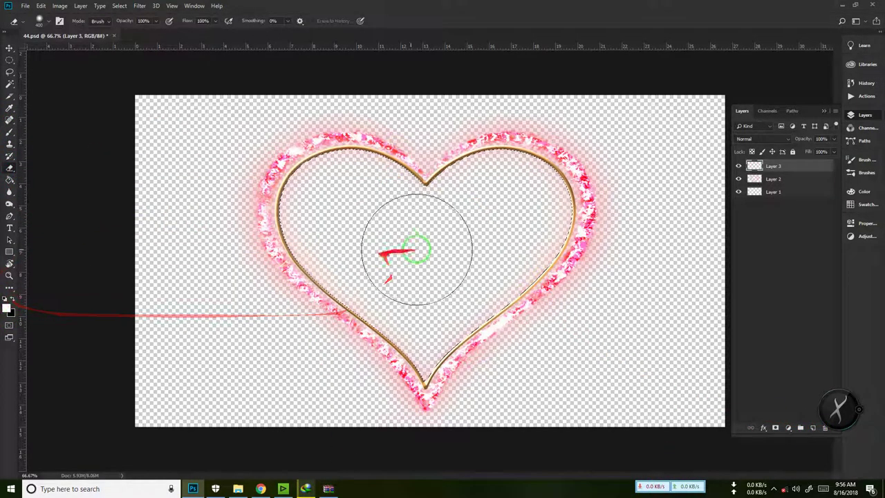
left_click(10, 179)
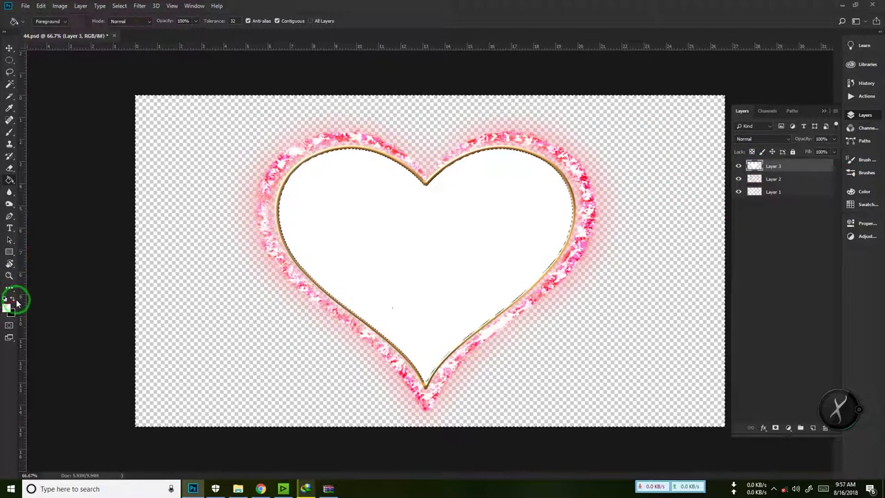
left_click(173, 171)
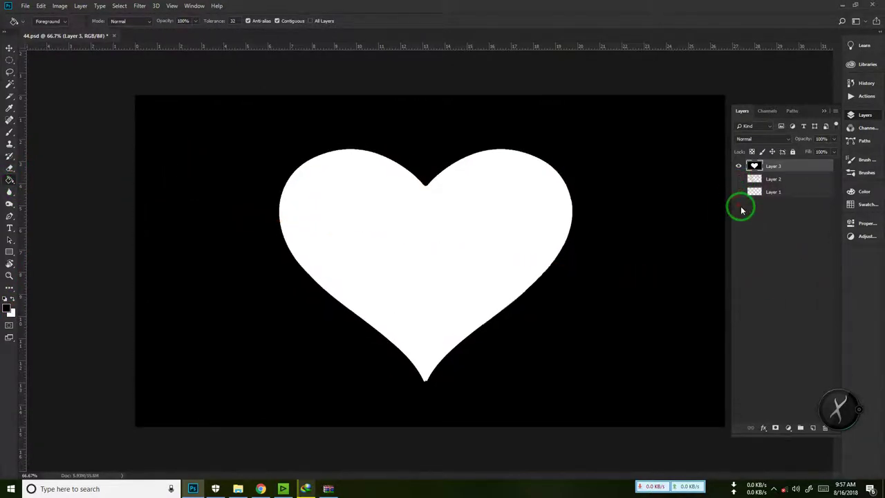
- Save the second heart matte as 44-4.psd in New folder (3) and close the document
key("ctrl+shift+s")
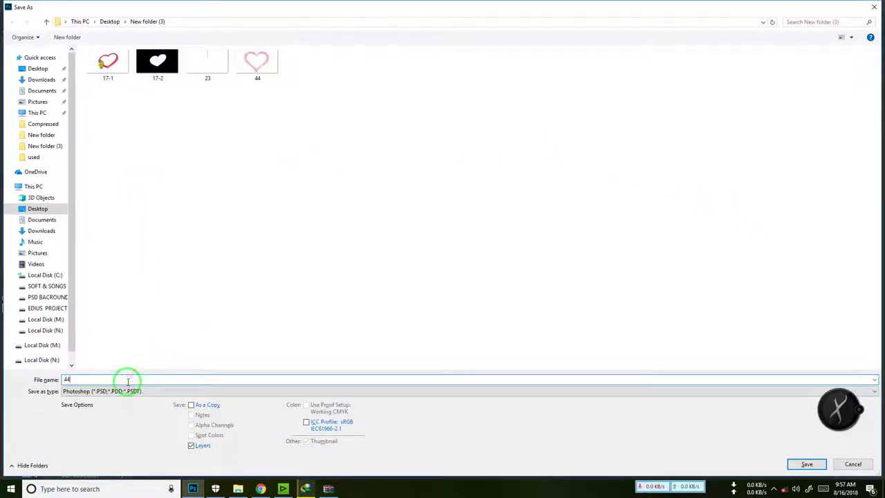
type("-4")
key("Return")
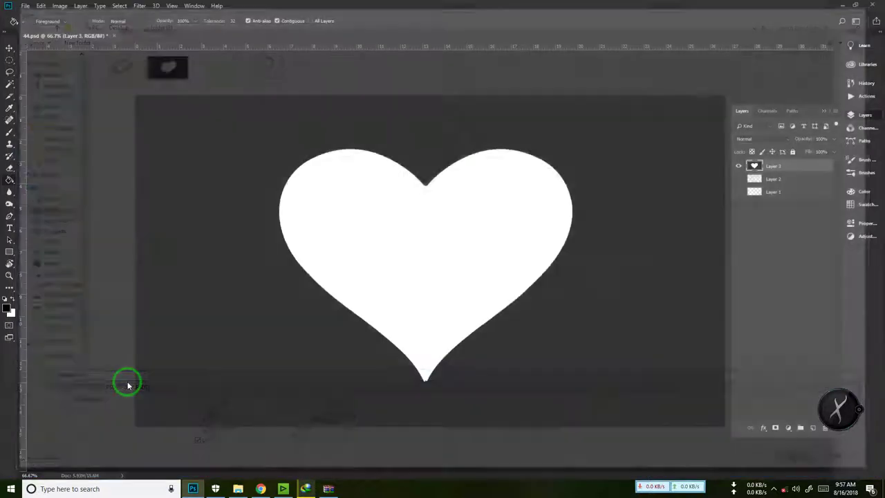
key("Return")
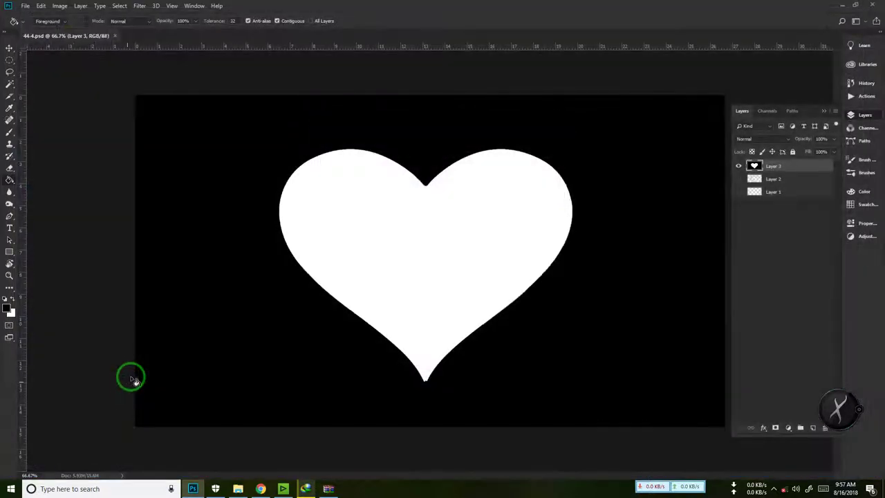
left_click(115, 37)
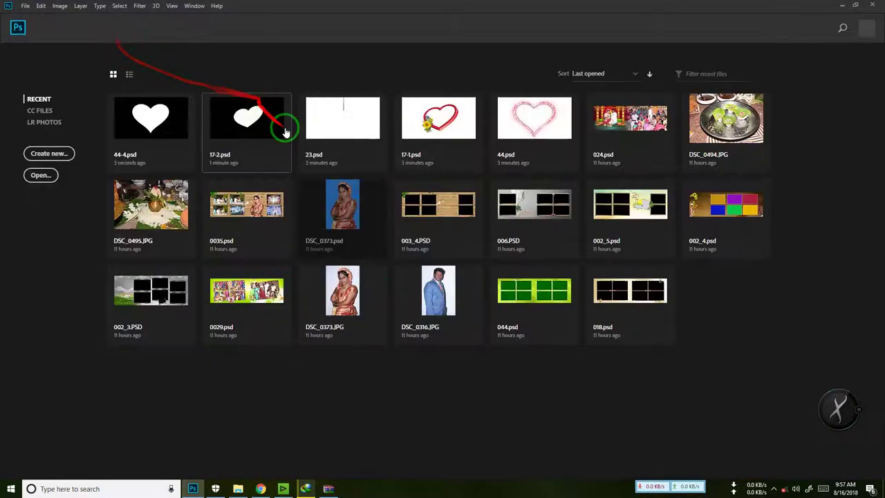
- Close Photoshop and switch to New folder (3) in File Explorer
left_click(875, 6)
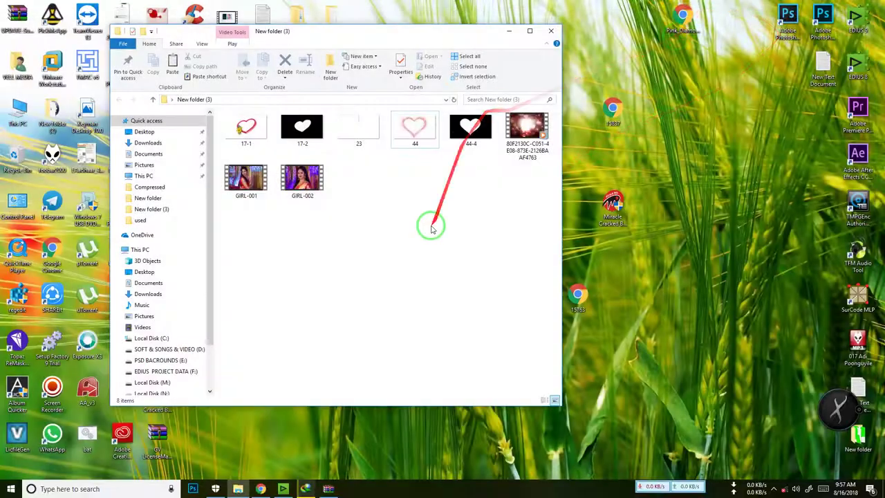
right_click(429, 219)
left_click(438, 254)
- Select all the files in New folder (3) and import them into the root bin in EDIUS
left_click(322, 133)
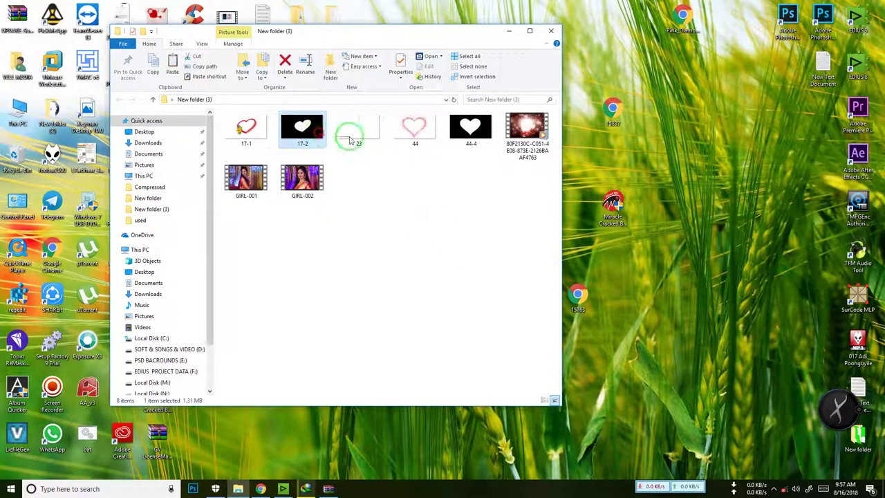
left_click(248, 132)
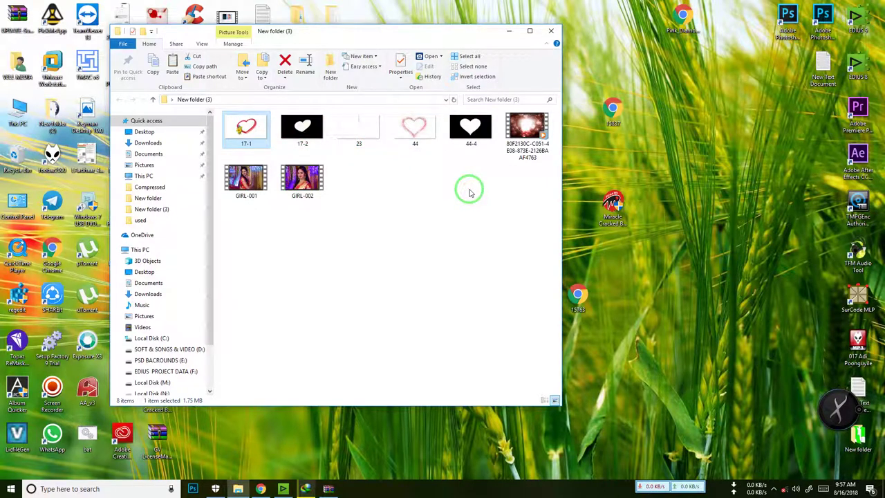
key("ctrl+a")
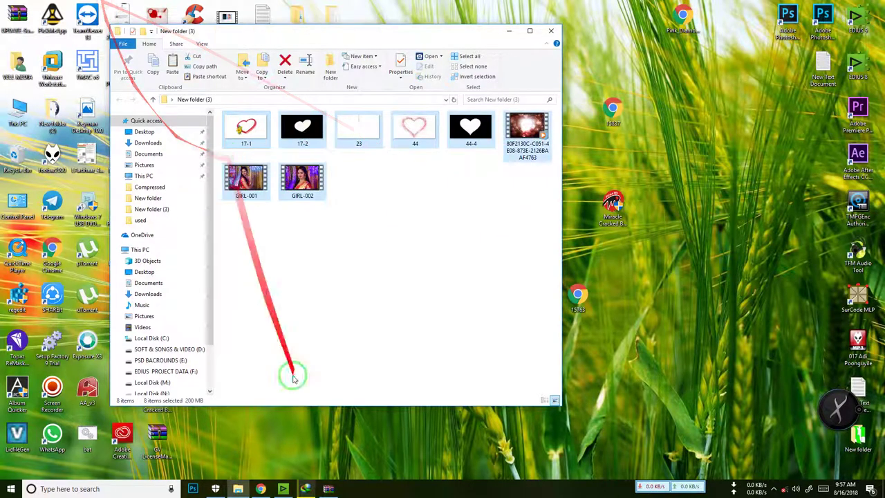
left_click_drag(305, 124, 783, 110)
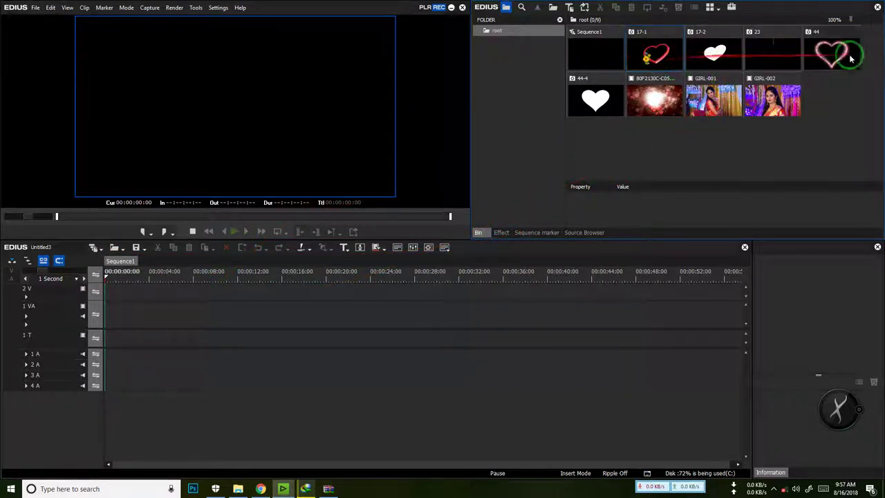
- Place clip 44 at the start of track 1 VA in Sequence1 and add two video tracks above track 2 V
left_click_drag(845, 60, 95, 296)
right_click(95, 297)
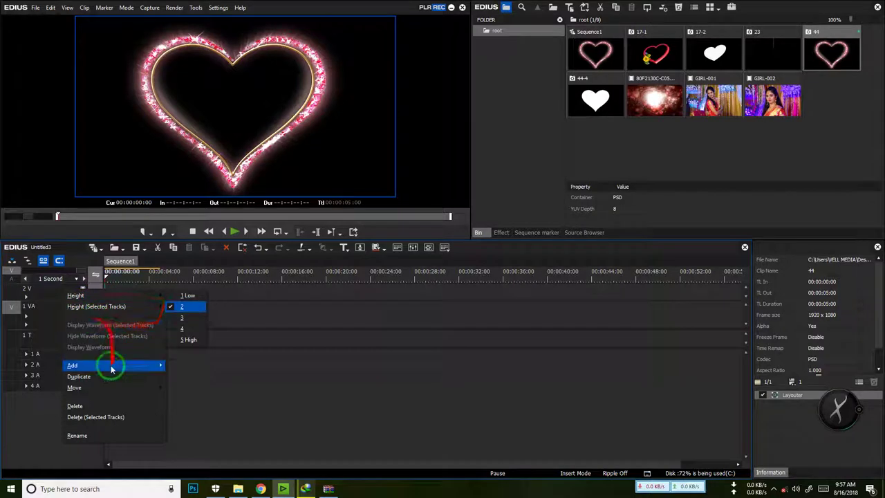
left_click(200, 376)
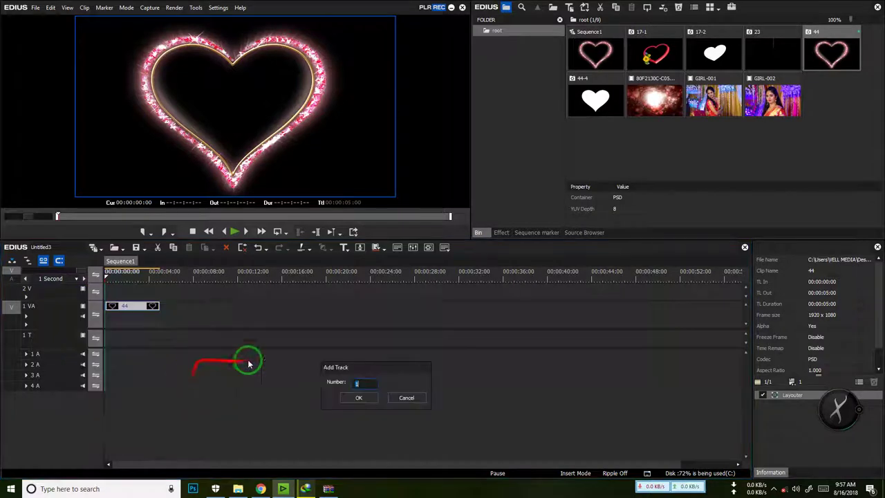
left_click(361, 397)
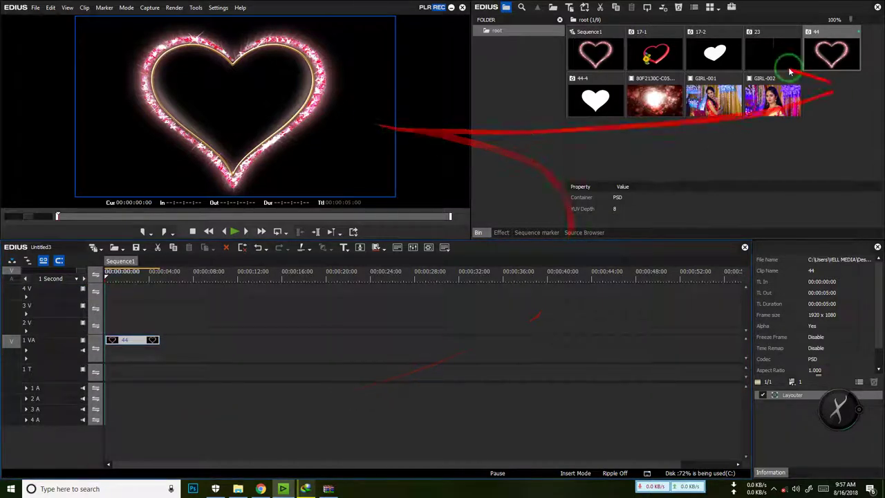
- Stack clip 44 on track 3 V, GIRL-002 on 2 V and 44-4 on 1 VA, all starting at the beginning of Sequence1
left_click(137, 346)
left_click_drag(138, 338, 138, 308)
left_click_drag(618, 103, 105, 343)
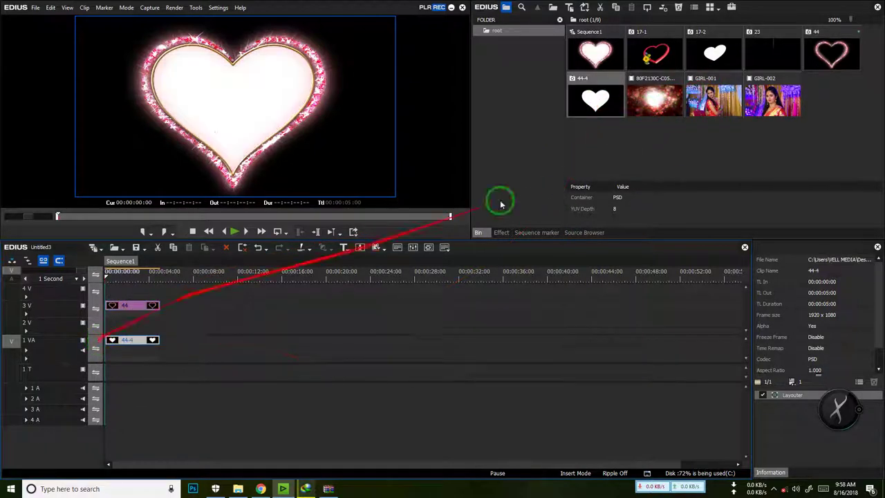
left_click_drag(792, 104, 105, 322)
- Extend clips 44 and 44-4 to a duration of 00:00:08:06
left_click(161, 279)
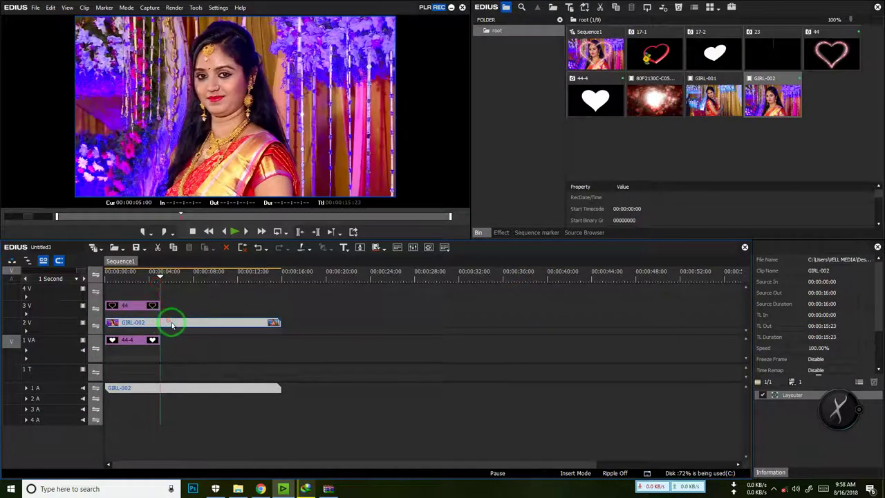
left_click_drag(160, 305, 194, 304)
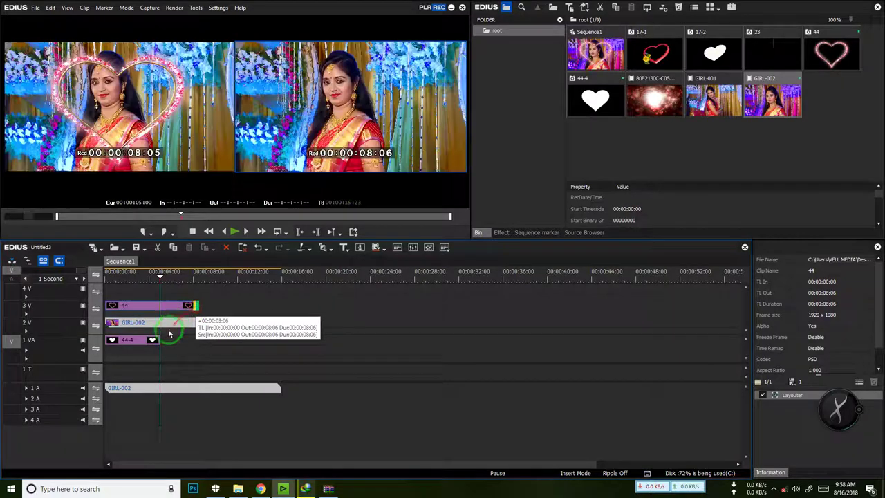
left_click_drag(161, 339, 200, 299)
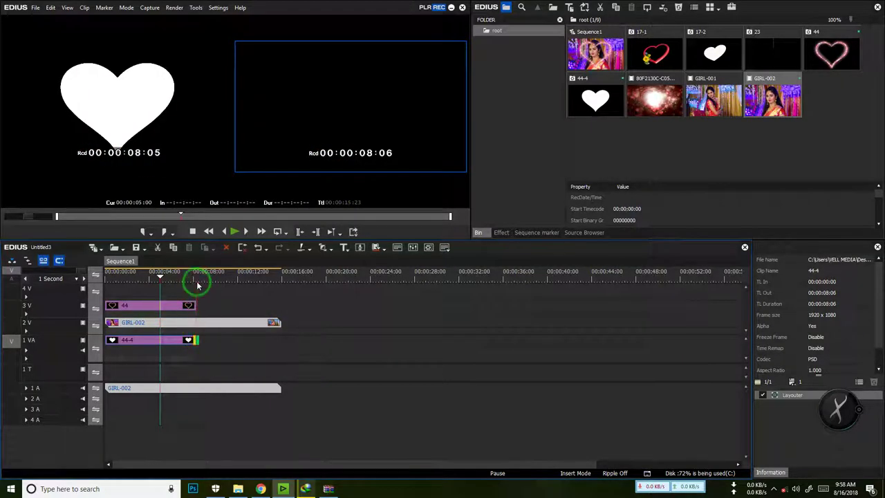
- Cut clip GIRL-002 at 00:00:08:06, delete the part beyond the heart clips and preview the trimmed stack
left_click(197, 282)
left_click(220, 323)
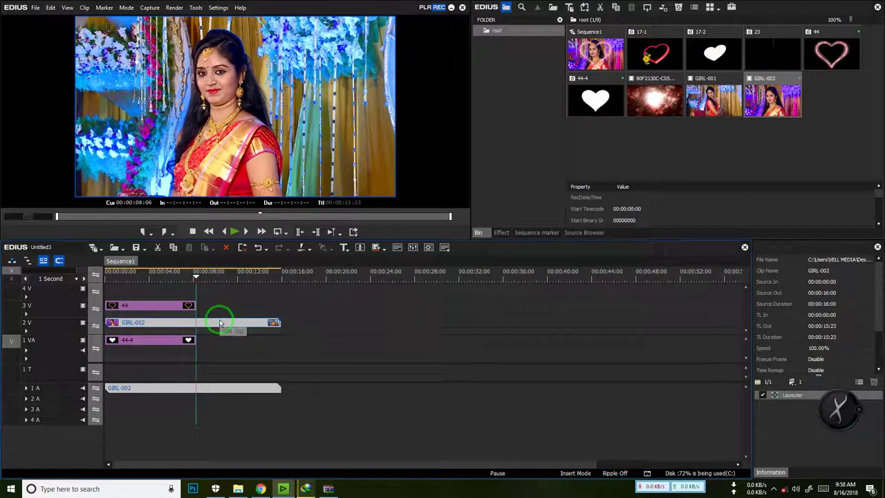
key("c")
key("Delete")
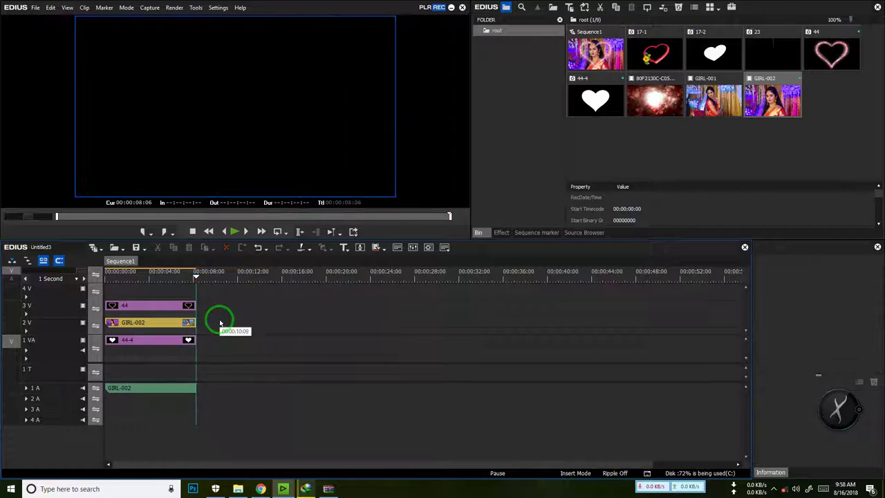
left_click_drag(197, 278, 155, 284)
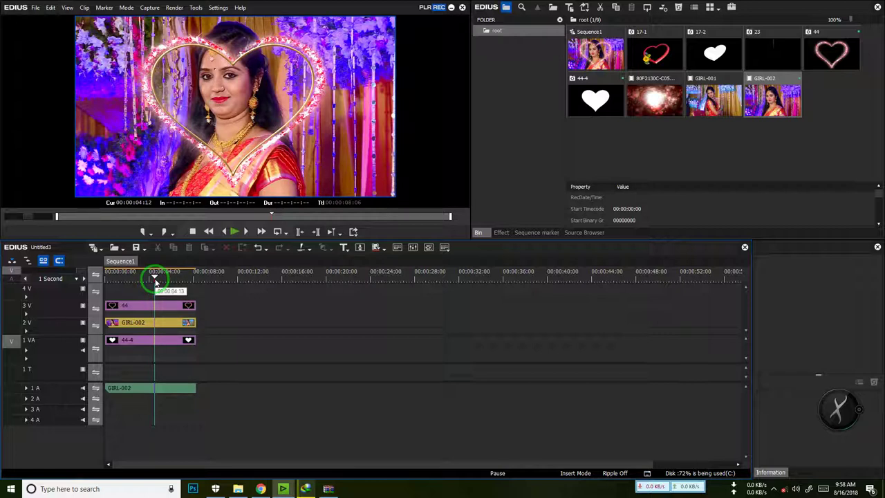
- Place clip 23 on track 4 V from the sequence start with a duration of 00:00:08:06
left_click(782, 45)
left_click_drag(782, 45, 196, 290)
left_click(168, 277)
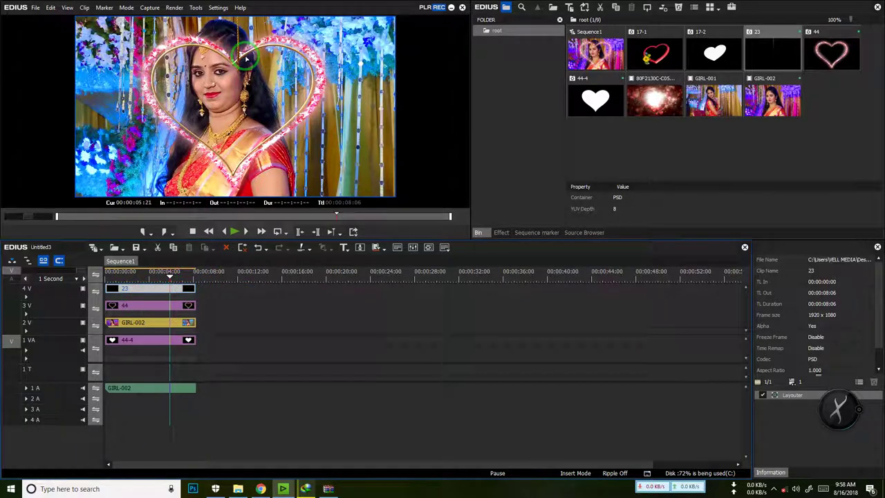
- Hide track 2 V and reposition clip 23 in the Layouter to about X -1.6 %, Y -4.5 % so the chain meets the heart's notch
left_click(82, 326)
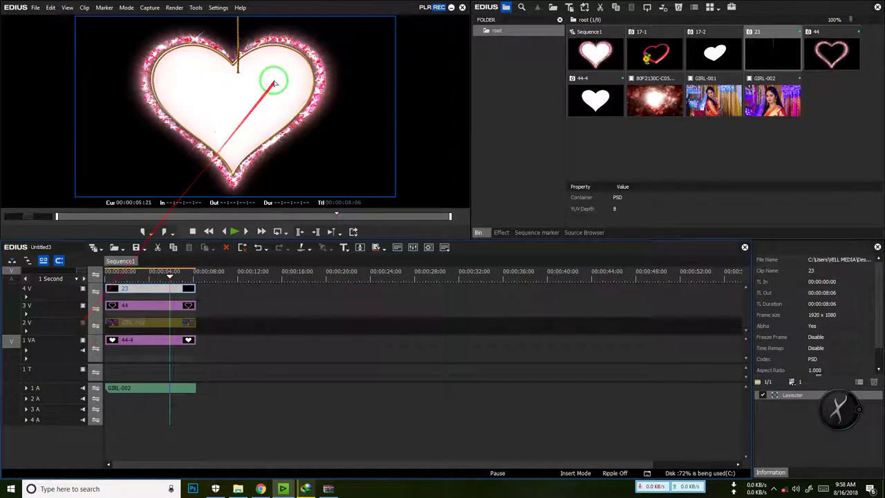
double_click(790, 400)
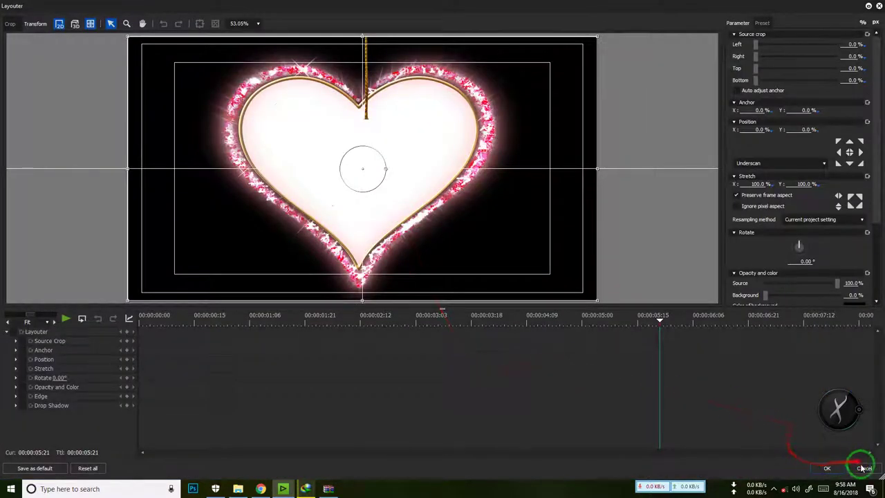
left_click(826, 468)
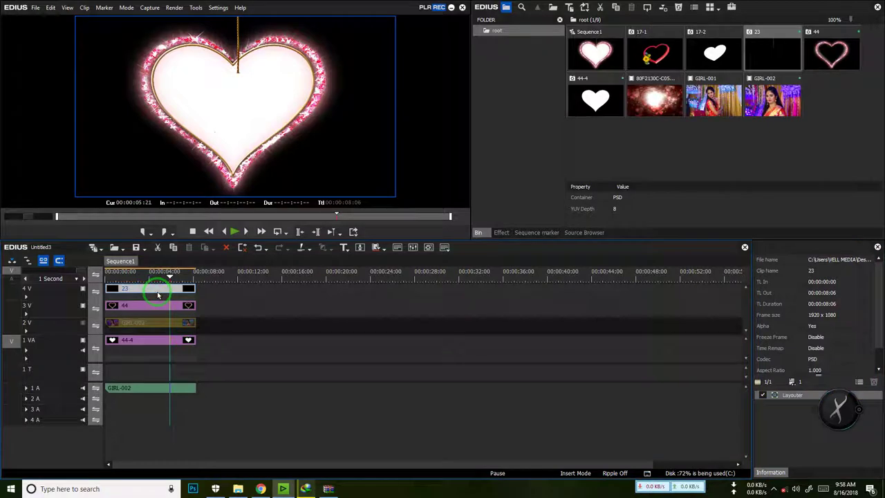
double_click(790, 396)
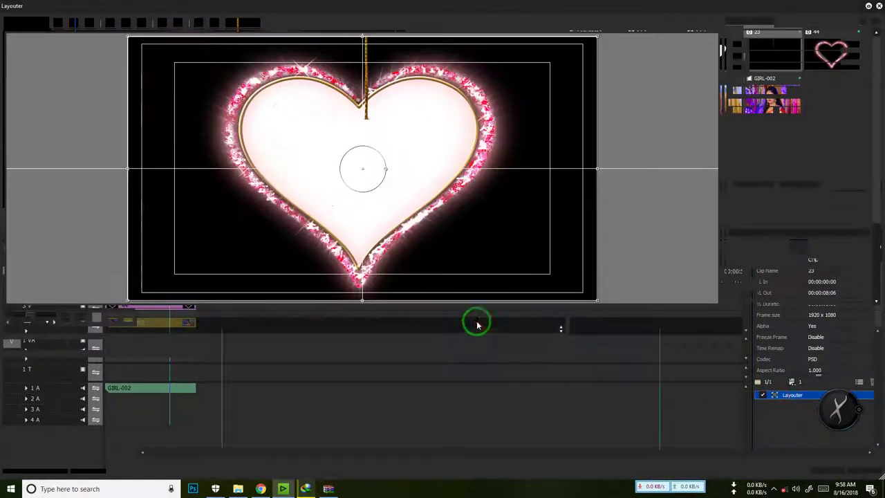
left_click_drag(367, 113, 391, 147)
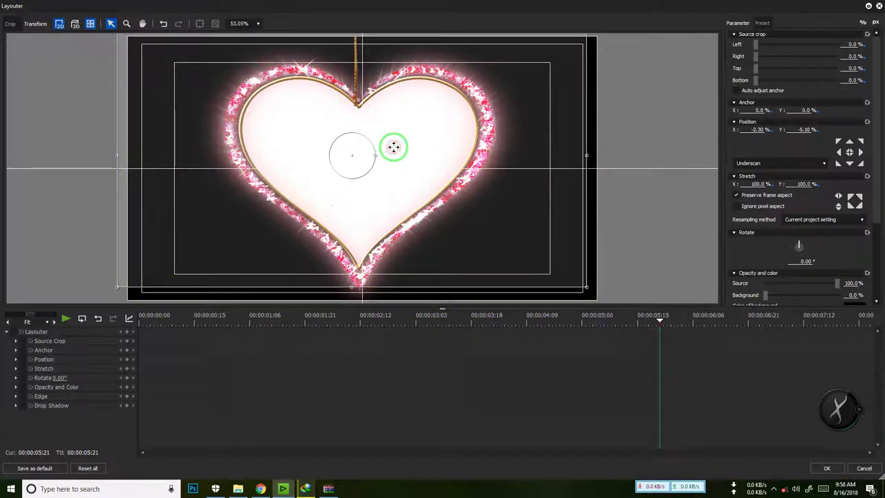
left_click_drag(390, 147, 397, 154)
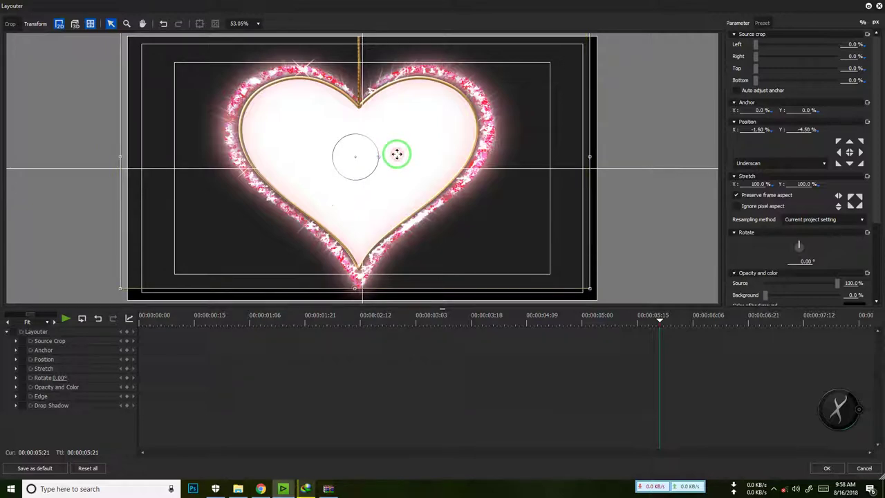
left_click(827, 468)
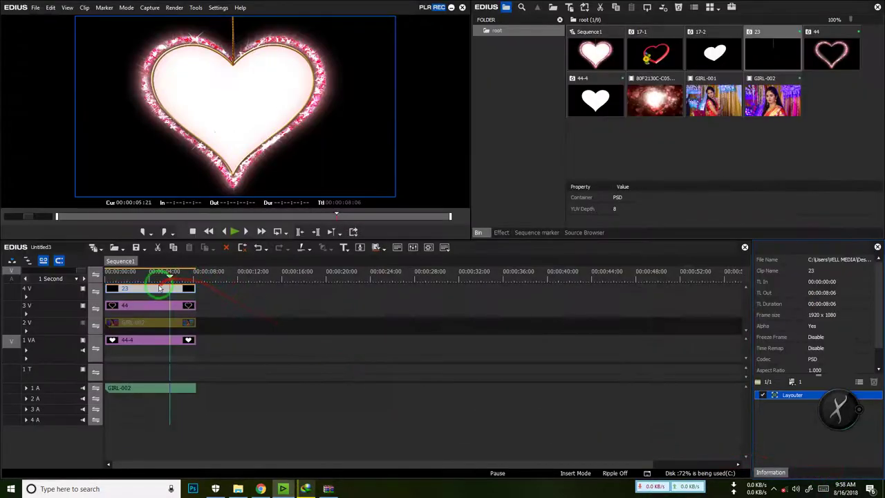
- Show track 2 V again and apply the Track Matte keyer to clip GIRL-002, previewing the result
left_click(152, 306)
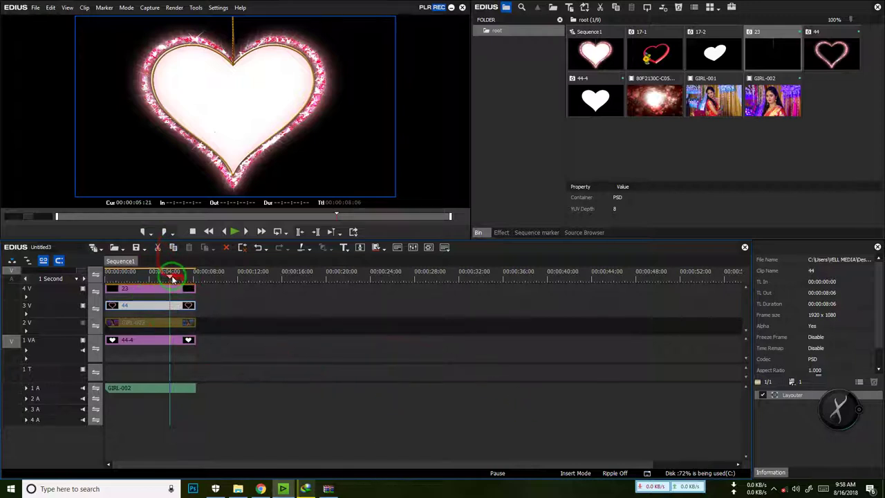
left_click(158, 290)
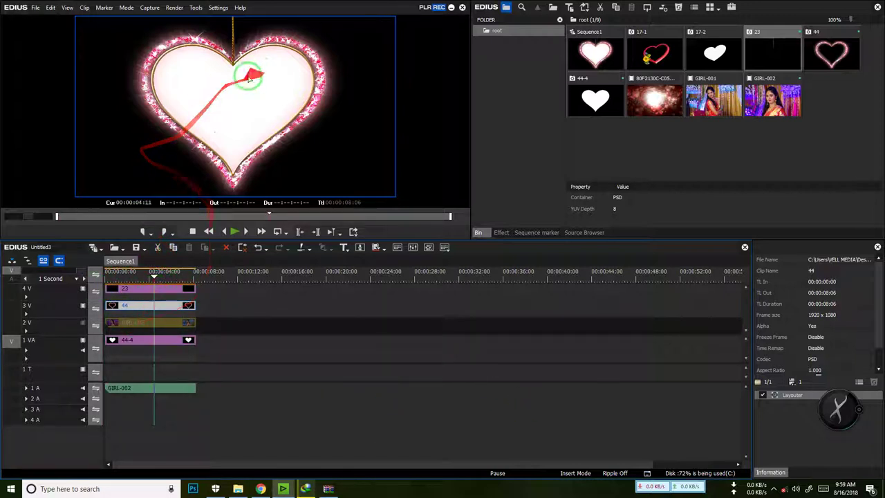
left_click(83, 323)
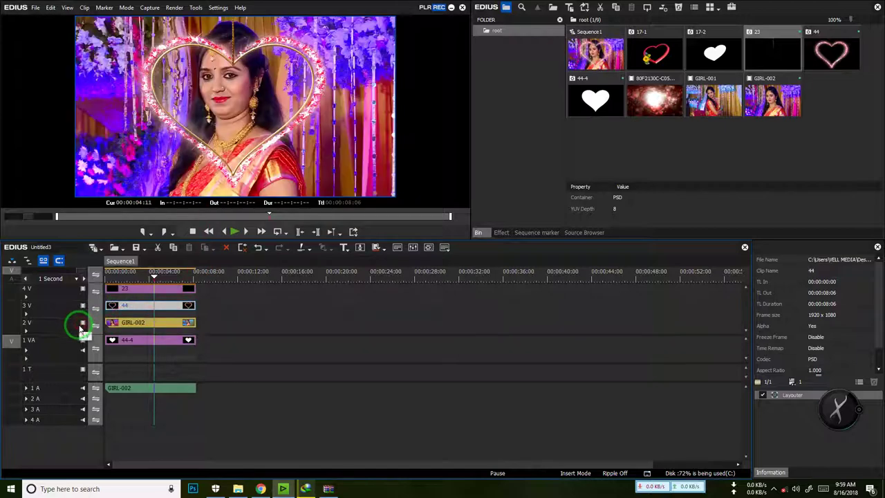
left_click(507, 233)
left_click_drag(723, 47, 130, 333)
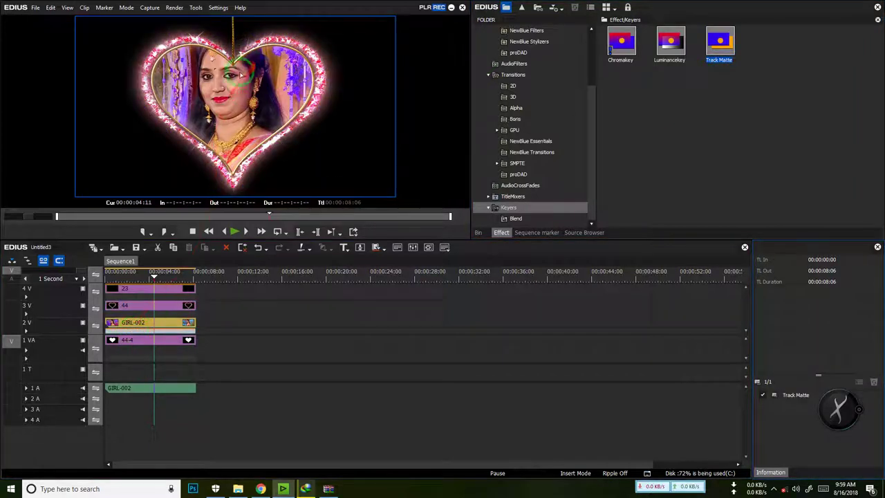
left_click_drag(149, 276, 108, 278)
left_click(153, 341)
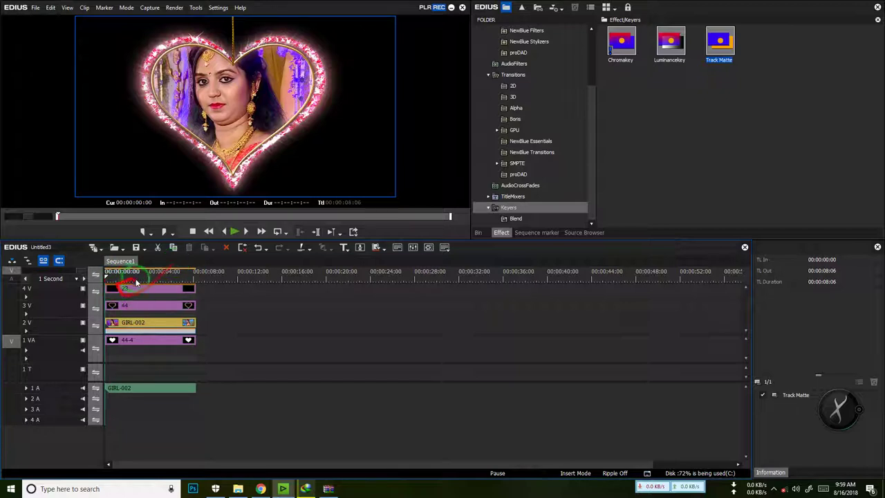
- Create Sequence2 and place clip 17-1 at the start of track 1 VA with a duration of 00:00:12:00
mouse_move(103, 279)
left_mouse_down()
mouse_move(159, 277)
mouse_move(105, 277)
left_mouse_up()
left_click(92, 248)
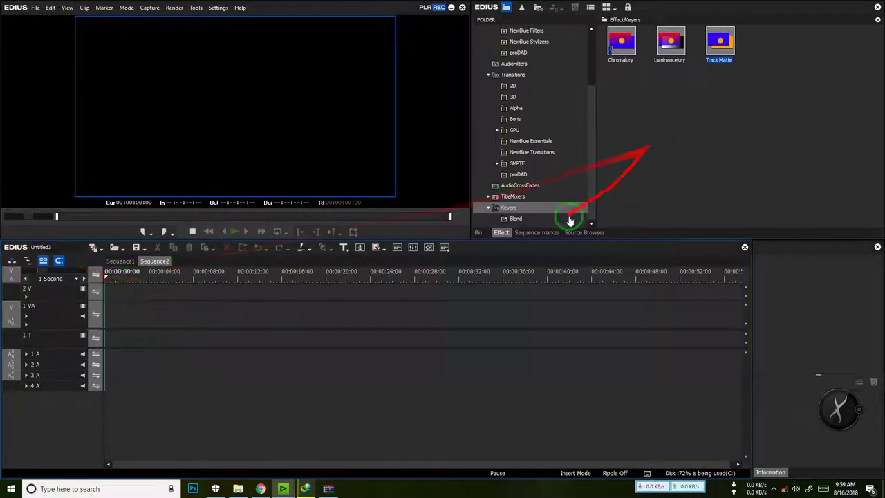
left_click(477, 233)
left_click_drag(653, 64, 237, 306)
left_click(162, 304)
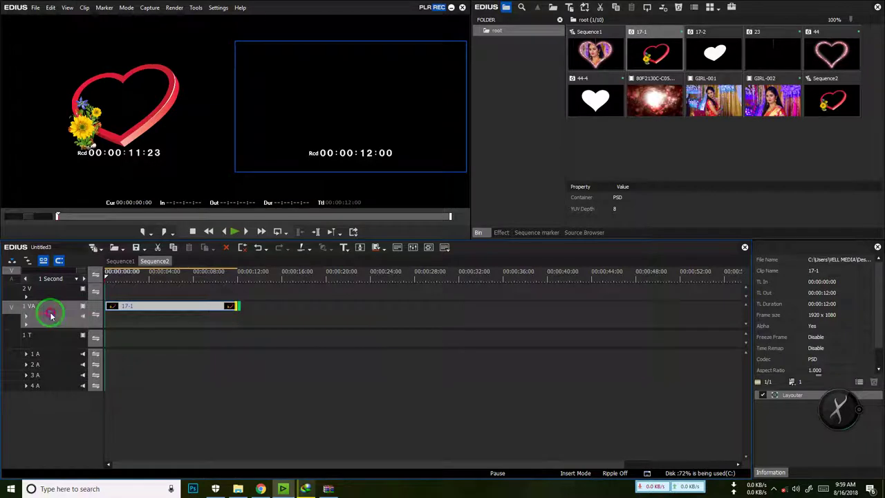
- Add 2 video tracks above track 1 VA in Sequence2
right_click(59, 319)
mouse_move(125, 389)
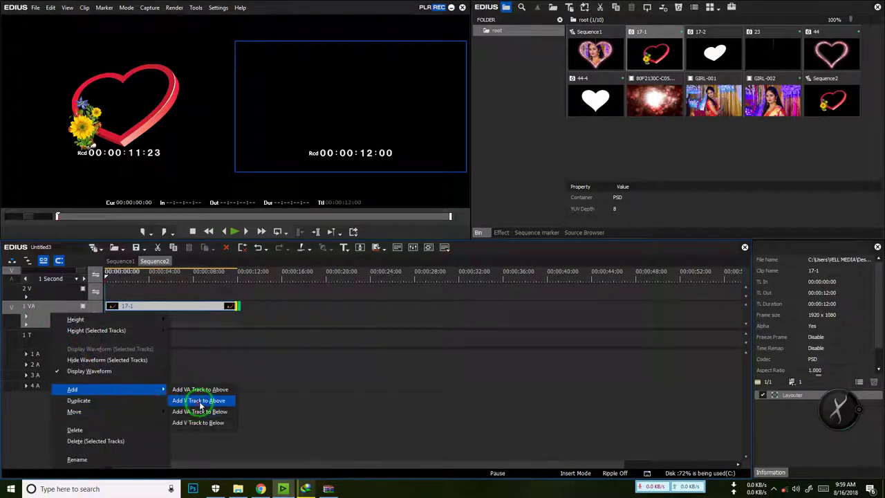
left_click(197, 398)
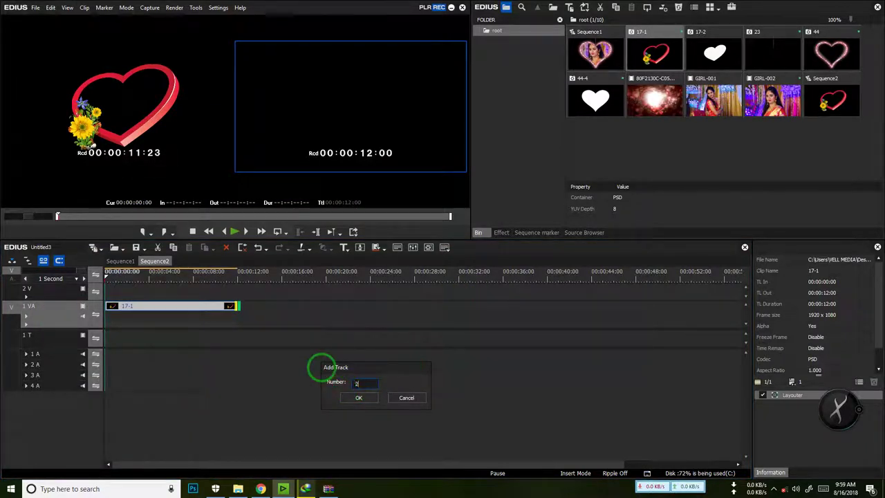
key("Return")
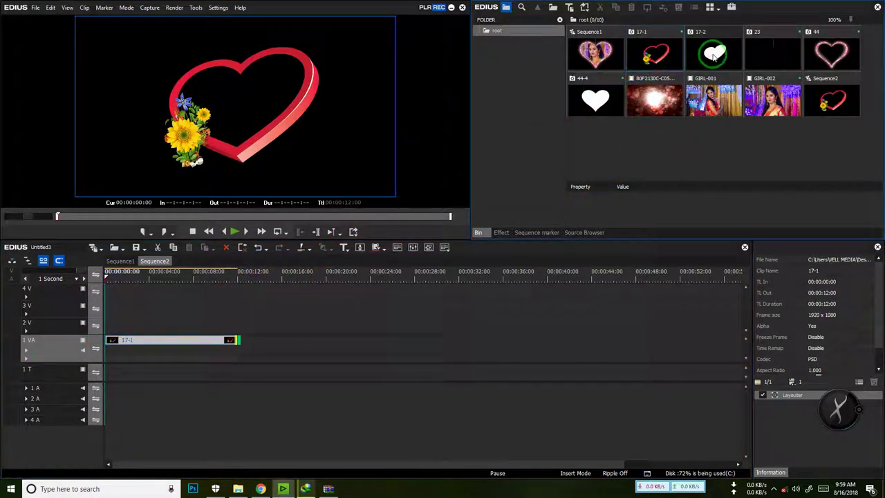
- Move clip 17-1 to track 3 V and place 17-2 on track 1 VA with a duration of 00:00:12:00
left_click_drag(727, 50, 173, 319)
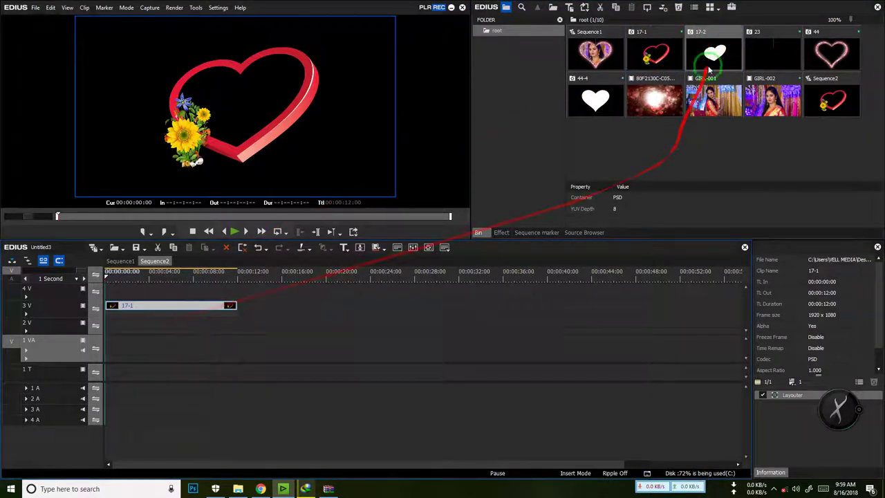
left_click_drag(166, 386, 239, 339)
left_click(128, 280)
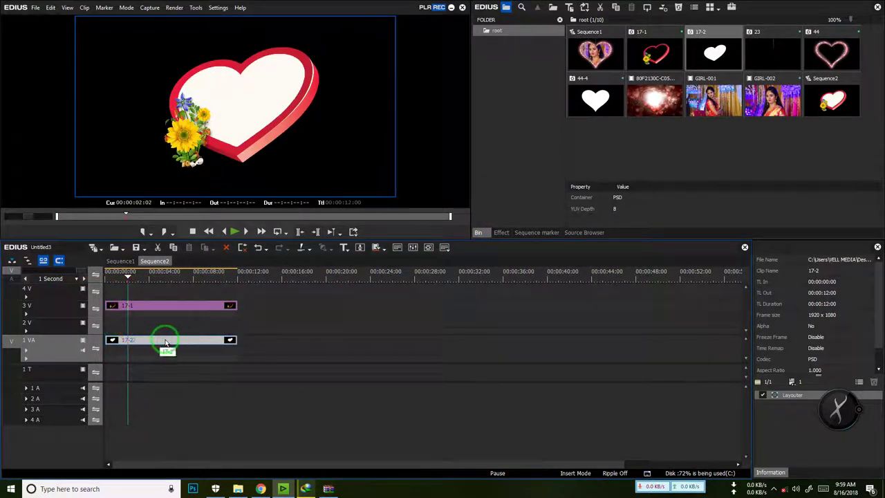
left_click(180, 307)
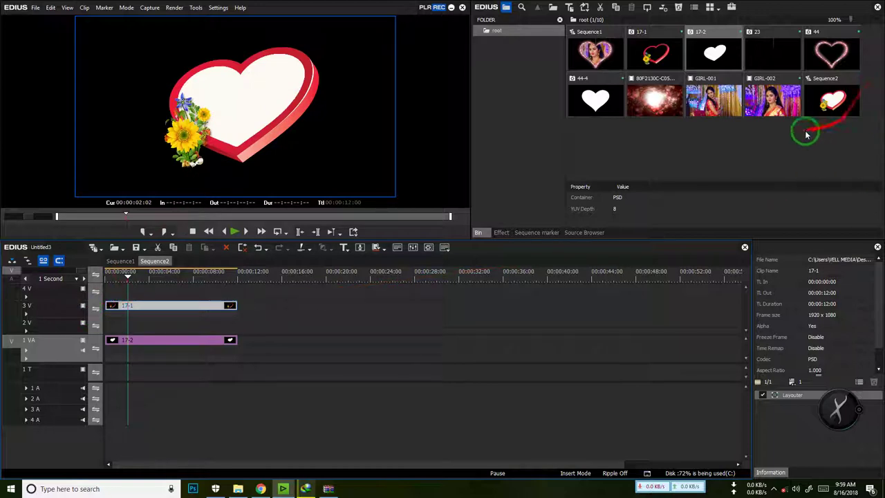
- Place clip GIRL-001 at the start of track 2 V, cut it at 00:00:12:00 and delete the remainder
left_click_drag(706, 104, 92, 332)
left_click(242, 282)
left_click(250, 322)
key("c")
left_click(263, 325)
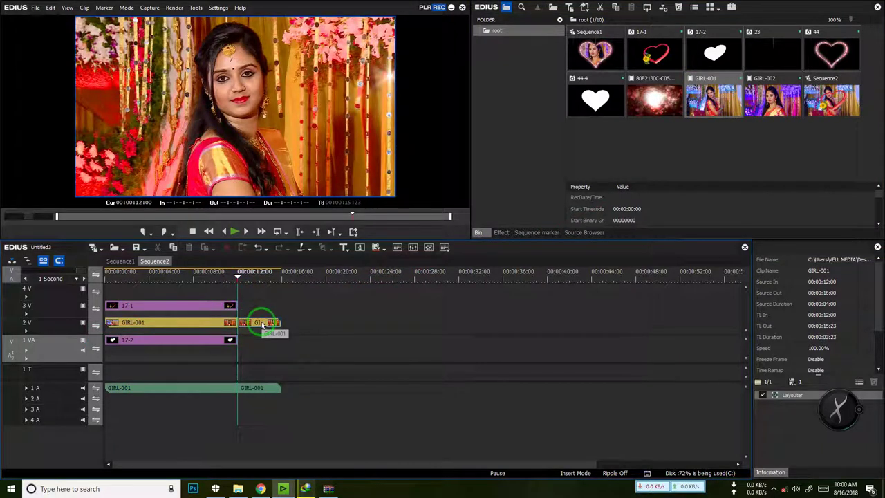
key("Delete")
- Check the heart matte with track 2 V hidden, show the track again and apply the Track Matte keyer to clip GIRL-001
left_click(81, 322)
left_click(146, 278)
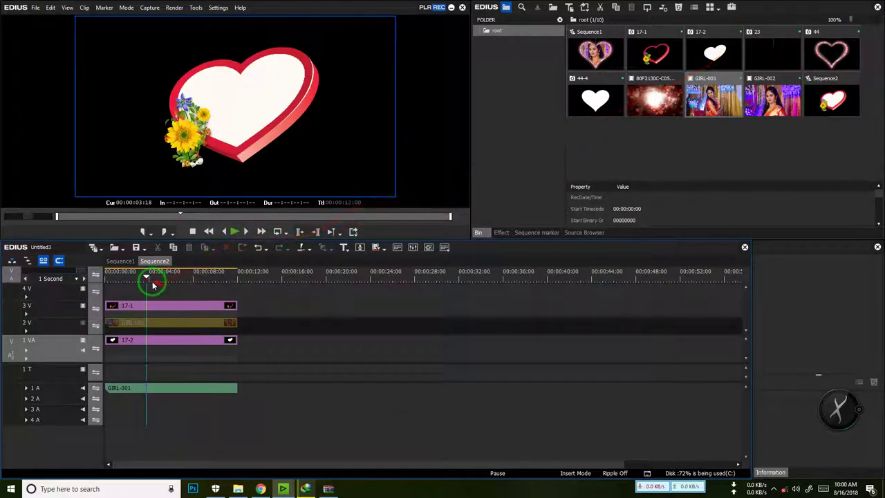
left_click(82, 323)
left_click(501, 233)
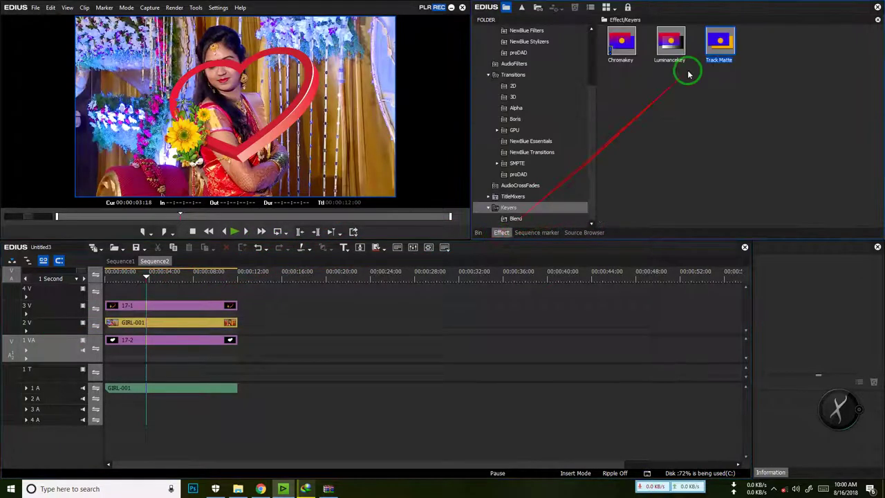
left_click_drag(721, 46, 154, 330)
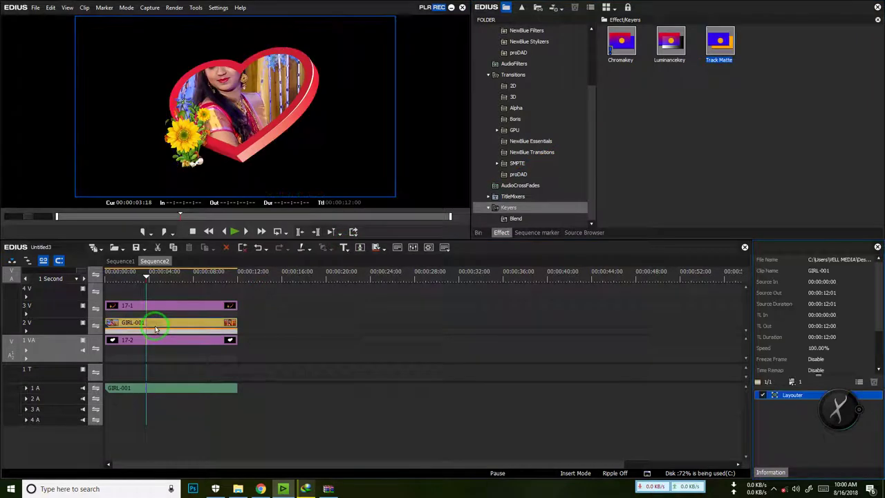
- Scale clip GIRL-001 to 75.1% in the Layouter and position it at X 0.50%, Y 4.00% inside the heart
mouse_move(142, 274)
left_mouse_down()
mouse_move(115, 277)
mouse_move(152, 272)
left_mouse_up()
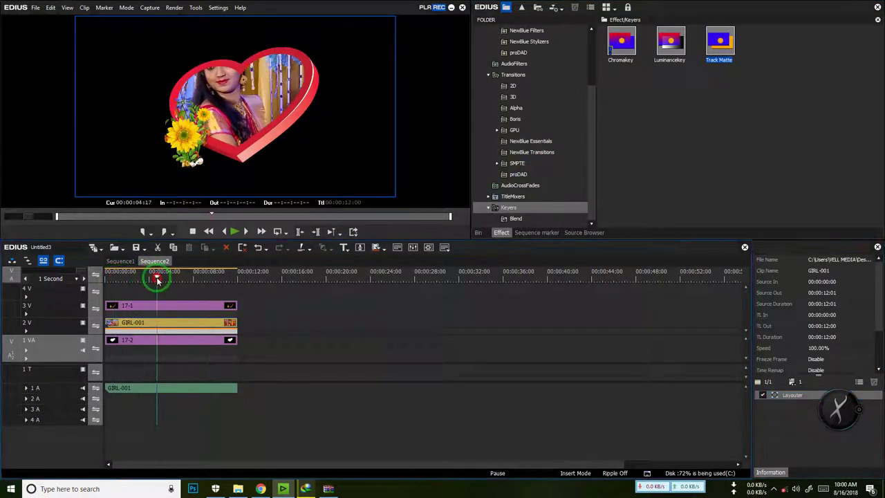
left_click(795, 397)
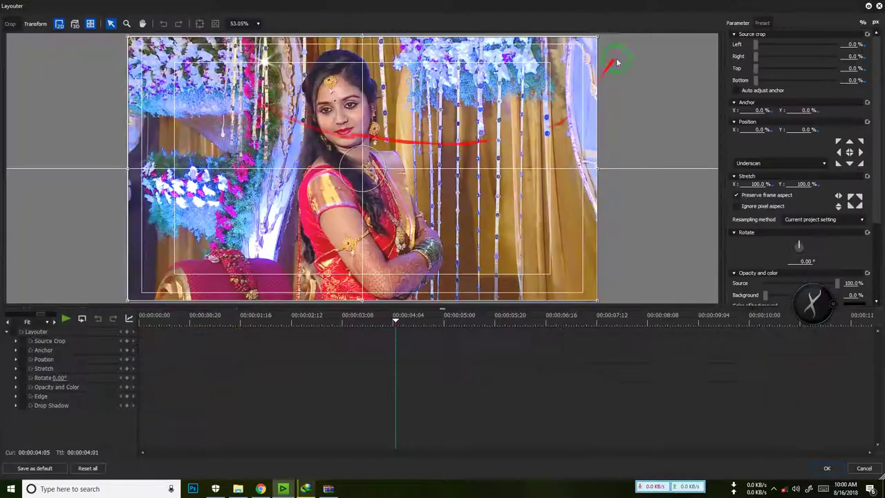
left_click_drag(599, 36, 539, 70)
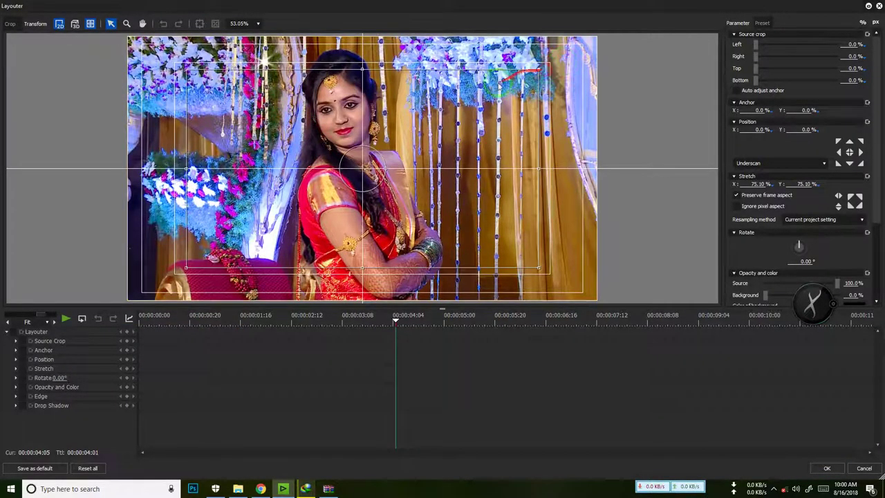
left_click(826, 468)
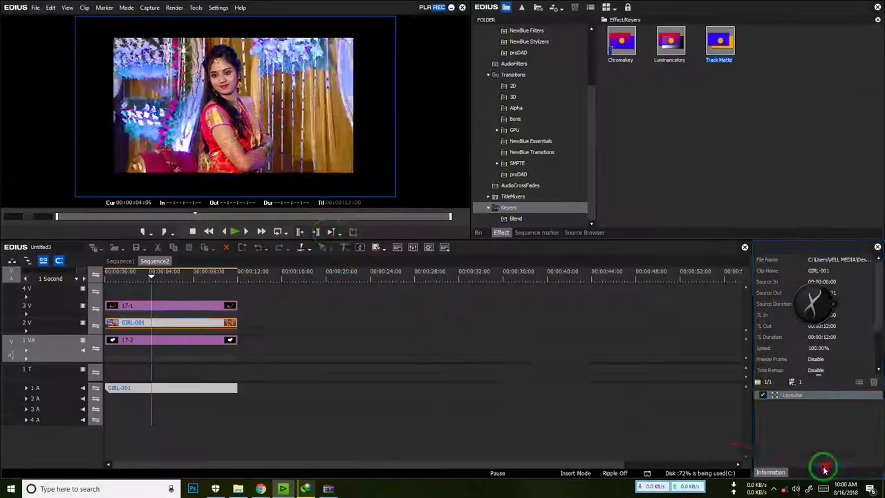
left_click(820, 394)
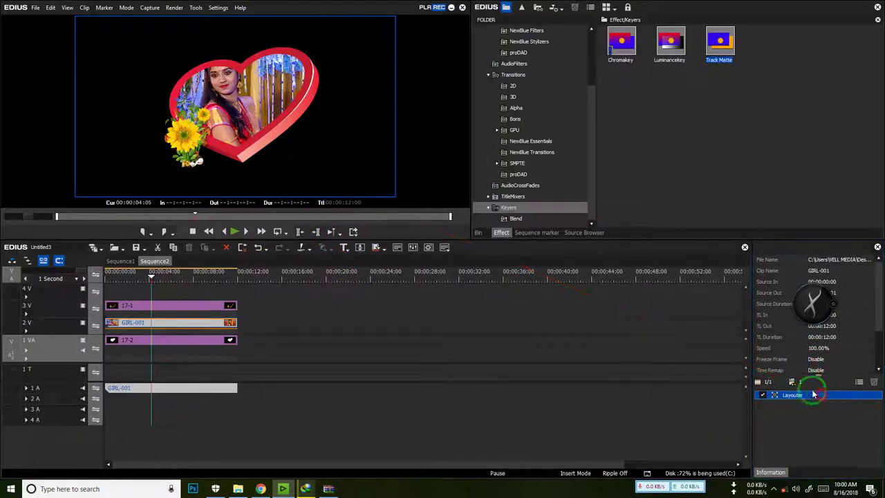
double_click(814, 394)
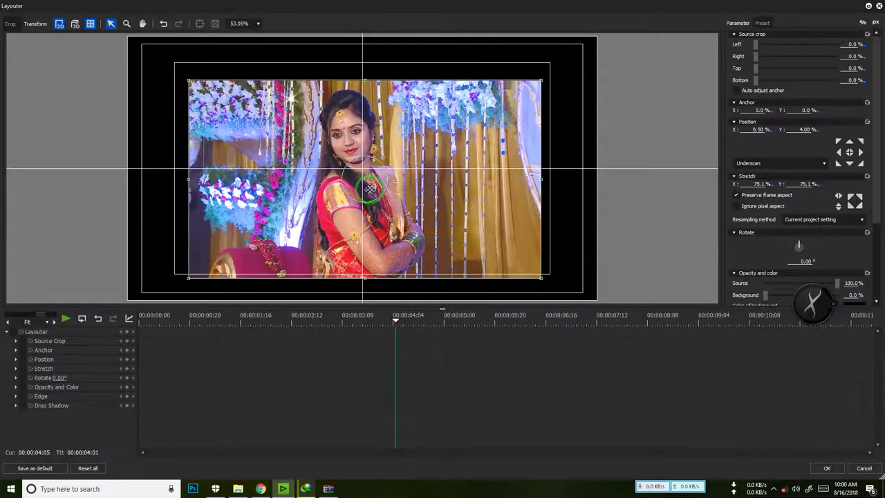
left_click(829, 469)
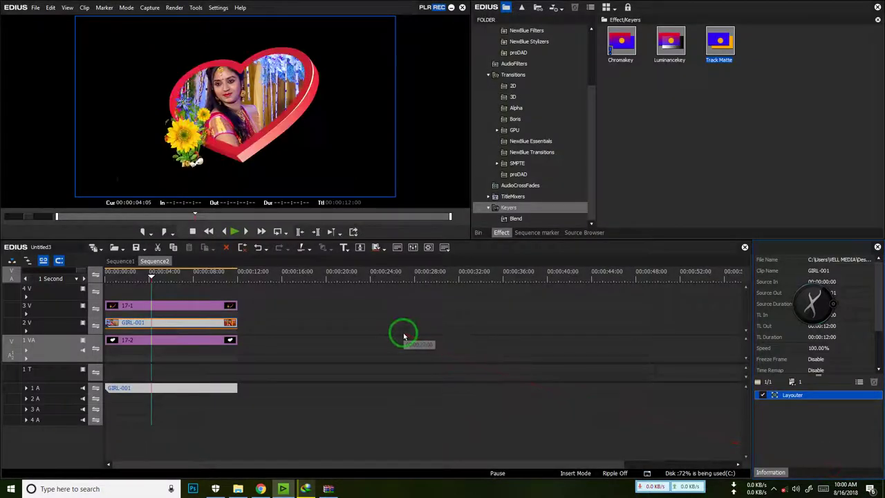
- Create a new sequence and move it ahead of Sequence1 in the sequence order
left_click(119, 260)
left_click(155, 260)
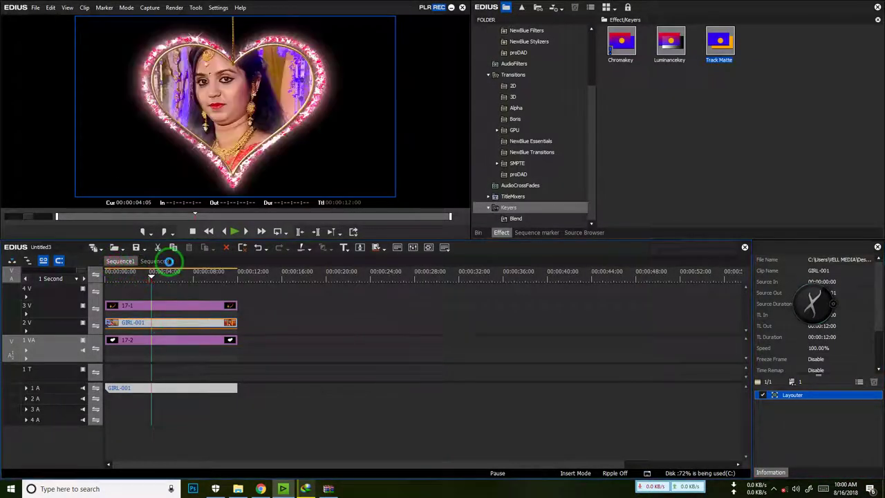
left_click(94, 246)
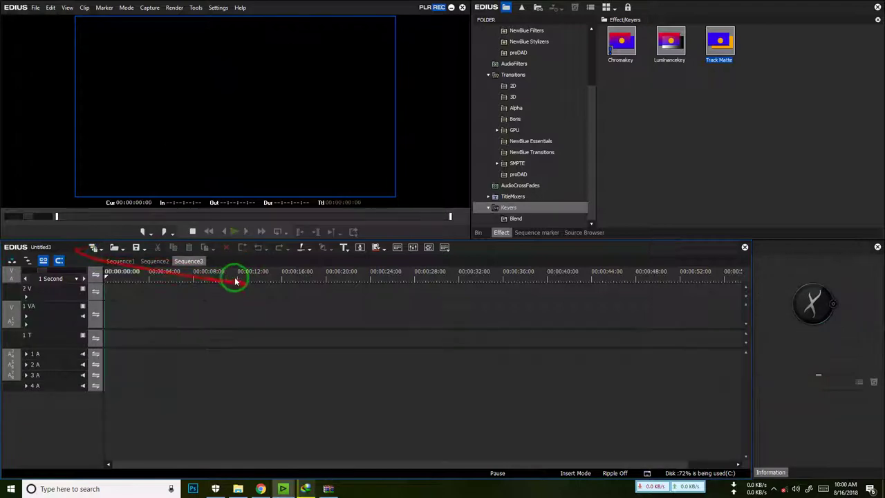
left_click(132, 260)
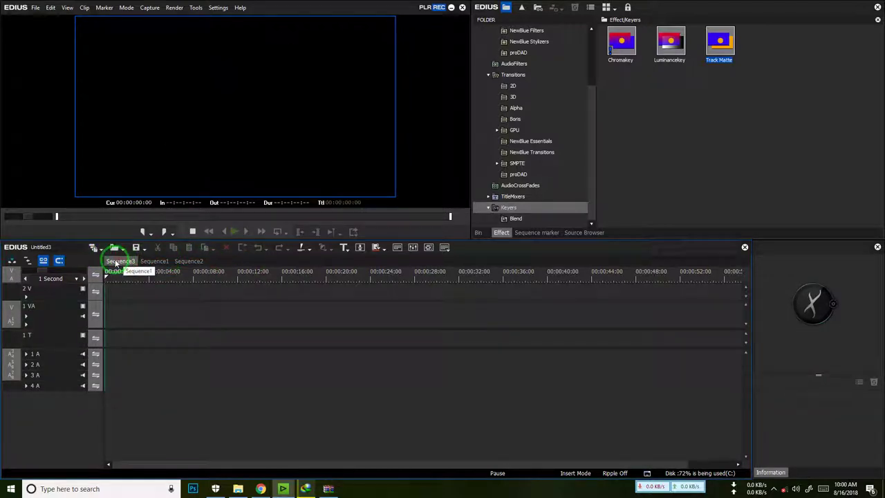
- Place the red heart background clip at the start of track 1 VA and paste a copy of it at 00:00:09:23
left_click(478, 233)
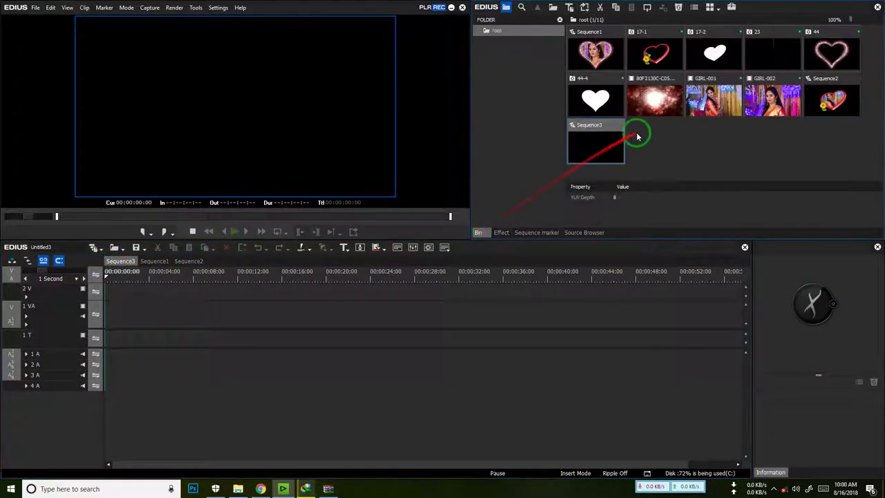
left_click(688, 158)
left_click_drag(650, 107, 225, 306)
left_click(211, 306)
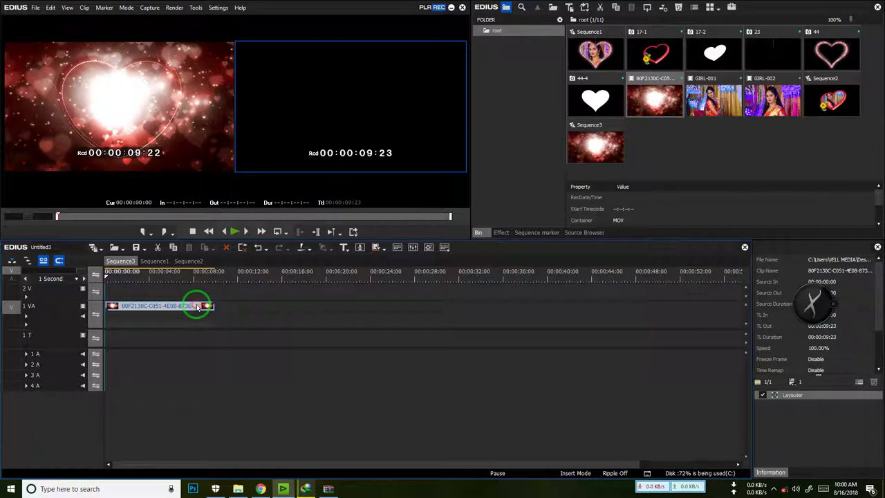
left_click(215, 276)
key("ctrl+v")
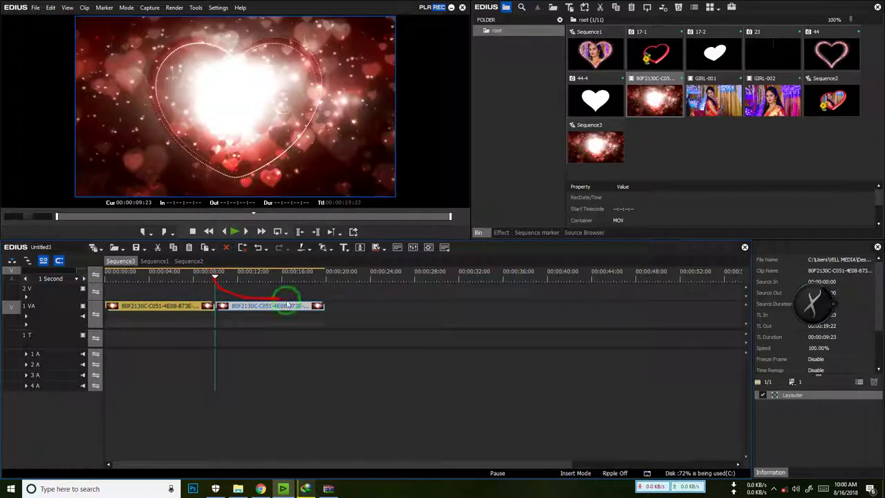
- Add three video tracks above track 2 V in Sequence3
right_click(67, 298)
mouse_move(123, 370)
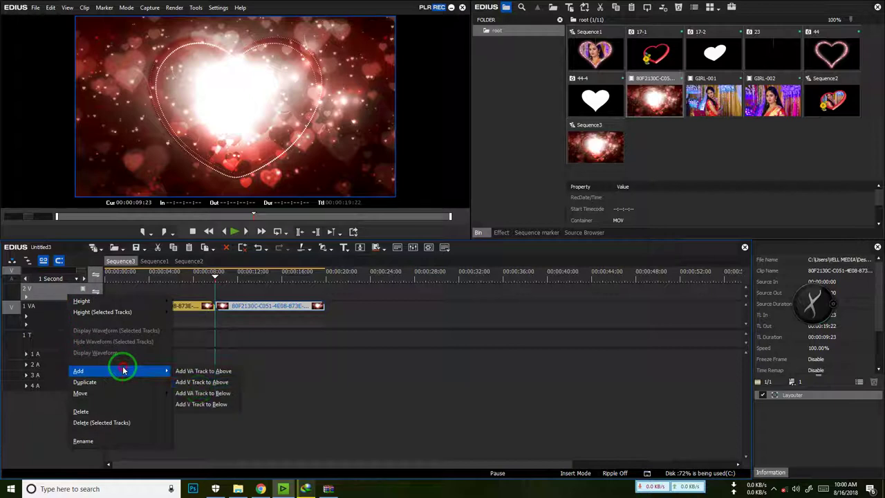
left_click(199, 384)
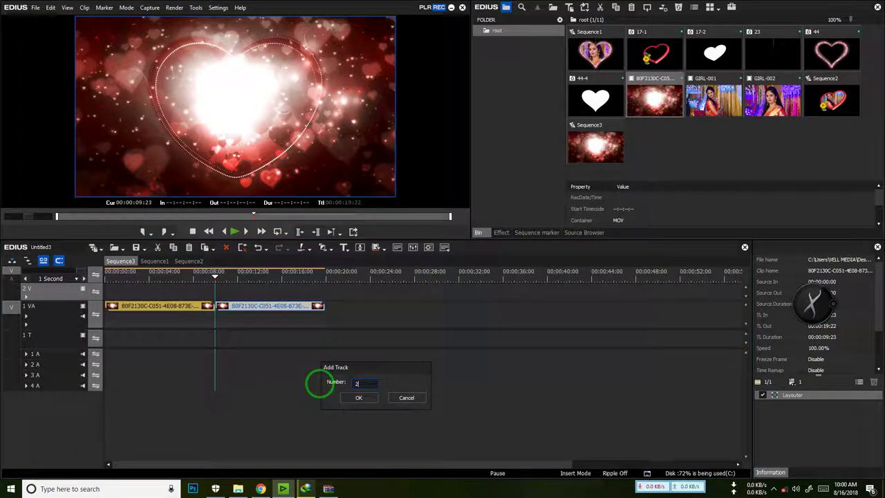
key("Return")
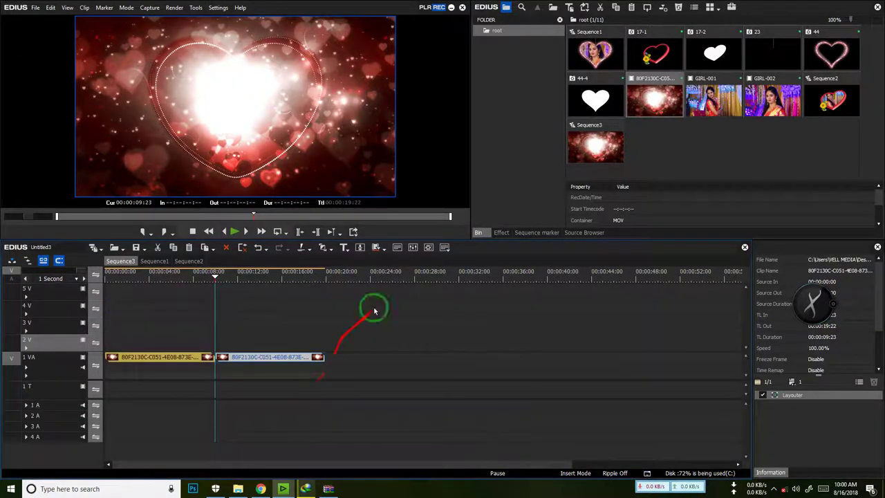
- Create a new folder under root in the bin and add Sequence1 and Sequence2 to it
left_click(154, 261)
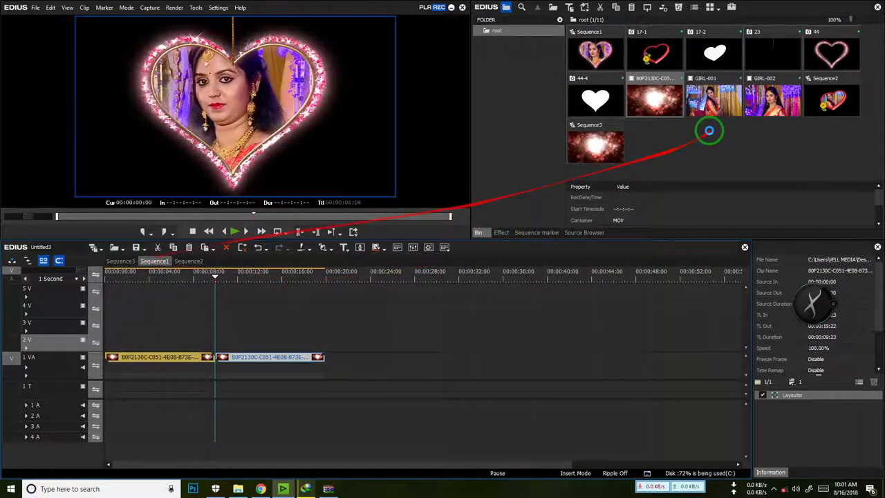
right_click(518, 50)
left_click(552, 56)
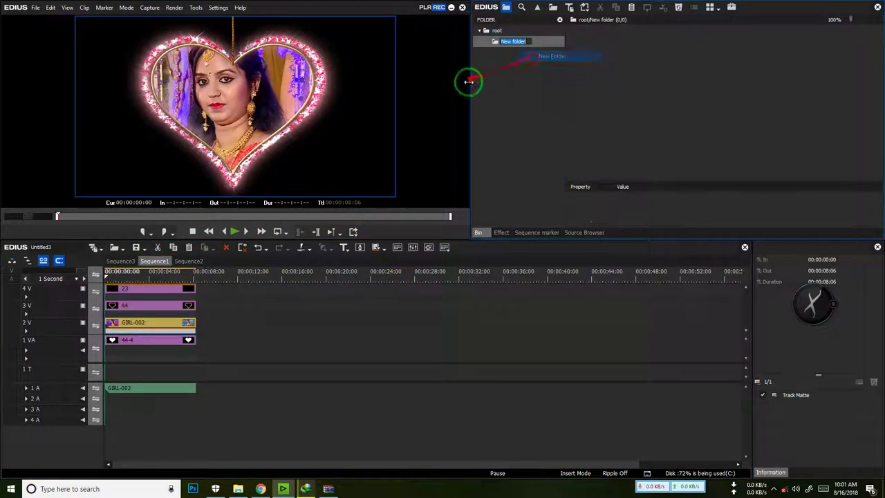
left_click_drag(149, 258, 653, 88)
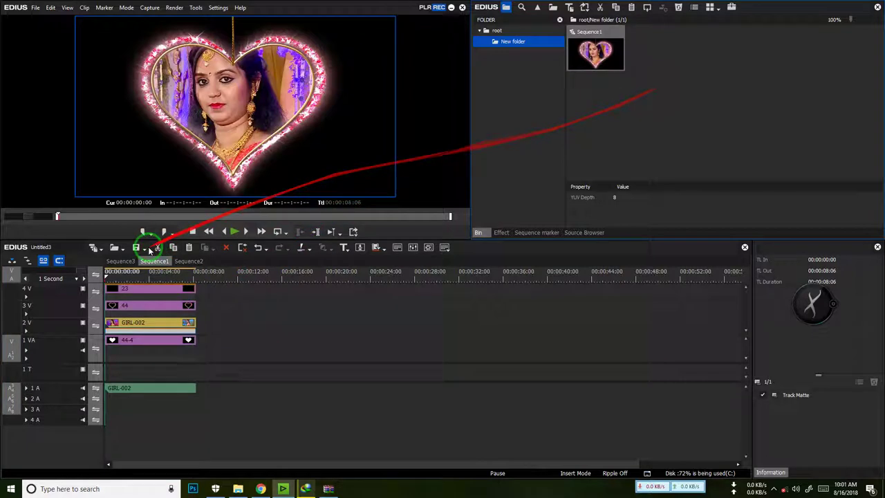
left_click(182, 262)
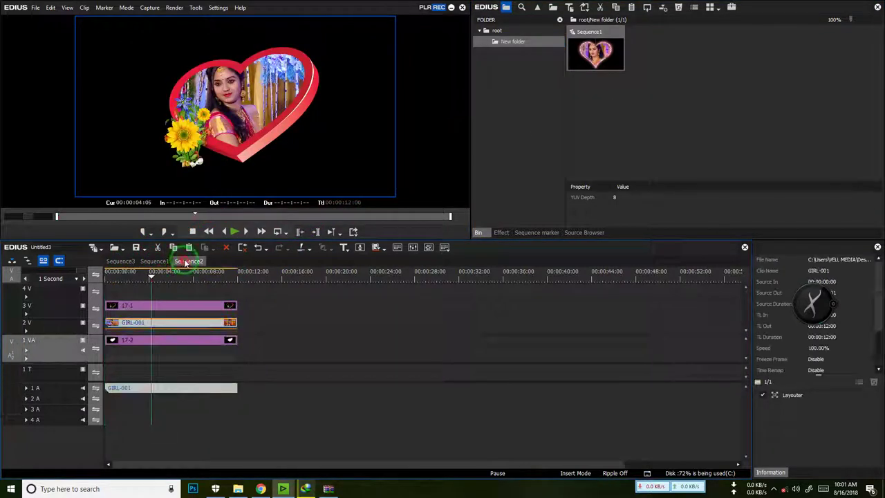
left_click_drag(185, 262, 791, 103)
right_click(189, 261)
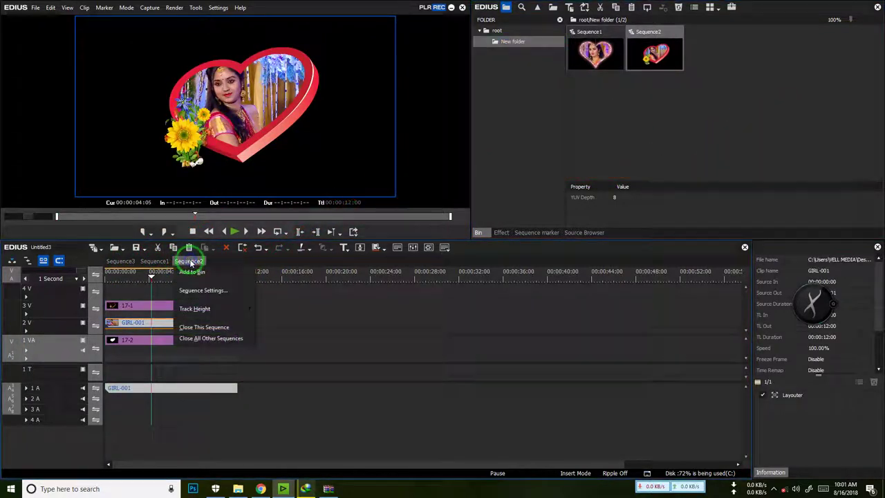
left_click(705, 123)
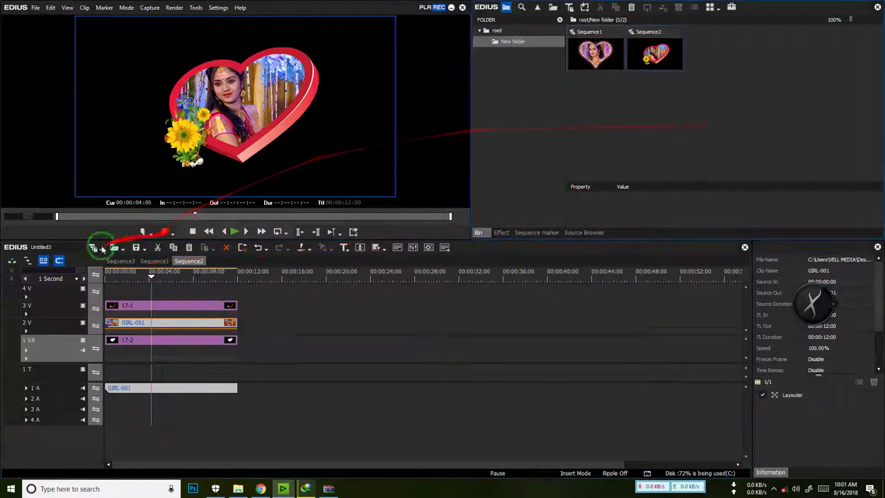
- Place Sequence1 at the start of track 2 V in Sequence3 and move the playhead to 00:00:02:22
left_click(120, 261)
left_click_drag(591, 55, 113, 342)
mouse_move(138, 276)
left_mouse_down()
mouse_move(114, 285)
mouse_move(137, 285)
left_mouse_up()
- Scale the Sequence1 clip to 73% in the Layouter so the heart fits inside the background's dotted outline
left_click(821, 398)
double_click(822, 397)
left_click_drag(599, 39, 573, 49)
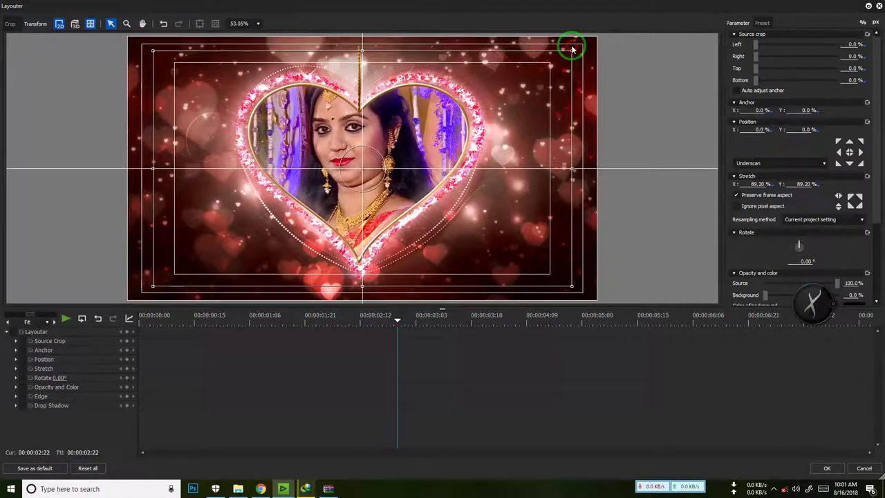
left_click_drag(573, 52, 564, 55)
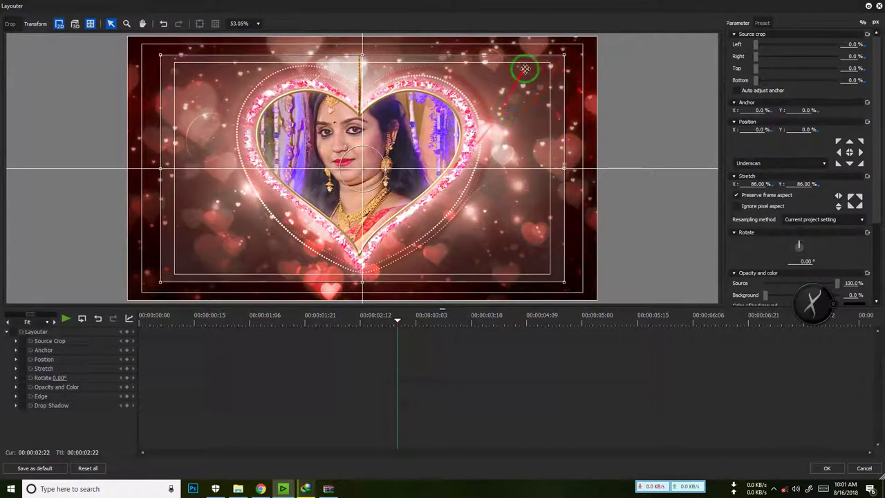
left_click_drag(564, 55, 538, 69)
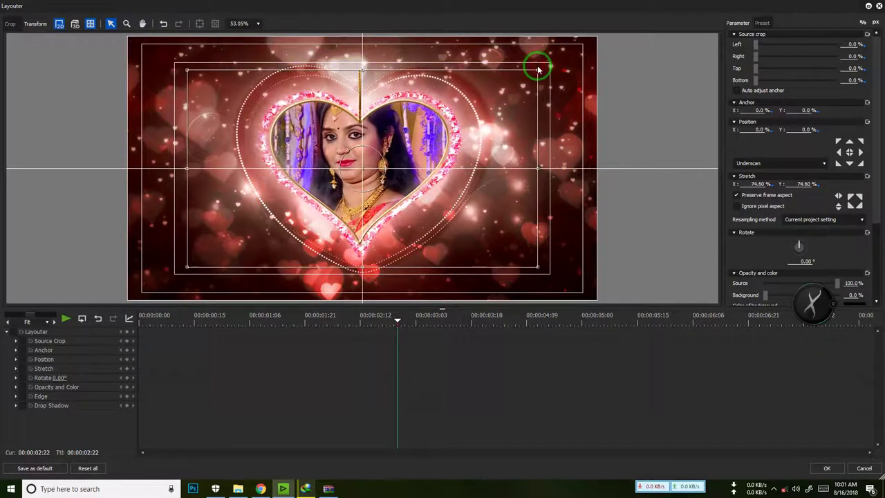
left_click_drag(543, 74, 538, 76)
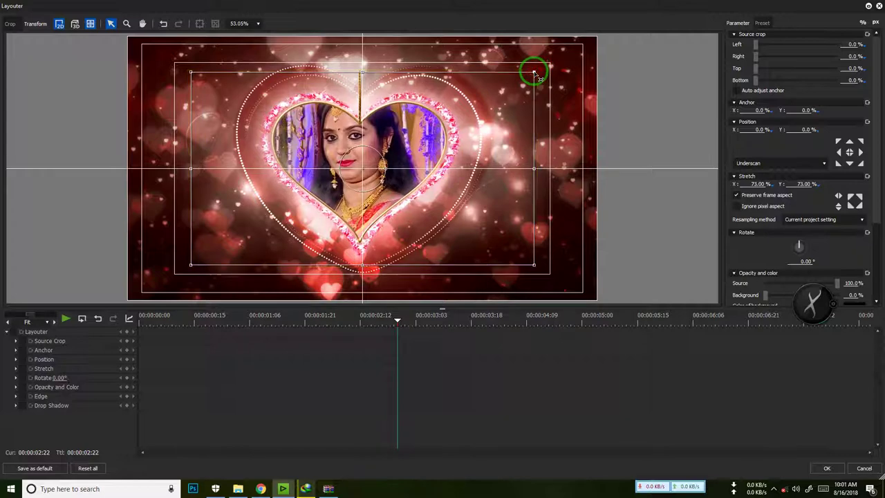
left_click(816, 471)
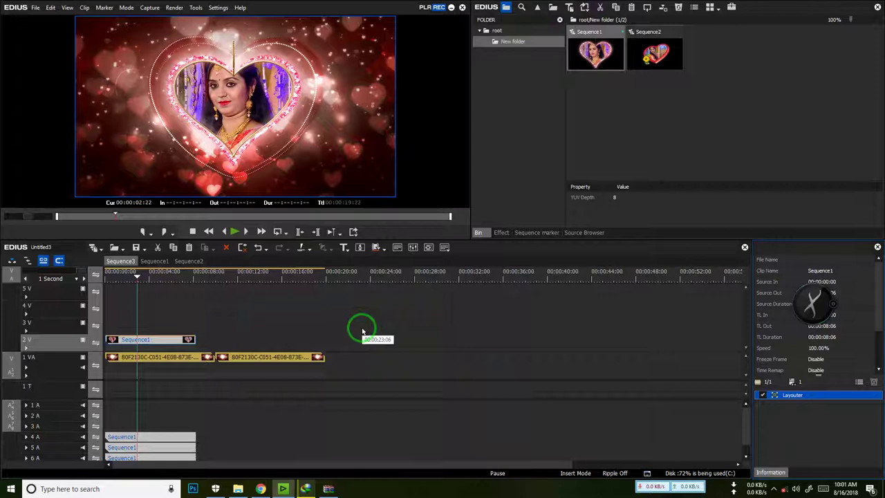
- In Sequence1, enlarge clip 23 to 139.60% in the Layouter at 00:00:03:08, positioned at X -2.00% and Y 1.90%
left_click(151, 265)
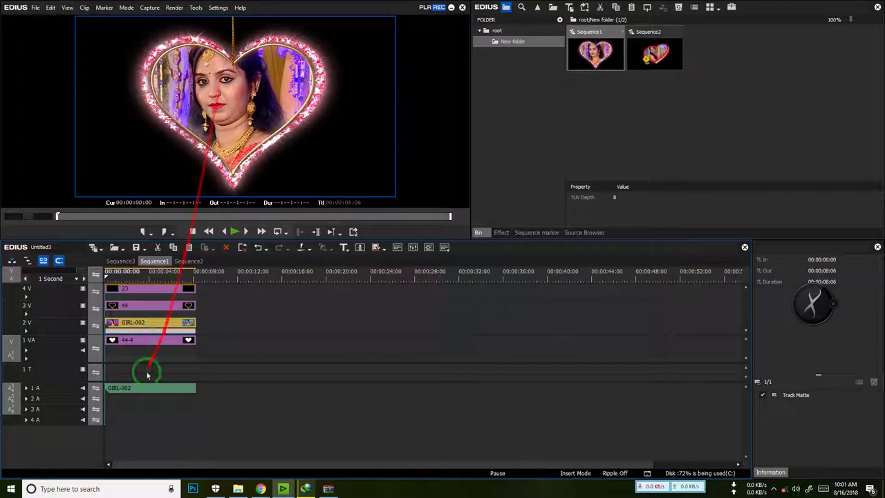
left_click(148, 287)
left_click(801, 395)
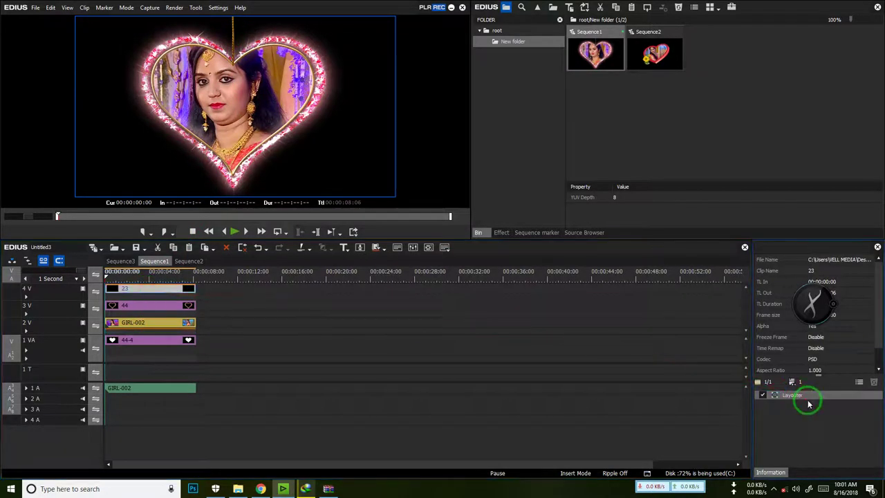
double_click(812, 399)
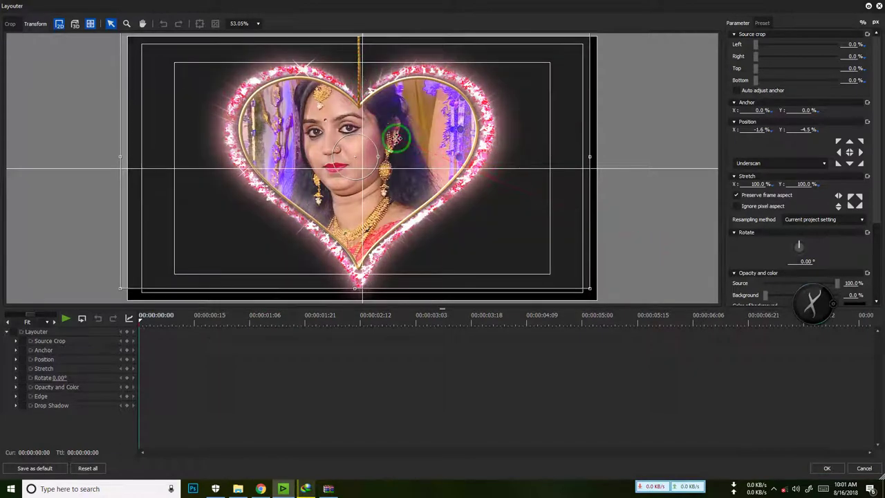
left_click(859, 468)
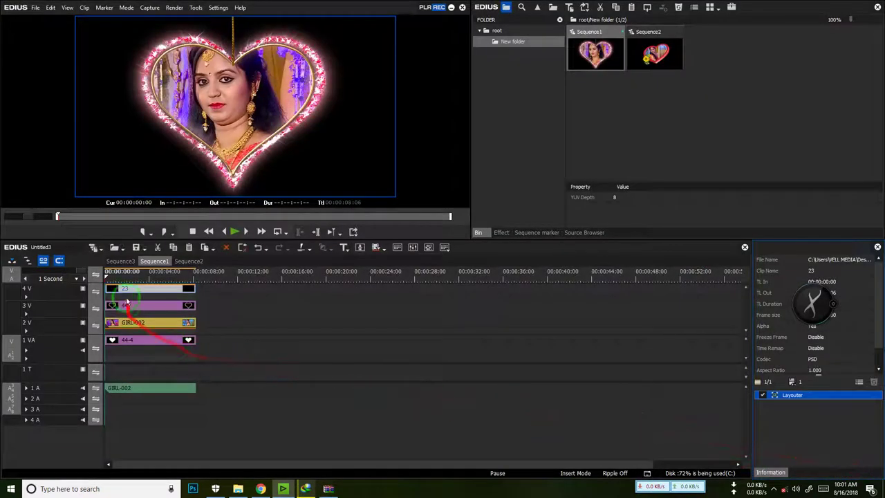
left_click_drag(136, 274, 142, 275)
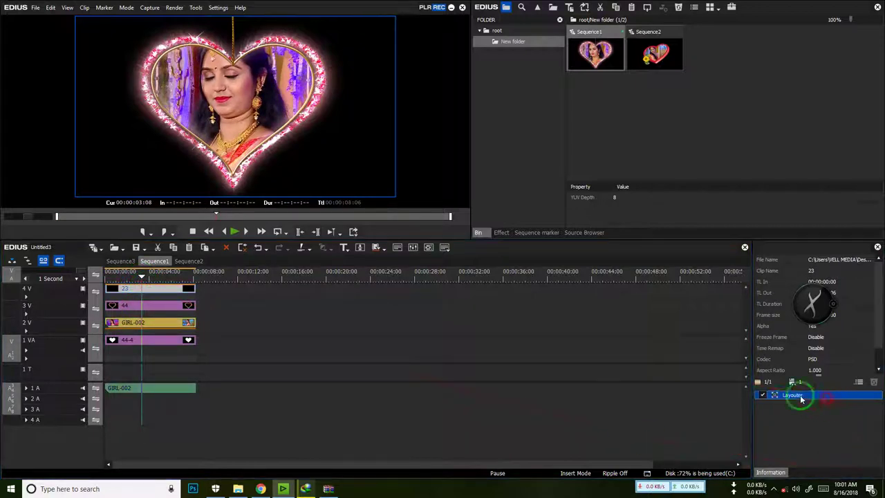
double_click(815, 398)
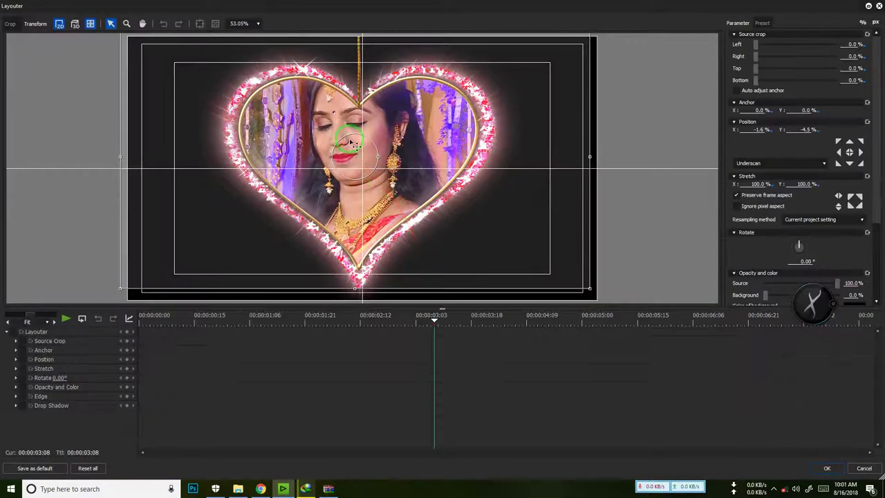
left_click(356, 290)
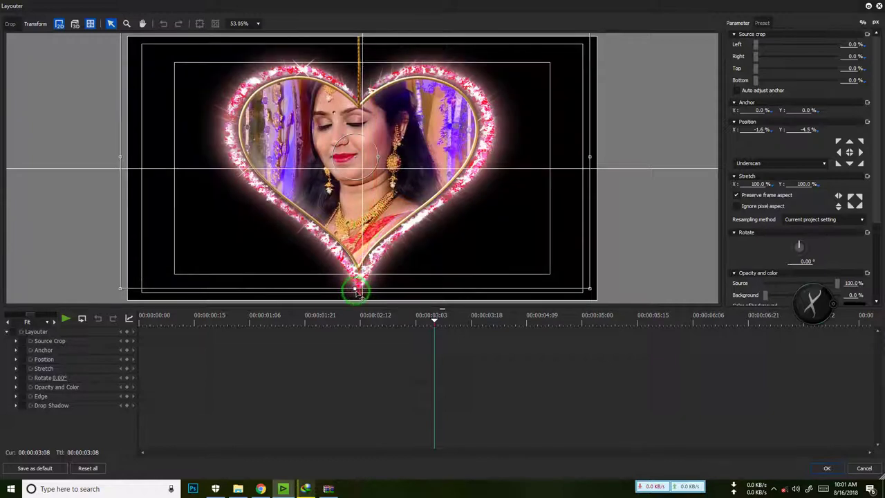
left_click_drag(357, 290, 358, 343)
left_click_drag(374, 207, 382, 208)
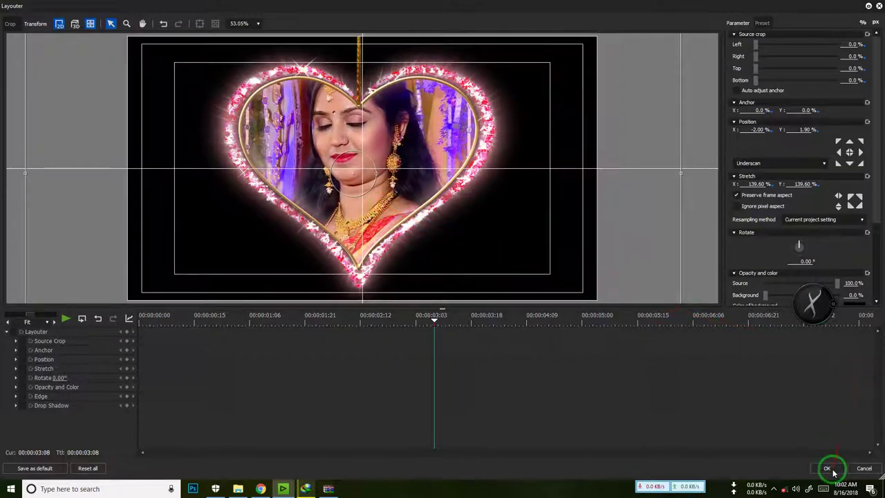
left_click(826, 468)
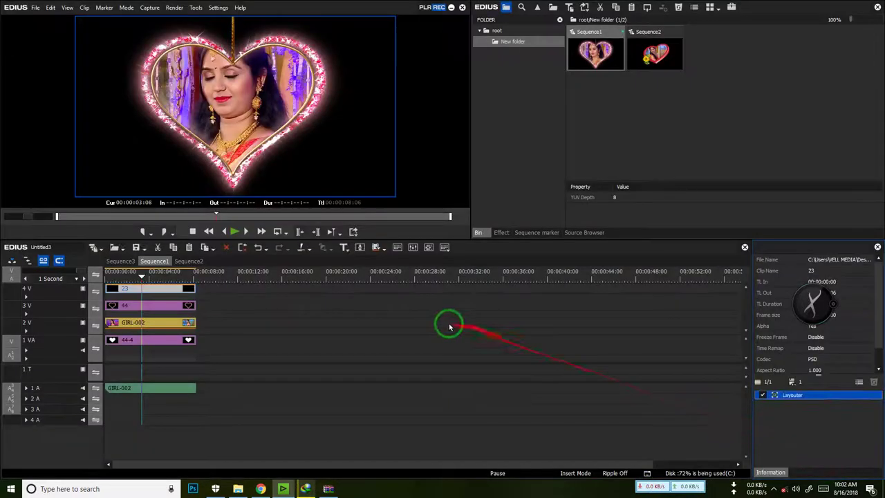
- Reorder Sequence1 so clip 44 is on track 4 V above clip 23 on 3 V, and review Sequence3 at 00:00:02:02
left_click_drag(145, 306, 126, 277)
left_click(120, 261)
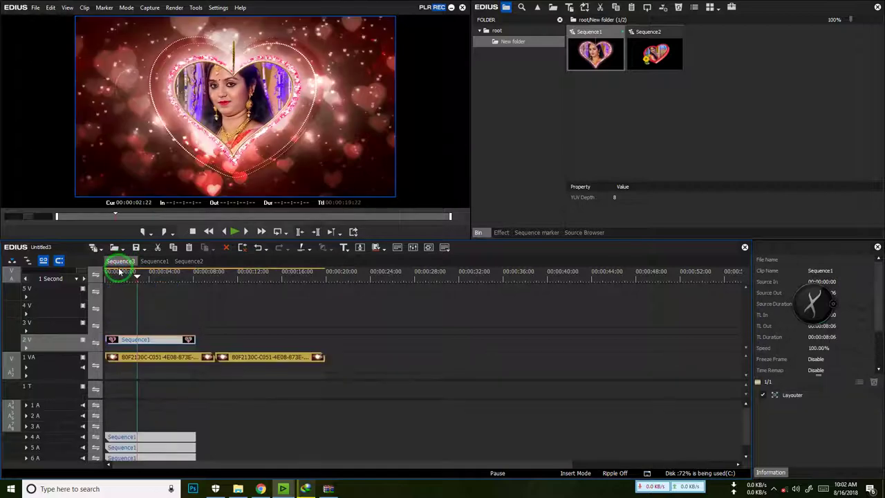
left_click_drag(143, 282, 128, 280)
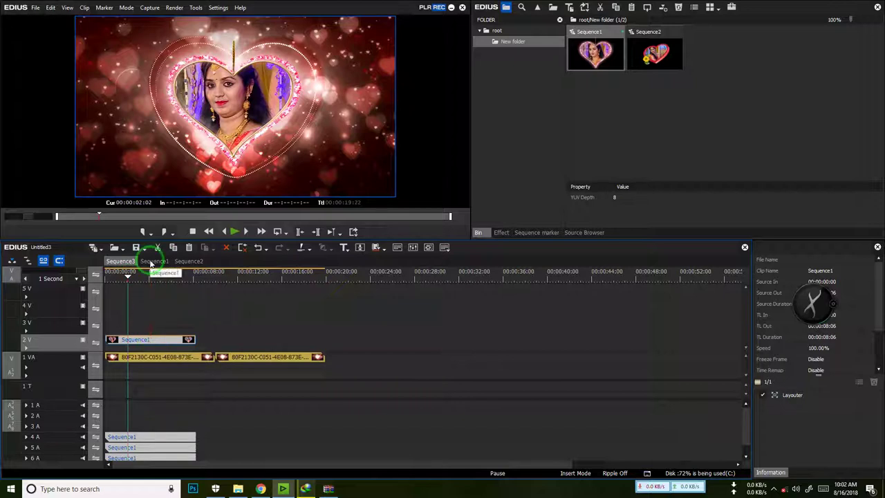
- Try repositioning clip 23 in Sequence1 to X -6.70% and Y 46.40% in the Layouter without keeping the change
left_click(151, 264)
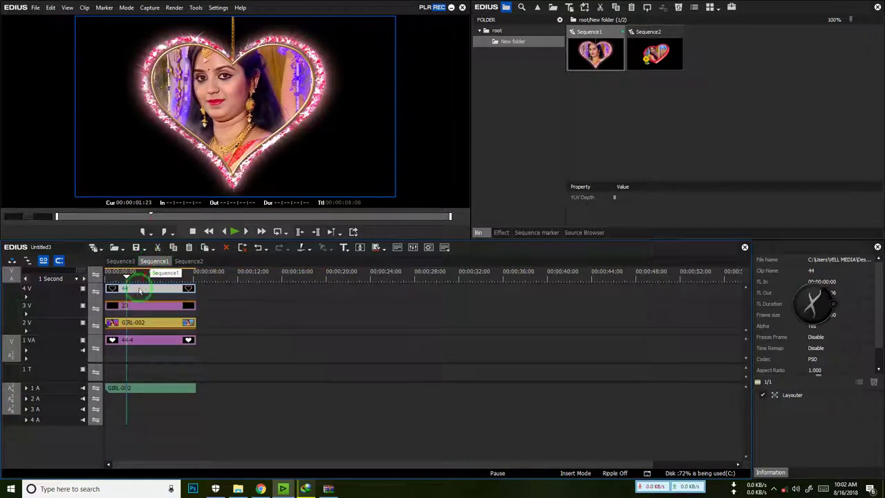
left_click(156, 305)
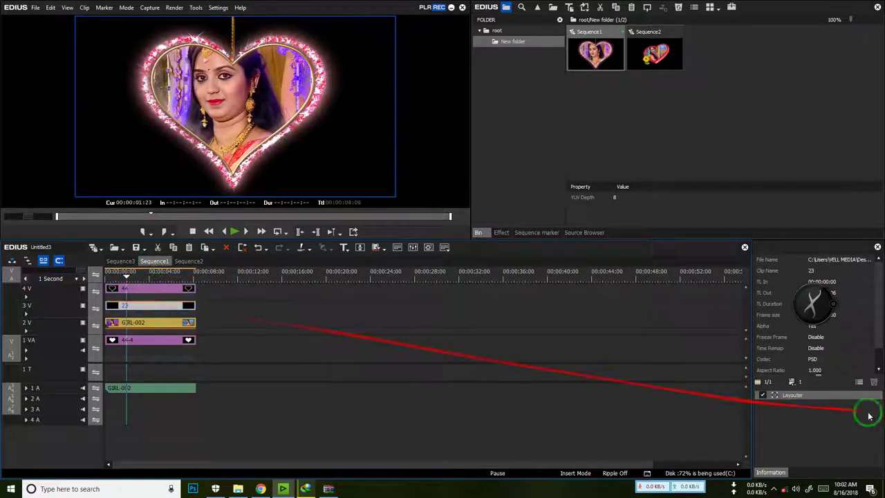
left_click(829, 394)
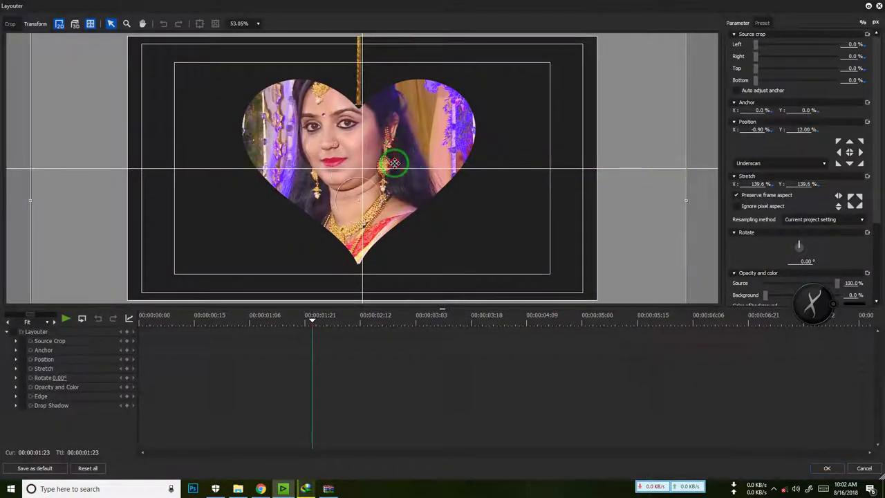
mouse_move(394, 163)
left_mouse_down()
mouse_move(388, 174)
mouse_move(343, 64)
mouse_move(389, 99)
mouse_move(381, 153)
left_mouse_up()
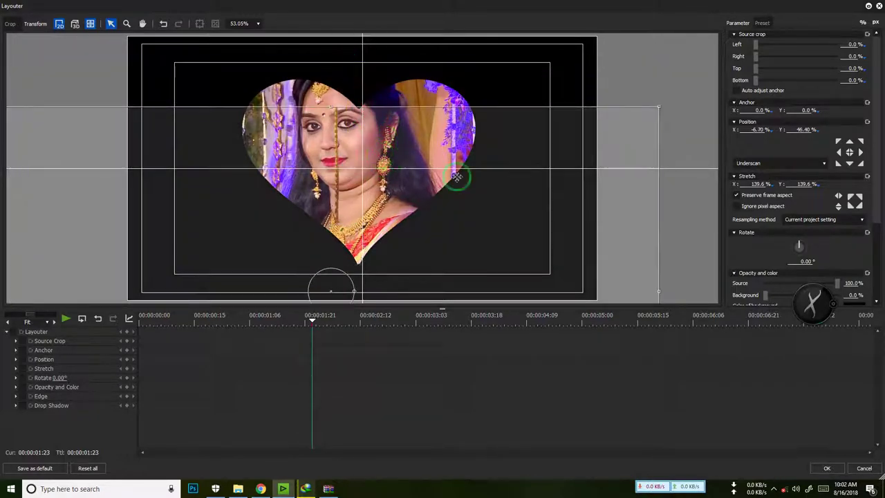
left_click_drag(457, 177, 457, 177)
left_click_drag(659, 294, 341, 105)
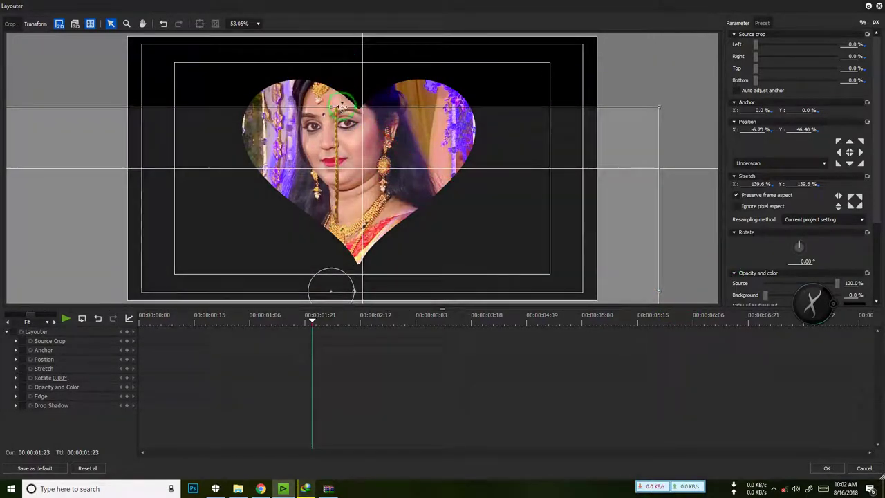
left_click_drag(363, 160, 362, 160)
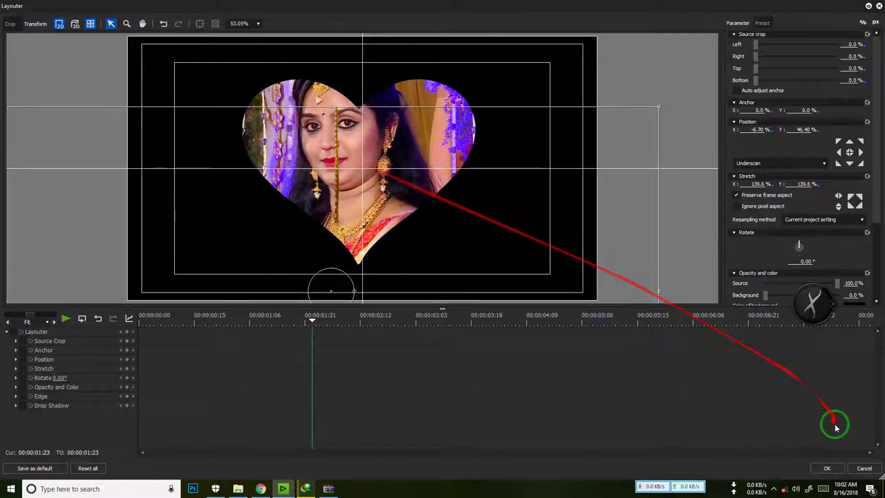
left_click(865, 468)
left_click(429, 257)
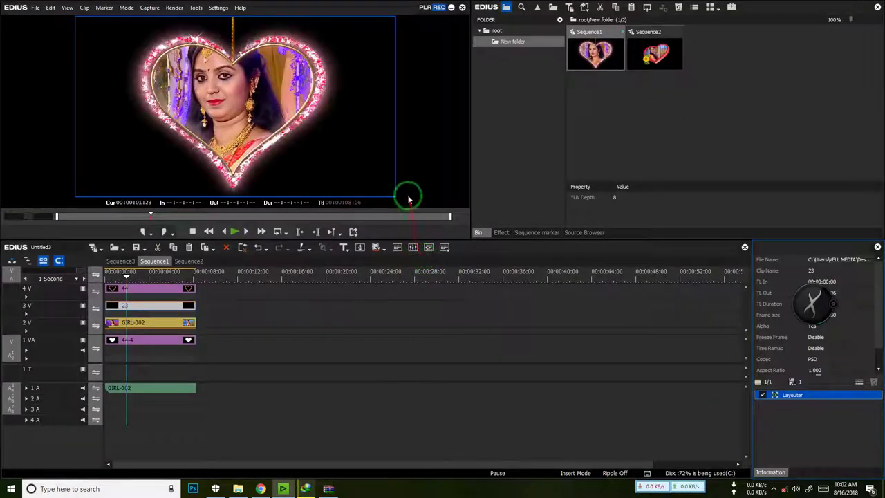
- Open the Sequence1 clip of Sequence3 in the Layouter and enable keyframing for all parameters at 00:00:00:00
left_click(119, 263)
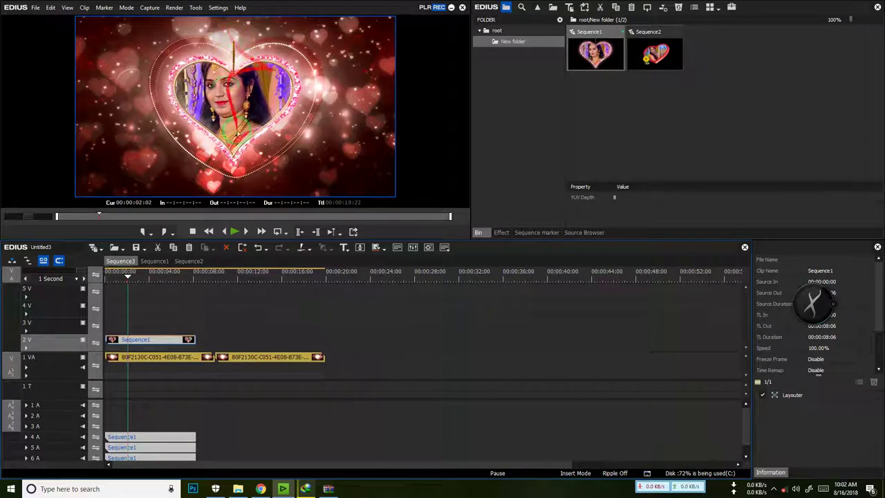
left_click_drag(128, 277, 112, 276)
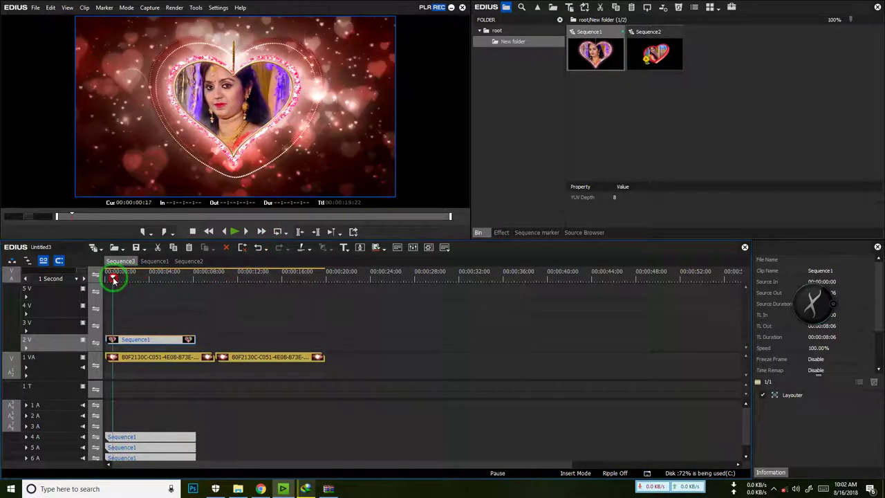
left_click(149, 280)
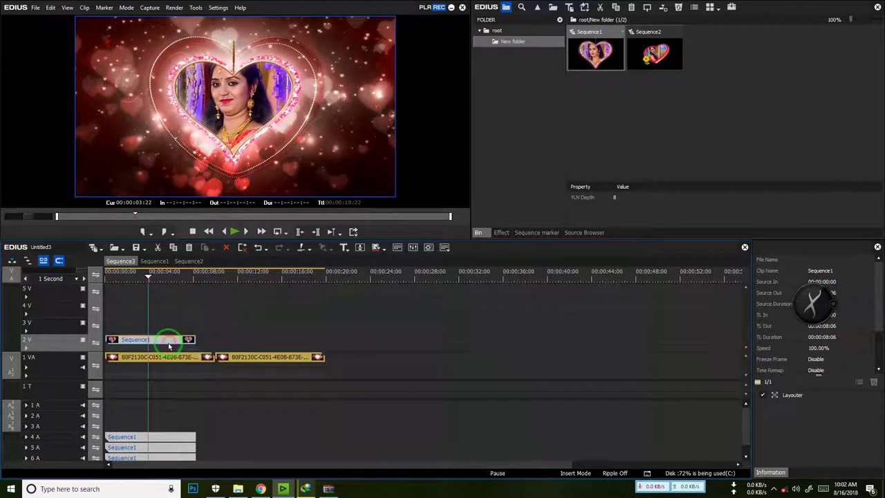
double_click(820, 395)
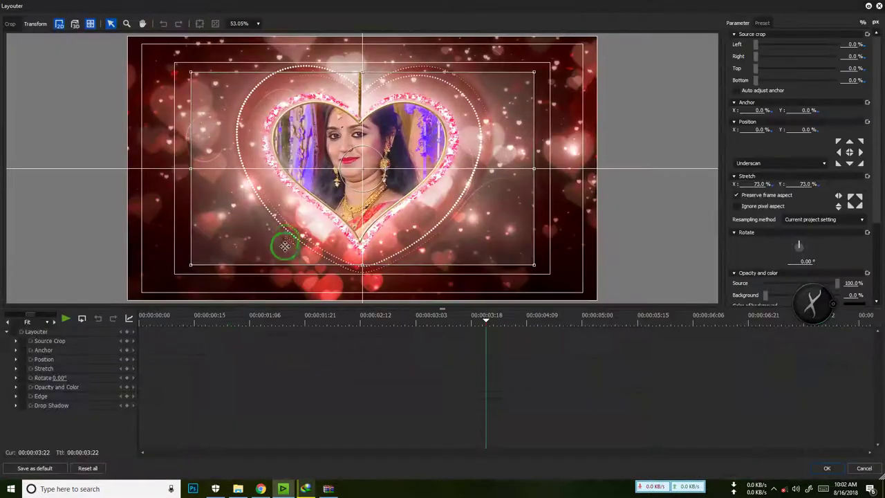
left_click(143, 316)
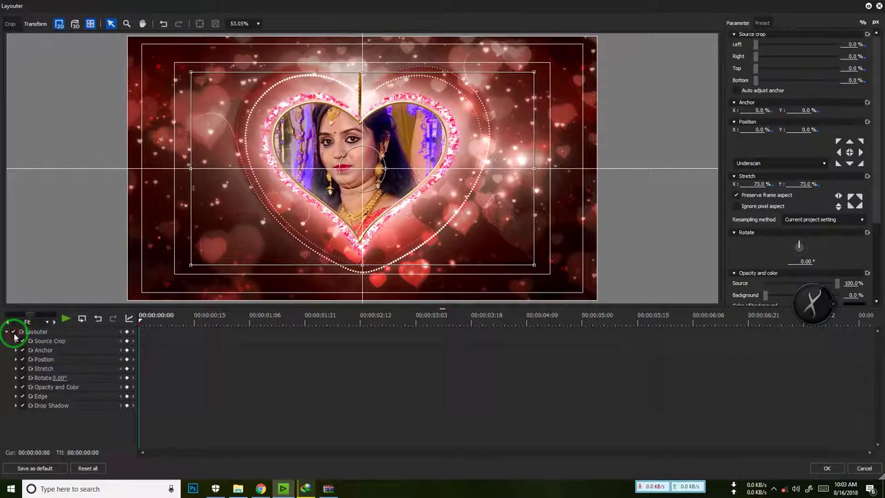
left_click(446, 217)
left_click(793, 205)
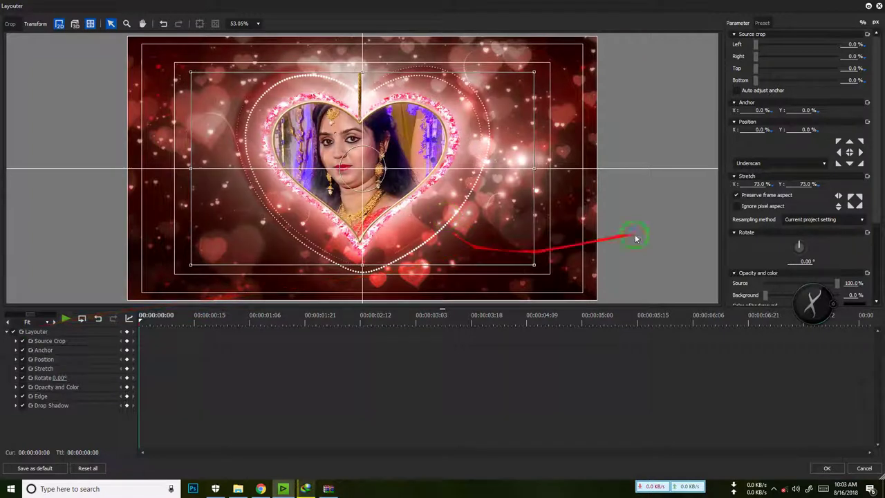
left_click_drag(878, 195, 878, 152)
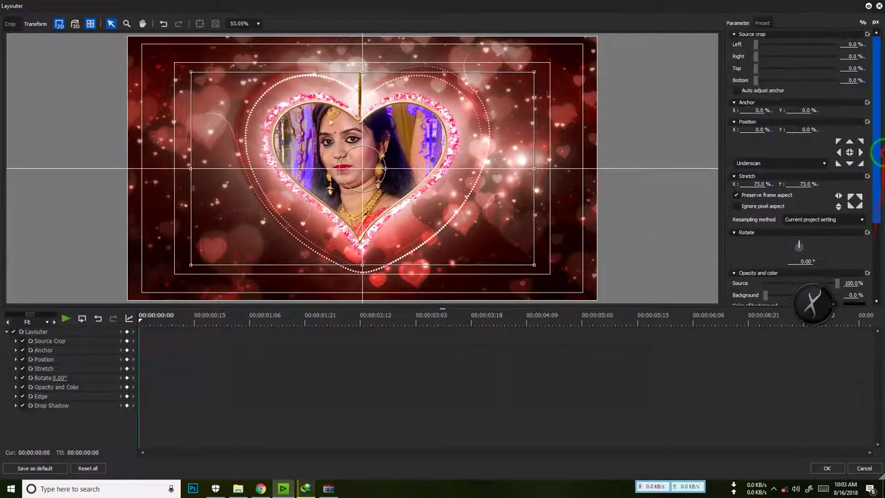
- Switch the Layouter to 3D mode, enable keyframing for all its parameters and collapse the Rotate group
left_click(76, 24)
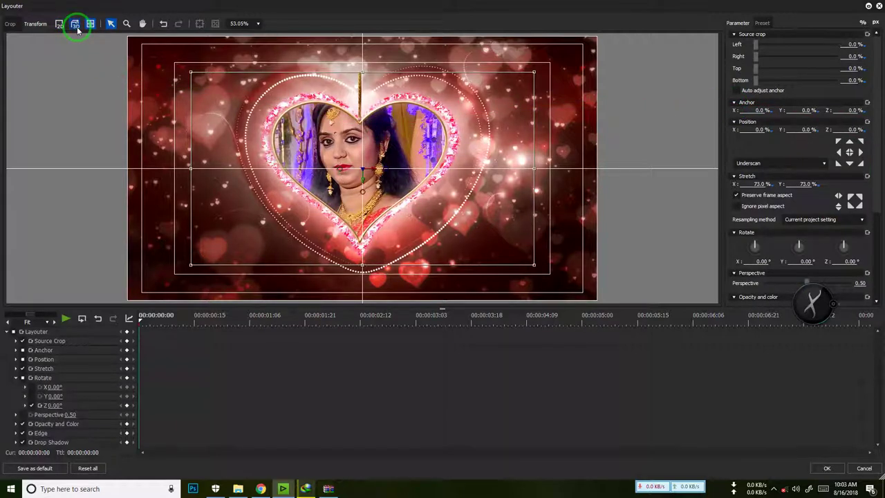
left_click(233, 357)
left_click(380, 157)
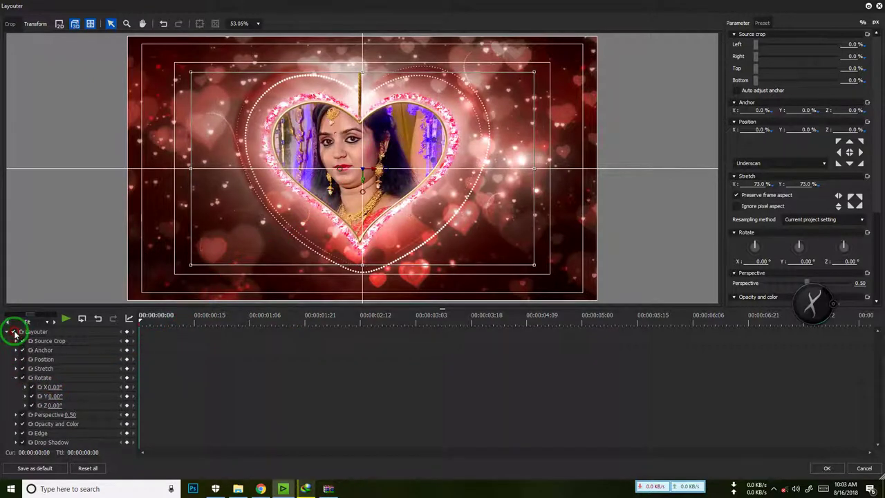
left_click(16, 378)
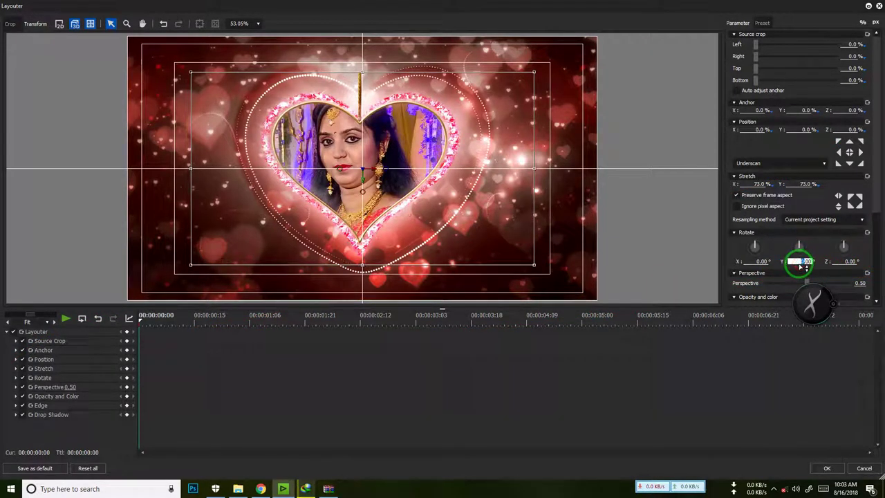
- Create a starting rotation keyframe at 00:00:00:00 with the Y rotation set to 0.00°
left_click_drag(799, 244, 806, 271)
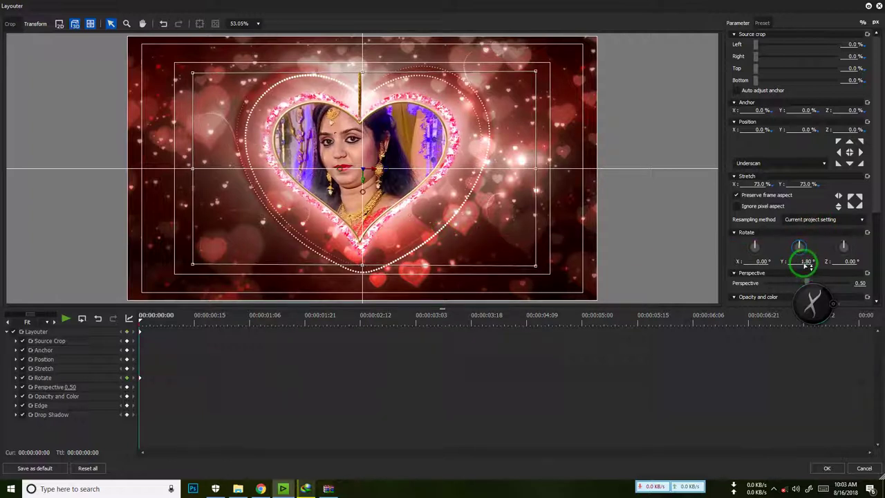
type("0")
key("Return")
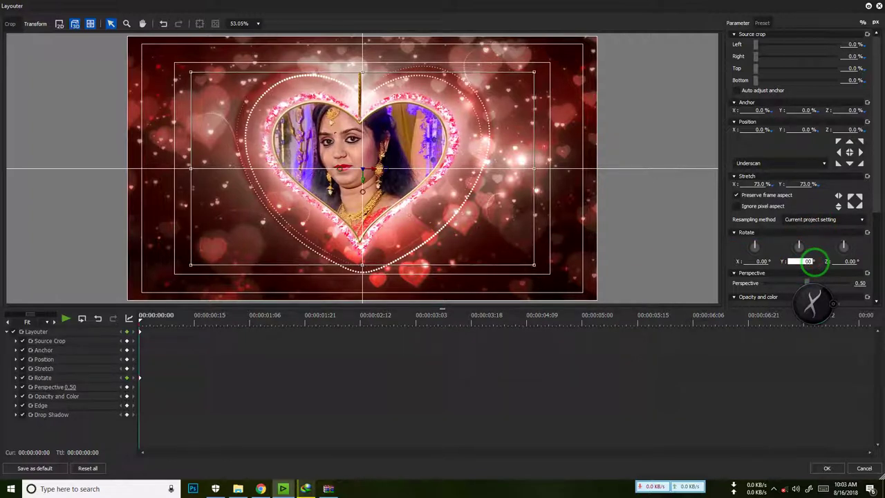
left_click_drag(798, 246, 442, 235)
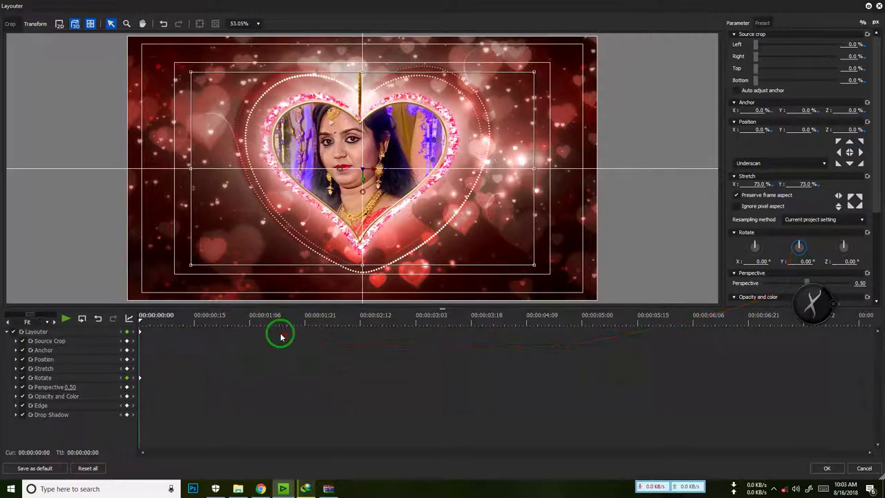
- Add a rotation keyframe at 00:00:03:03 with the Y rotation set to 91.10°
left_click_drag(141, 319, 470, 364)
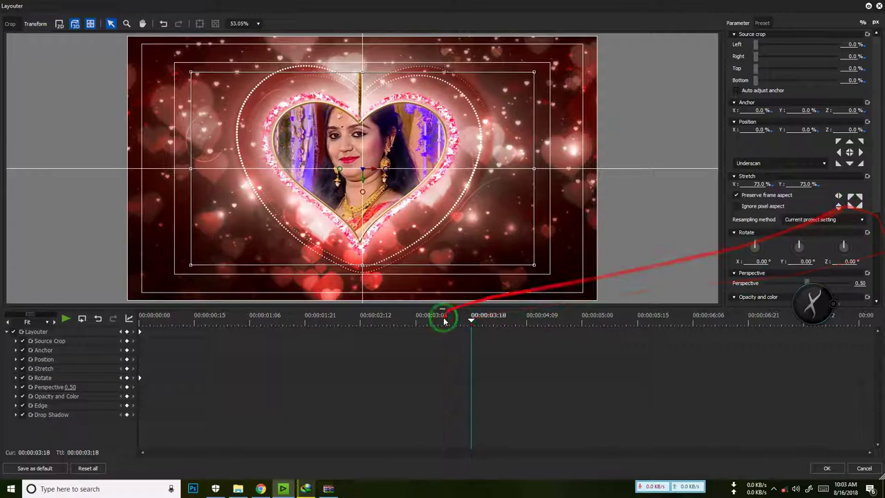
left_click_drag(474, 317, 137, 332)
key("space")
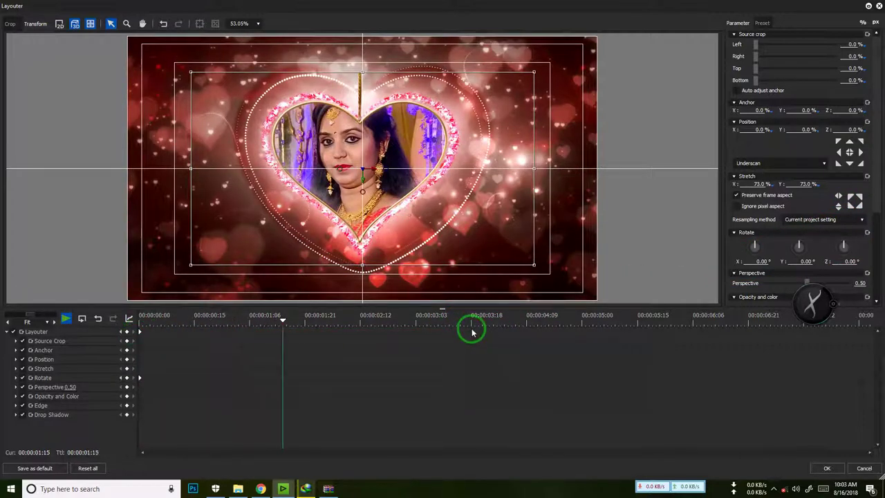
left_click_drag(304, 322, 415, 320)
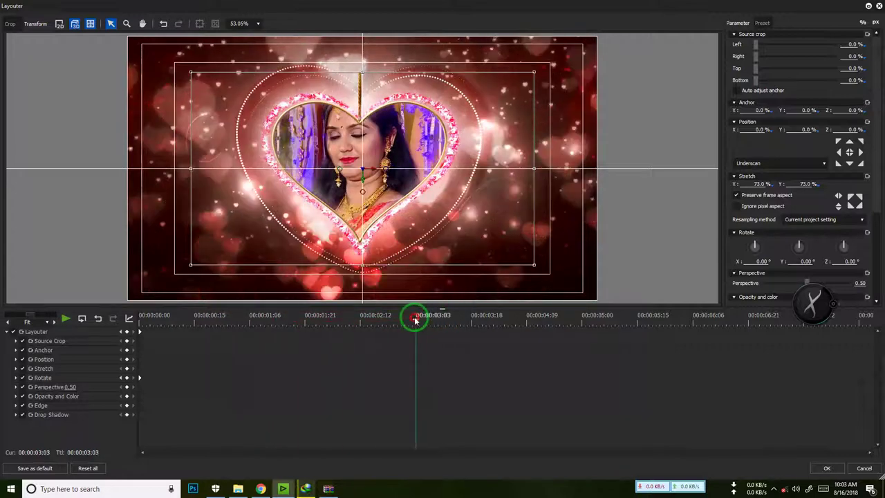
left_click_drag(800, 243, 443, 235)
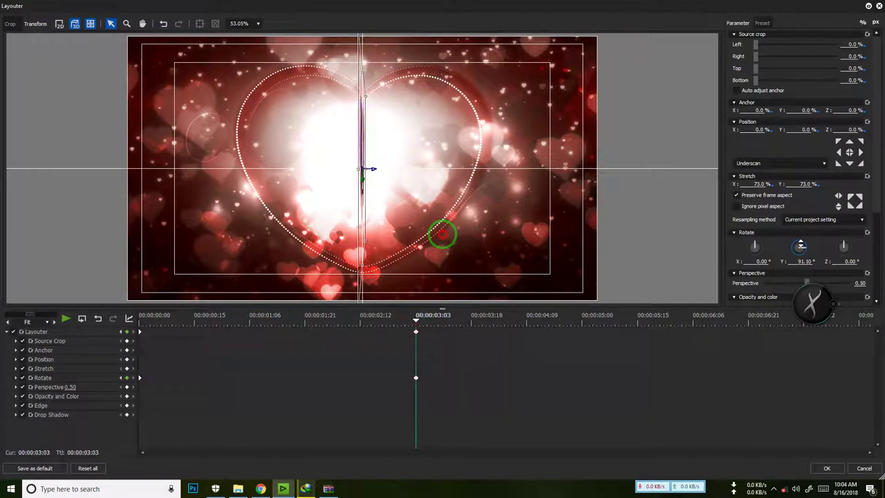
- Add a third rotation keyframe at about 00:00:05:15 with the Y rotation set to 180.00°
left_click_drag(416, 324, 637, 345)
left_click(789, 242)
left_click_drag(806, 254, 442, 235)
- Shift the 91.10° and 180.00° rotation keyframes earlier, to about 00:00:02:00 and 00:00:04:00
left_click_drag(628, 320, 816, 349)
left_click_drag(414, 335, 337, 339)
left_click_drag(636, 331, 515, 337)
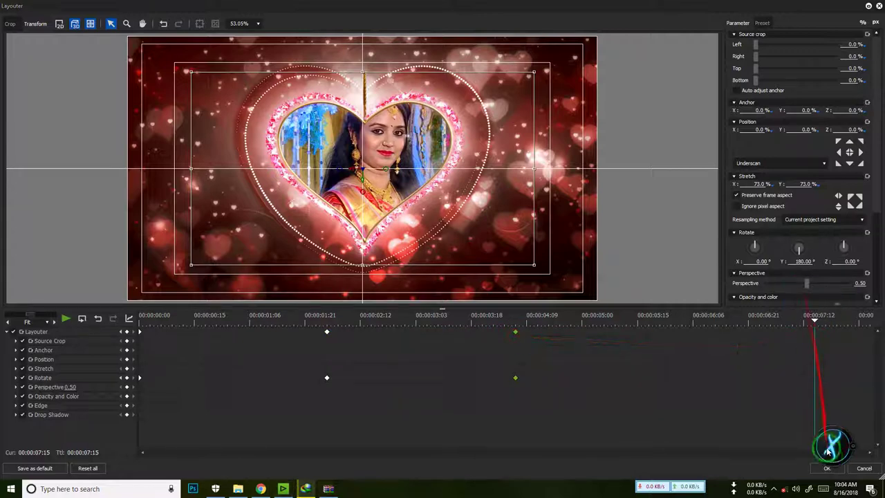
- Add a rotation keyframe at 00:00:06:06 with the Y rotation set to 270.40°
left_click_drag(741, 325, 694, 323)
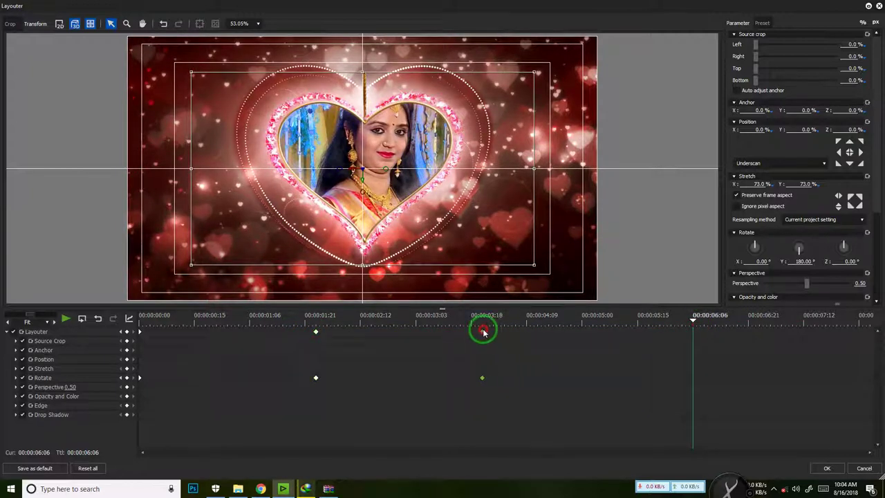
left_click(815, 261)
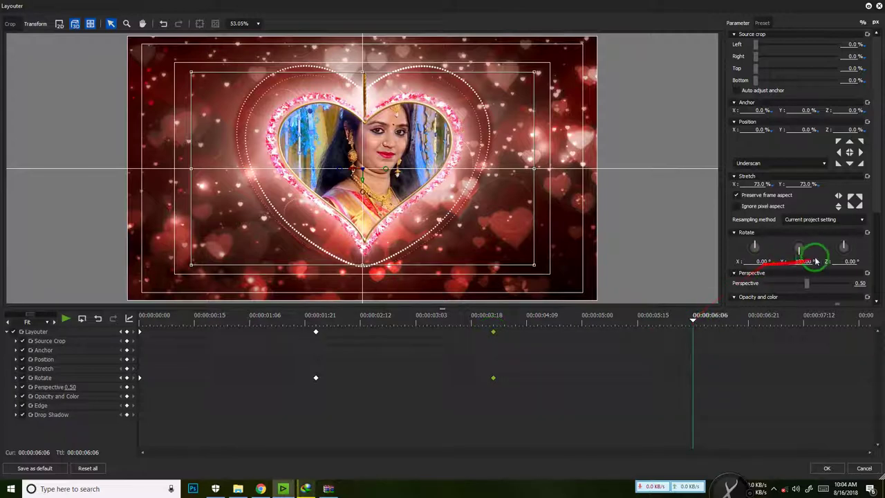
left_click_drag(797, 251, 443, 235)
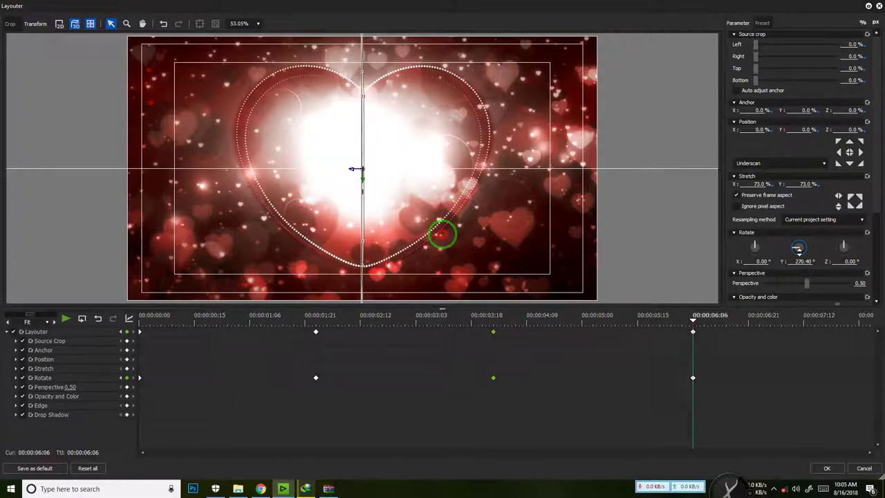
- Add a final rotation keyframe at 00:00:08:06 with the Y rotation set to 360.00° and apply the Layouter changes
left_click_drag(696, 322, 869, 320)
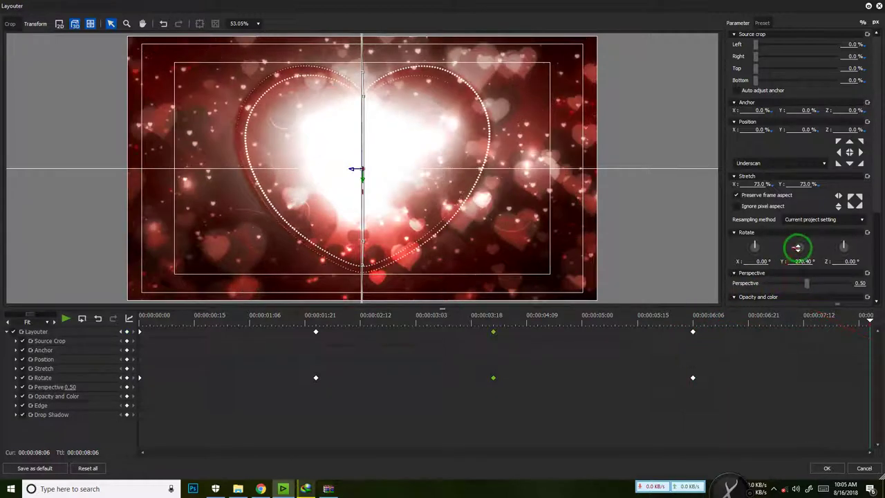
left_click_drag(797, 246, 798, 247)
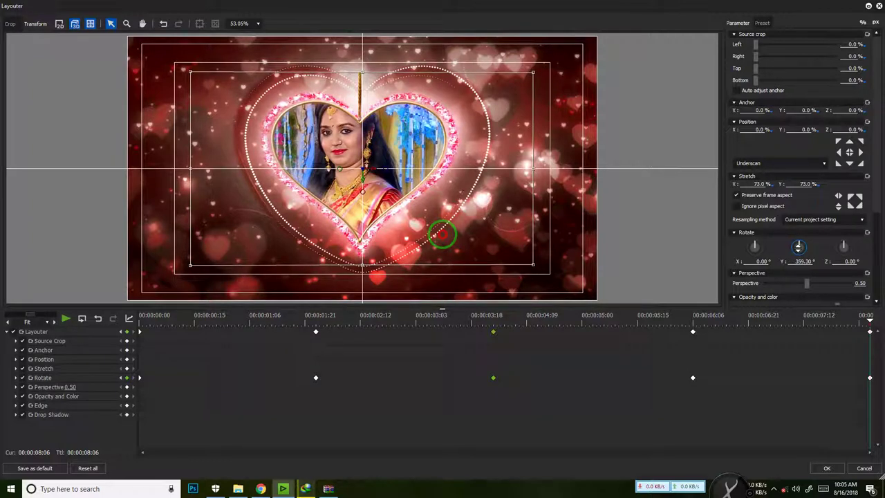
left_click_drag(798, 247, 798, 246)
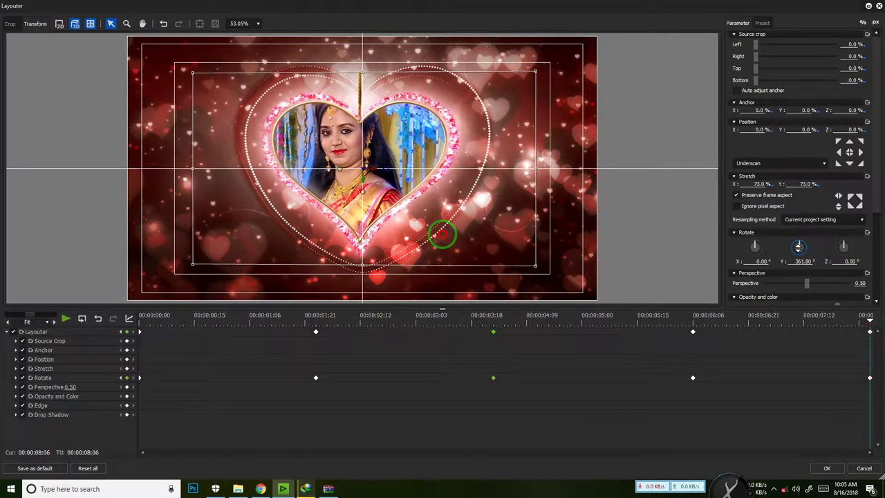
left_click_drag(797, 246, 798, 247)
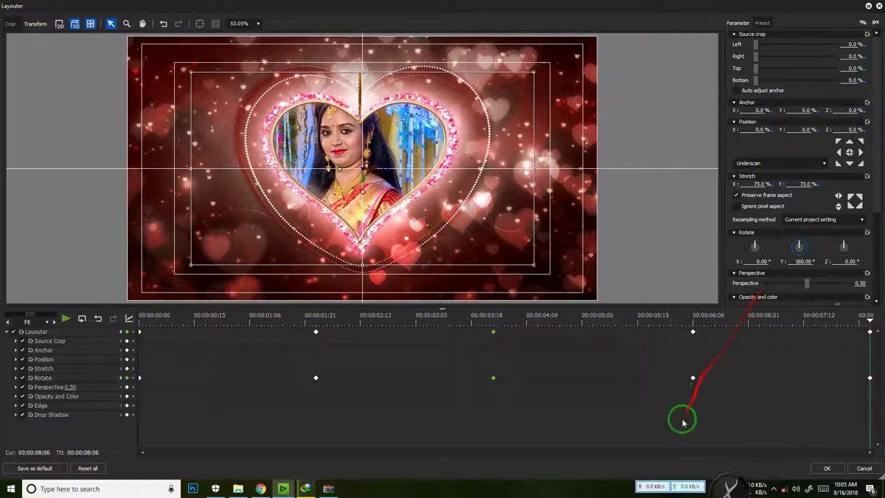
left_click_drag(869, 324, 876, 340)
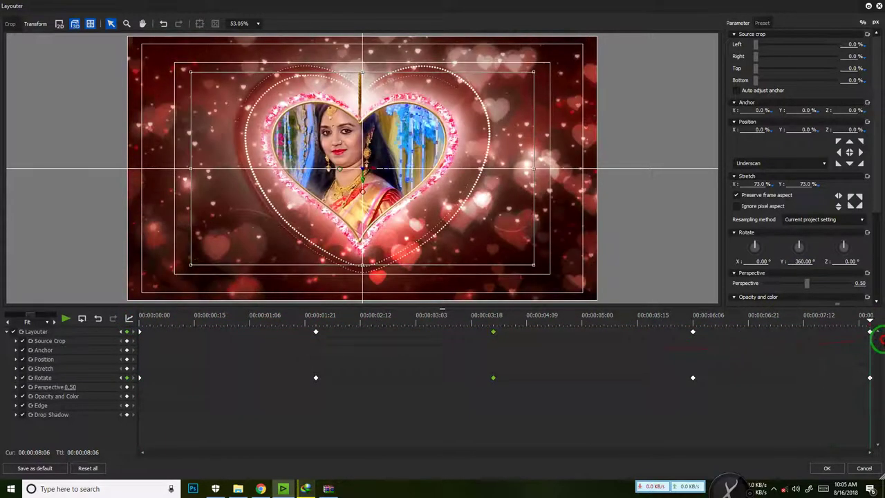
left_click(827, 468)
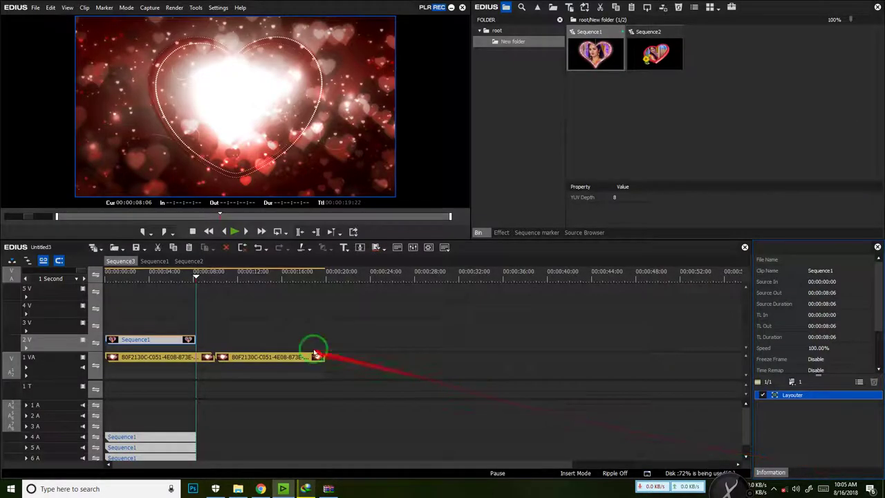
- Play Sequence3 from the start to review the Sequence1 clip's rotation
left_click_drag(204, 282, 79, 296)
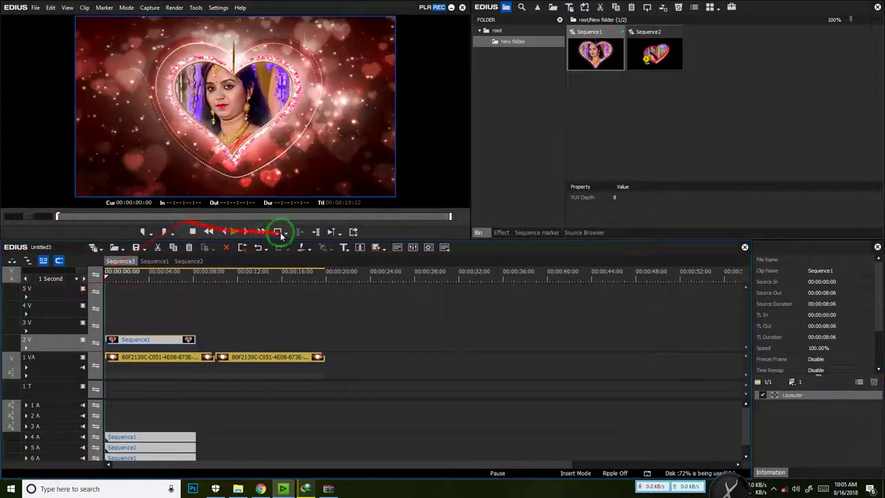
left_click(233, 233)
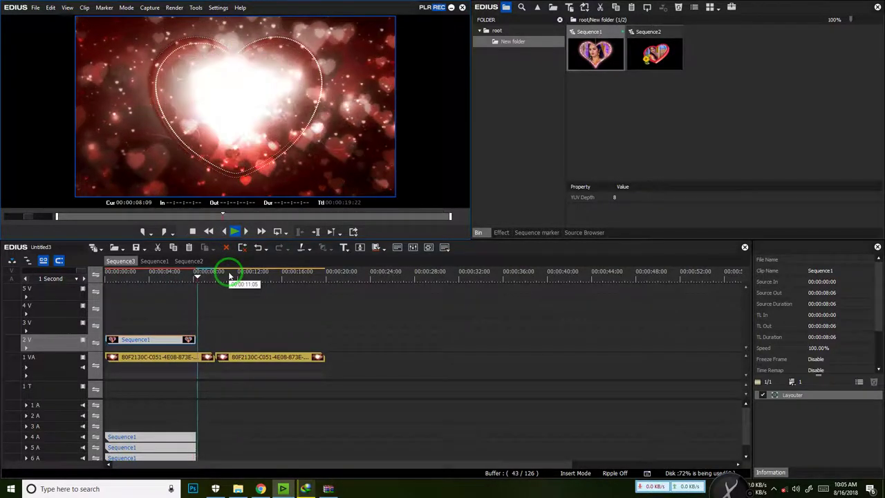
left_click_drag(205, 276, 179, 300)
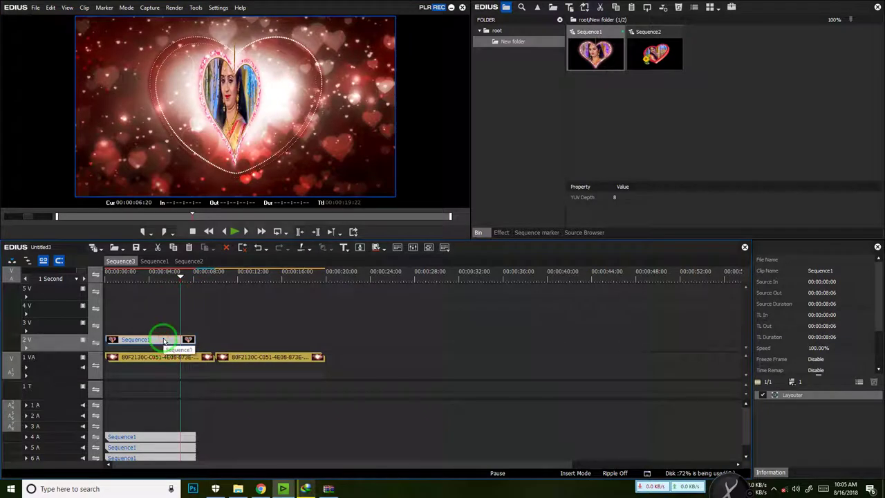
- Paste copies of the animated Sequence1 clip on track 3V at 00:00:08:06 and on track 4V at 00:00:16:12
left_click(196, 291)
left_click(198, 276)
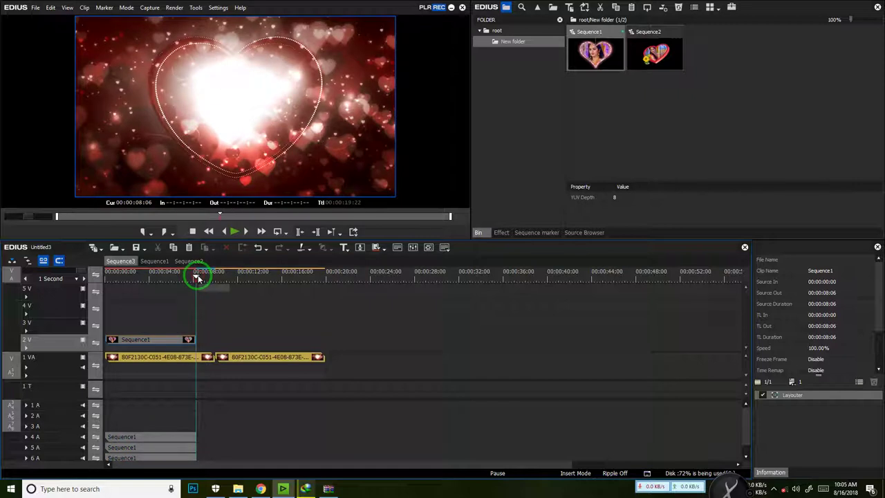
key("ctrl+v")
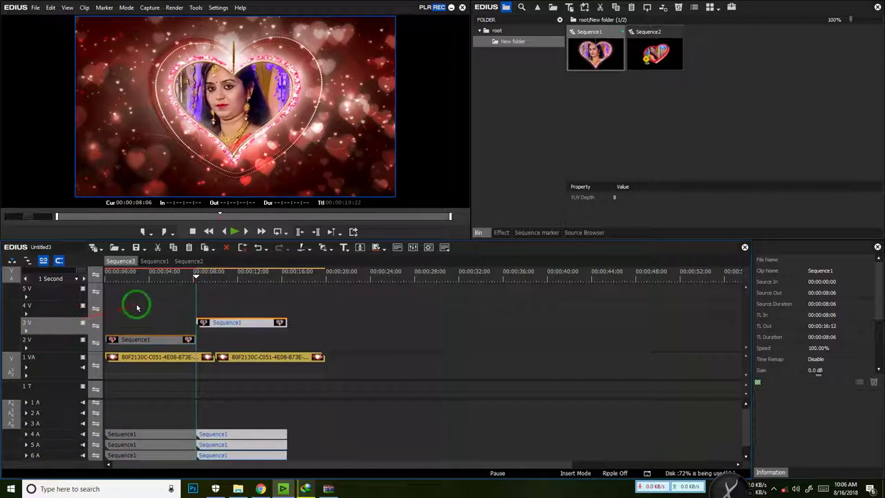
left_click(285, 275)
left_click(73, 306)
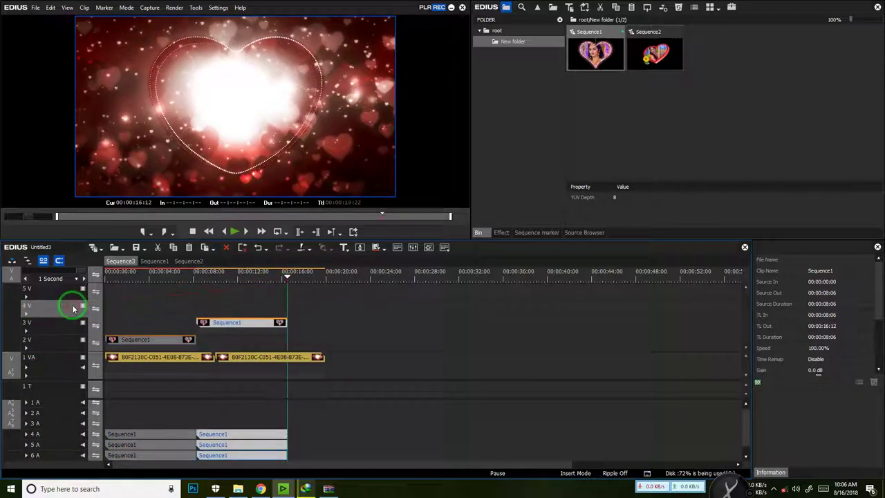
key("ctrl+v")
- Split the Sequence1 copy on track 4V at 00:00:19:22 and delete the part beyond the background's end
left_click(326, 275)
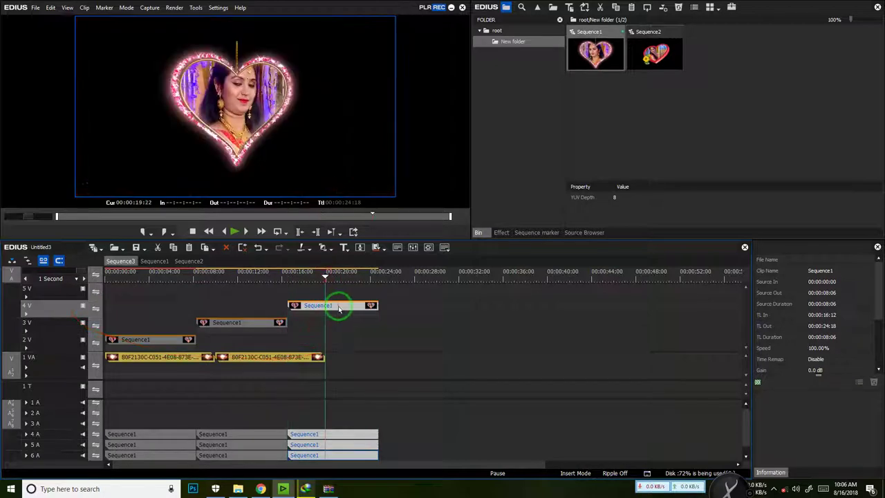
left_click(338, 307)
key("c")
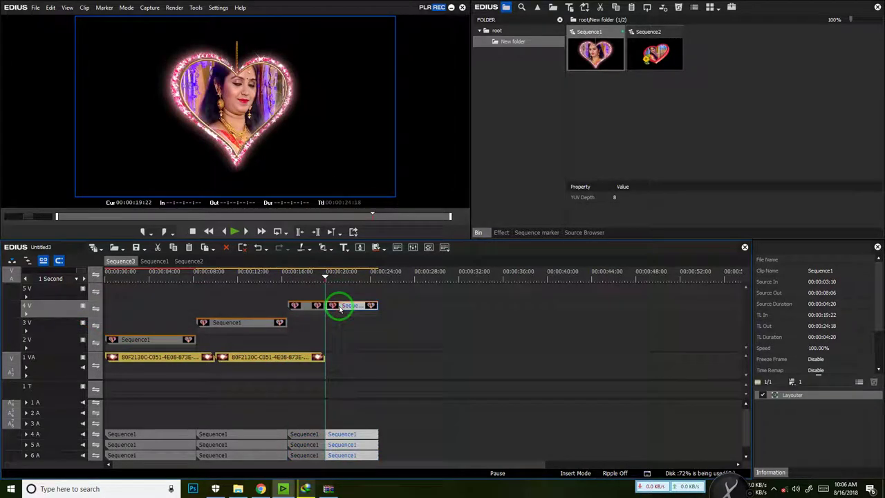
key("Delete")
- Play back Sequence3 from the start and check the heart in Sequence2 before returning to Sequence3
key("Home")
left_click(235, 231)
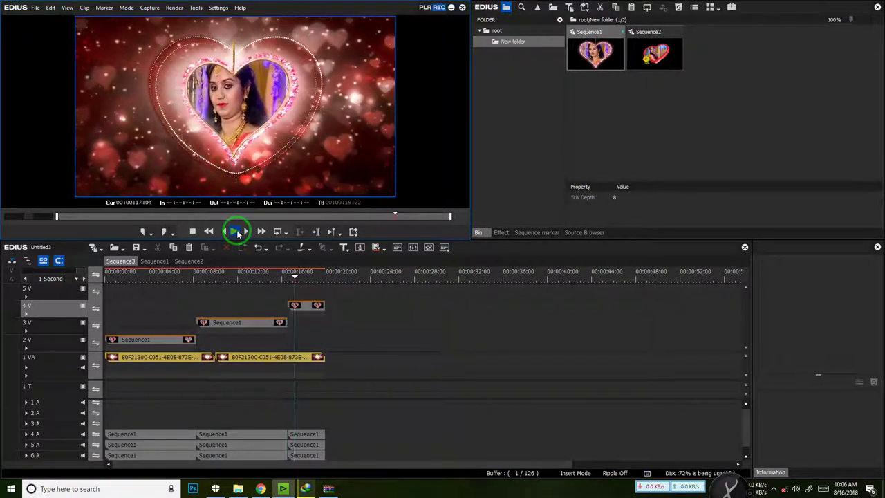
left_click(139, 277)
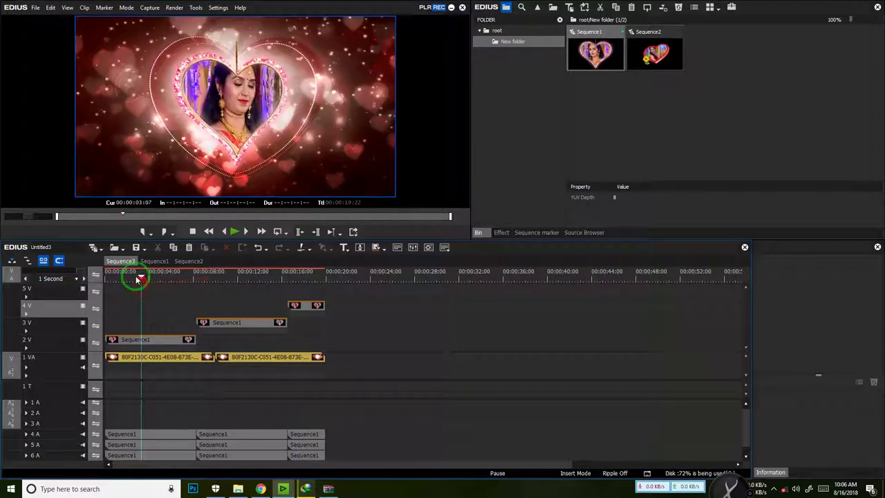
left_click(158, 261)
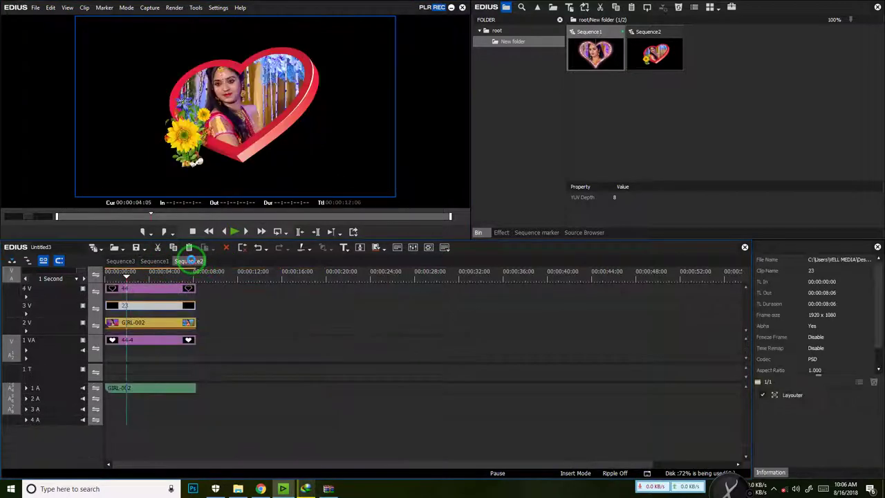
left_click(153, 268)
left_click(121, 261)
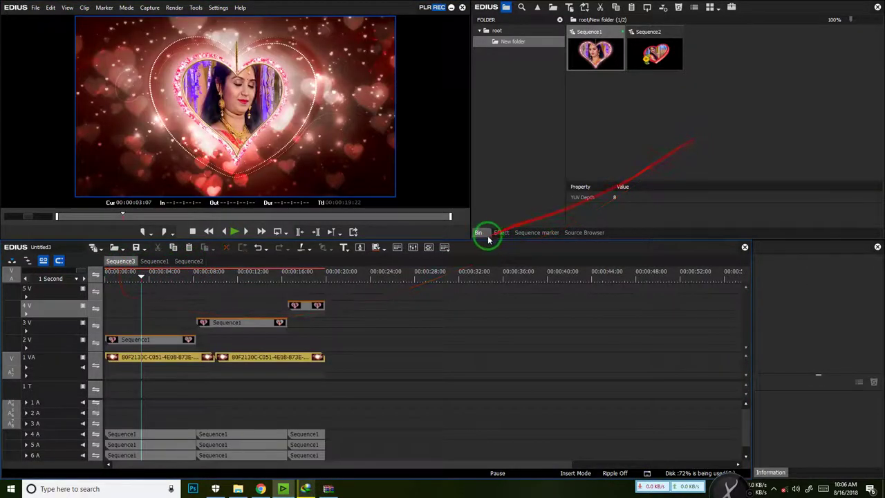
- Add video tracks above track 5V in Sequence3 and place the Sequence2 clip at the start of track 5V
left_click_drag(672, 61, 199, 309)
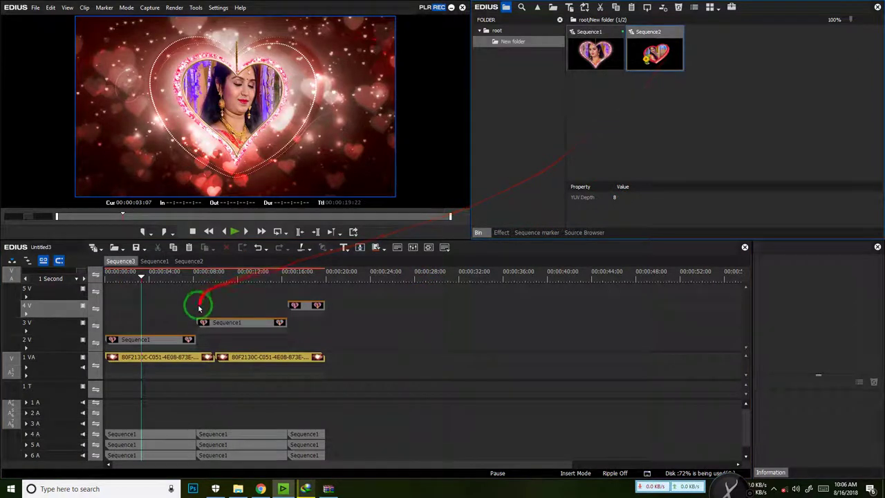
right_click(74, 292)
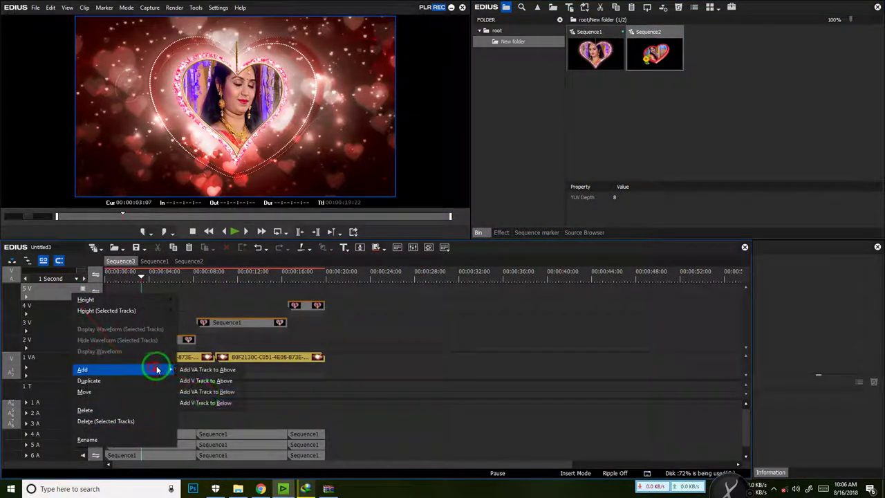
left_click(221, 380)
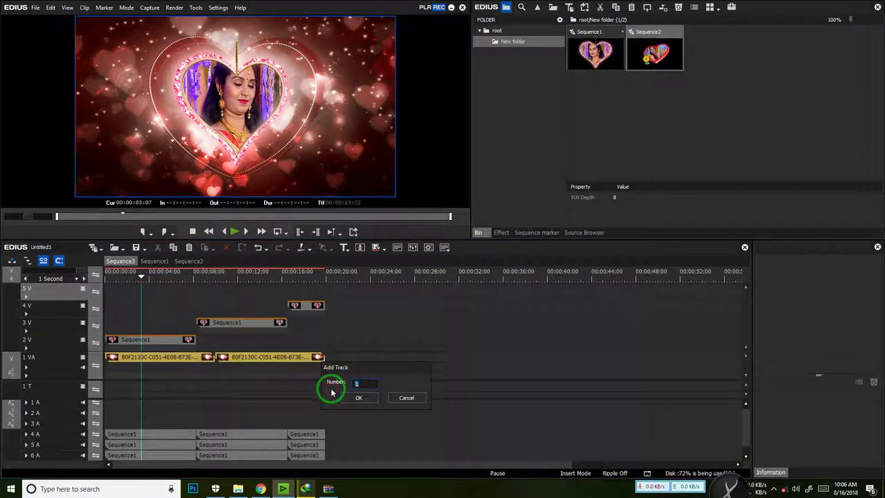
key("Return")
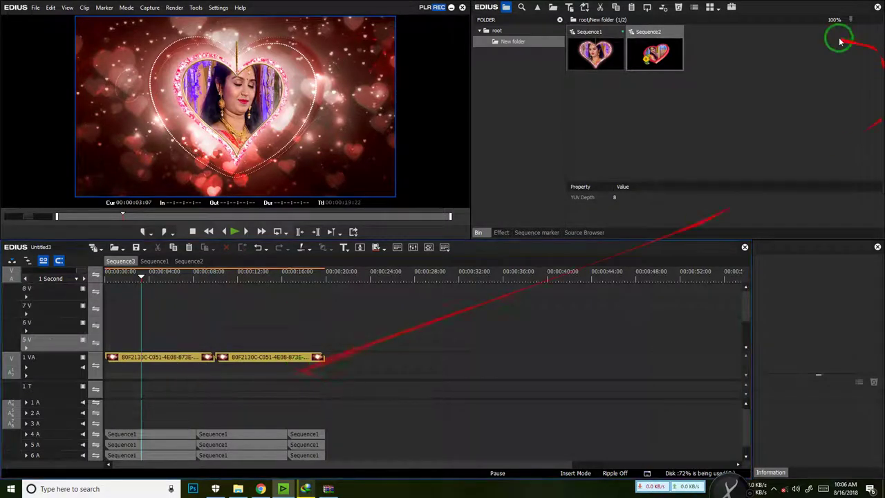
left_click_drag(655, 56, 102, 340)
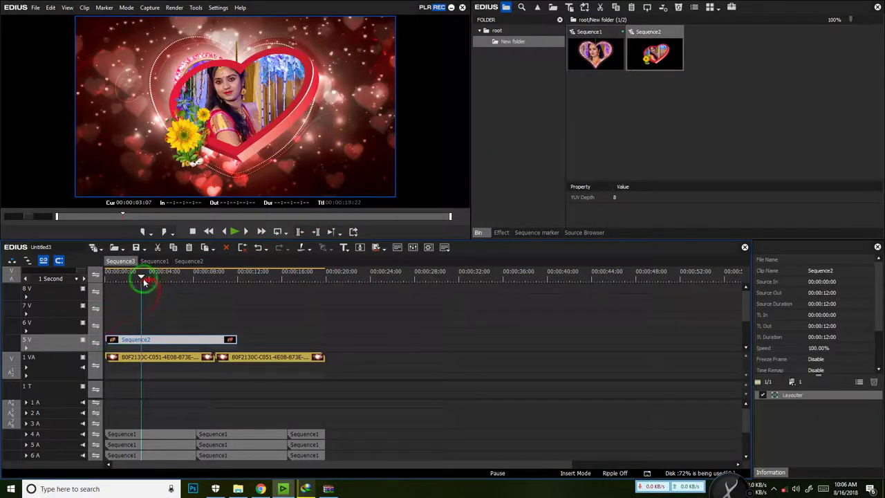
- Scale the Sequence2 clip on track 5V to 48.2%, position it at X -32.1%, Y 26.0%, and rotate it 51.5° in the Layouter
left_click_drag(146, 280, 130, 281)
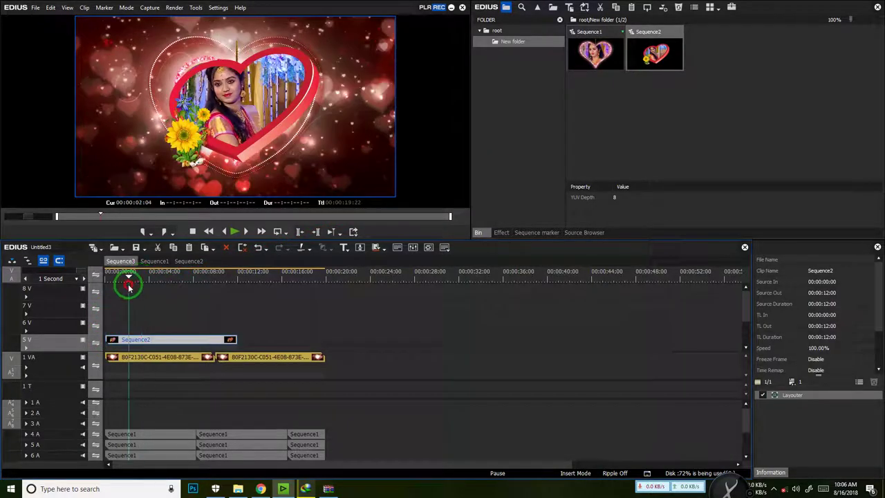
left_click(807, 396)
double_click(807, 396)
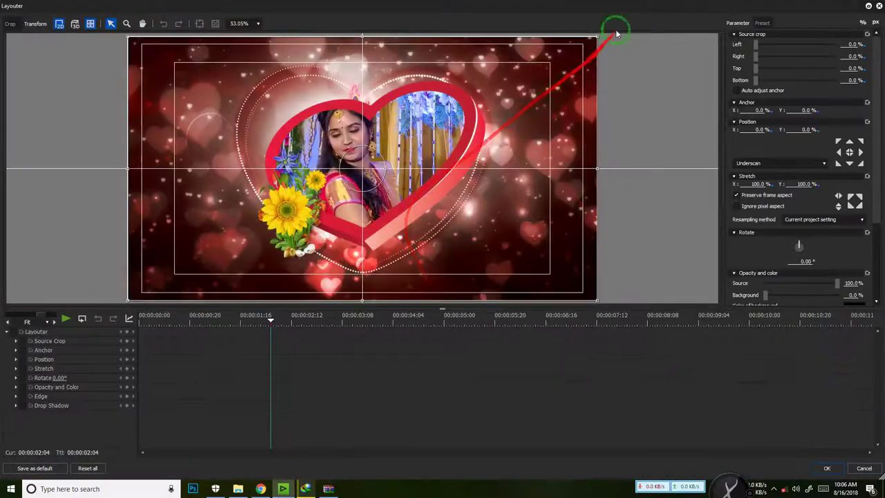
left_click_drag(599, 39, 479, 134)
left_click_drag(428, 166, 304, 230)
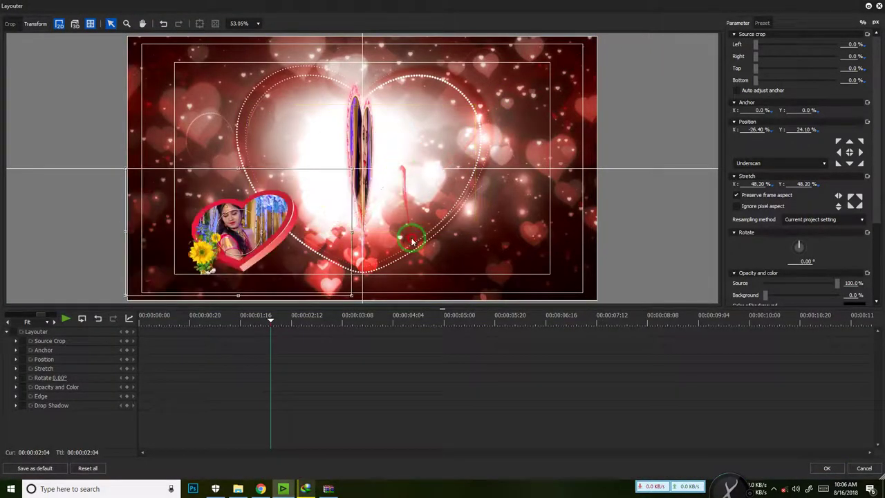
left_click_drag(262, 235, 247, 261)
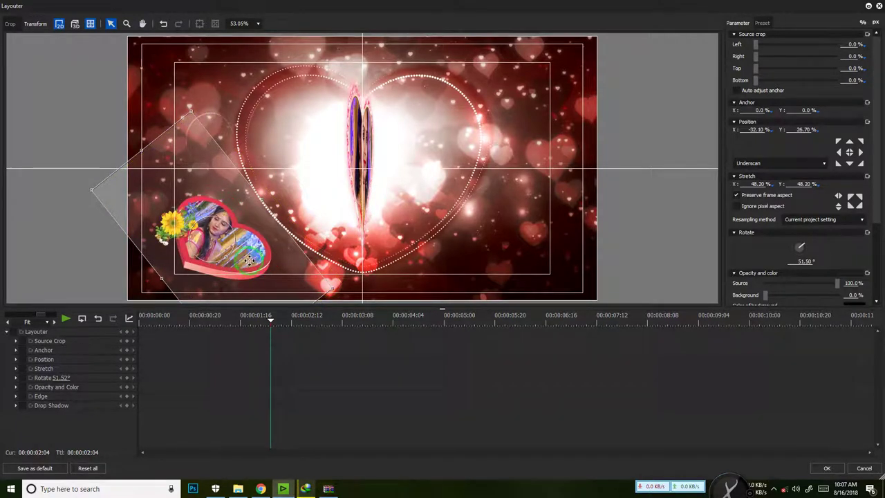
left_click_drag(247, 260, 248, 257)
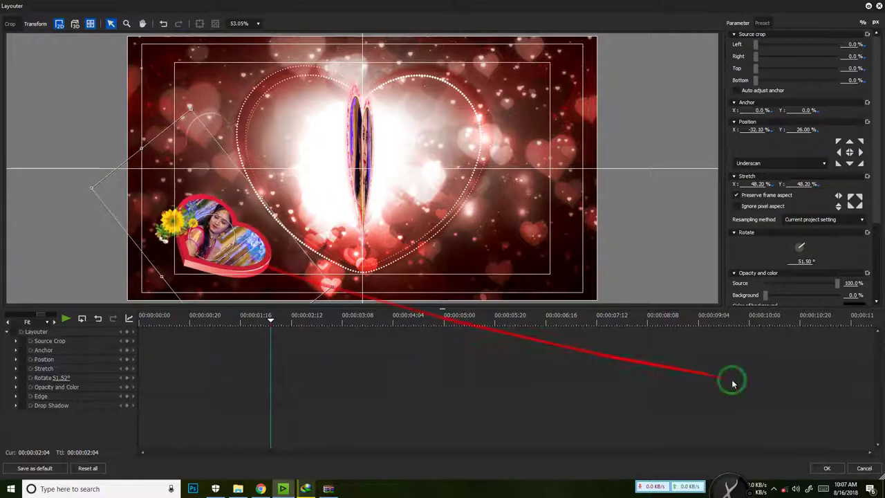
left_click(827, 468)
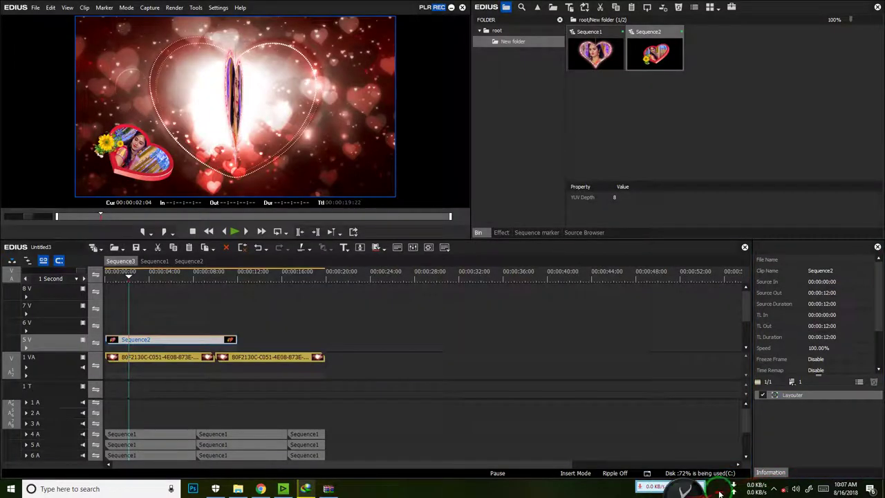
left_click(775, 488)
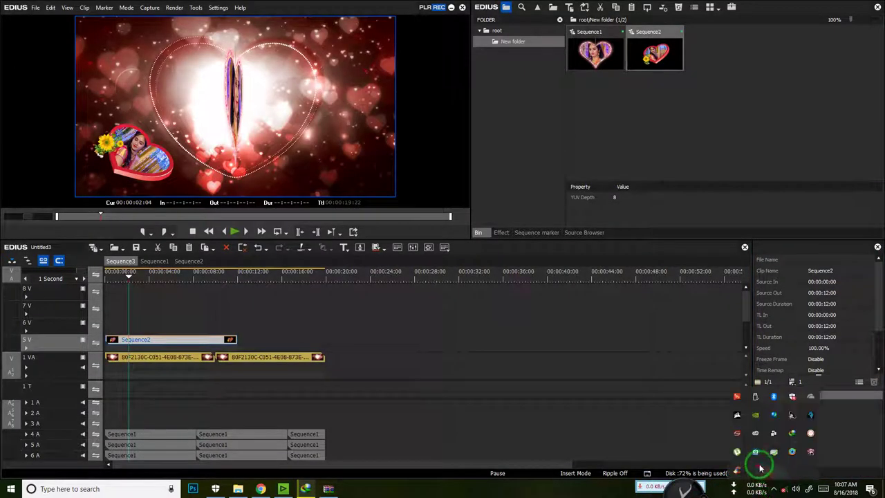
left_click(759, 469)
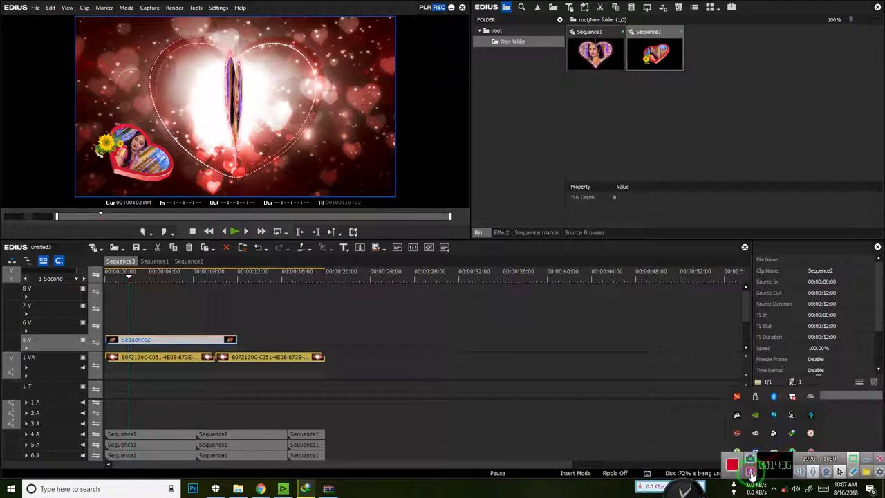
left_click(868, 461)
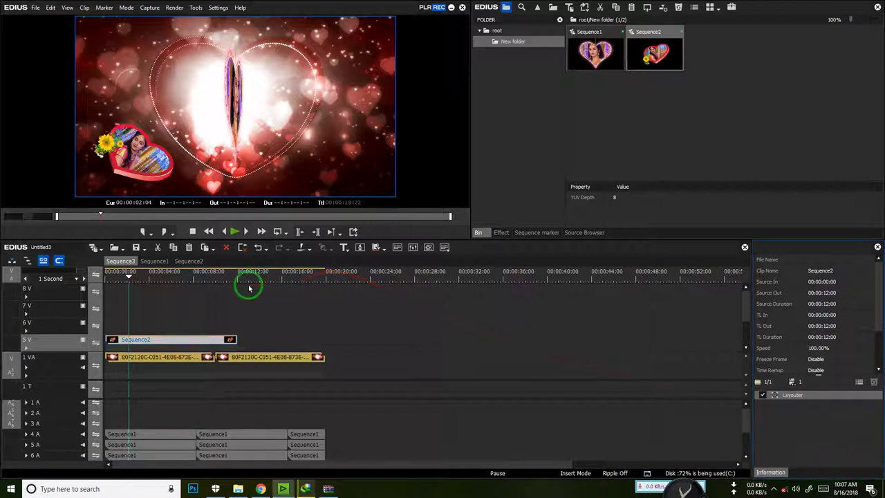
left_click_drag(249, 288, 300, 193)
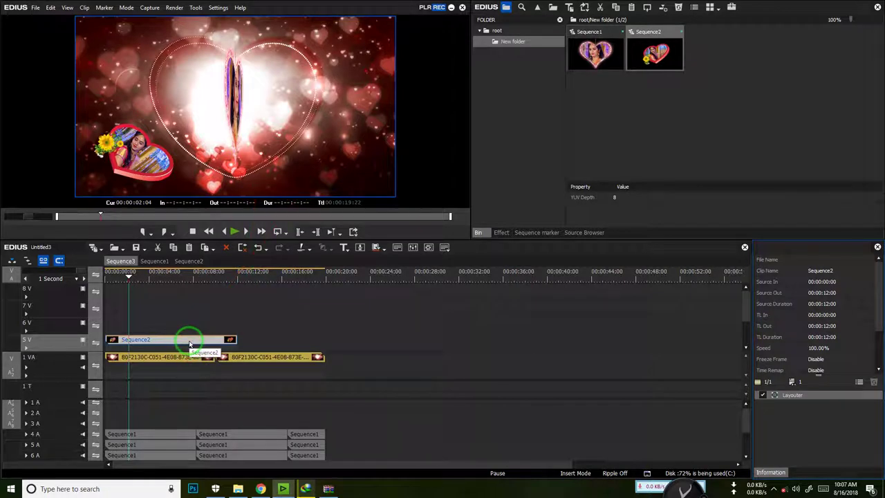
- Return the playhead to the start of Sequence3
left_click_drag(129, 274, 101, 277)
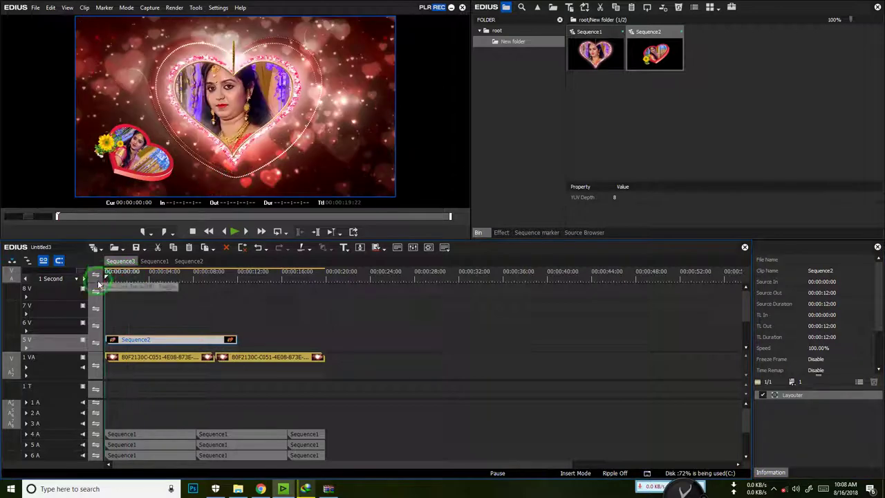
key("ctrl+v")
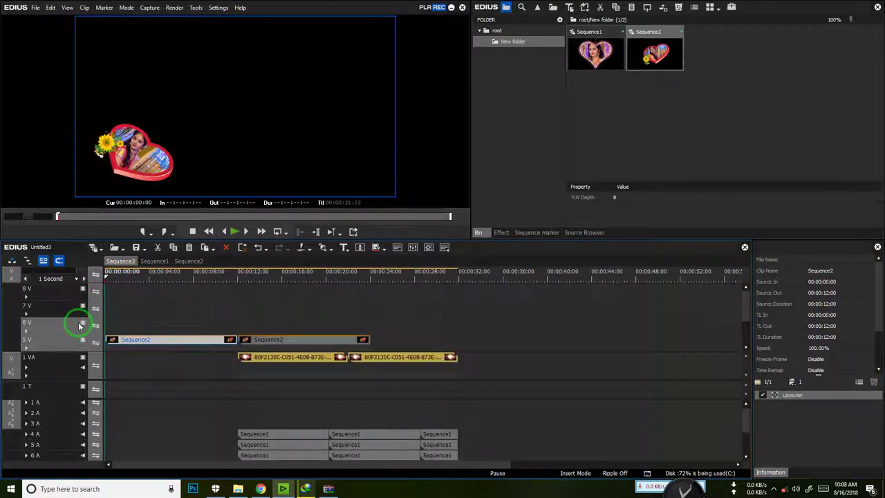
key("ctrl+z")
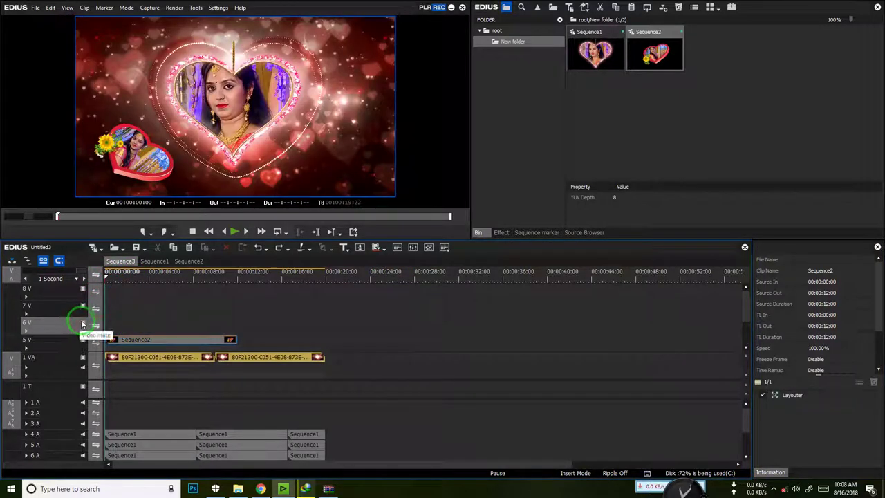
key("ctrl+v")
key("ctrl+z")
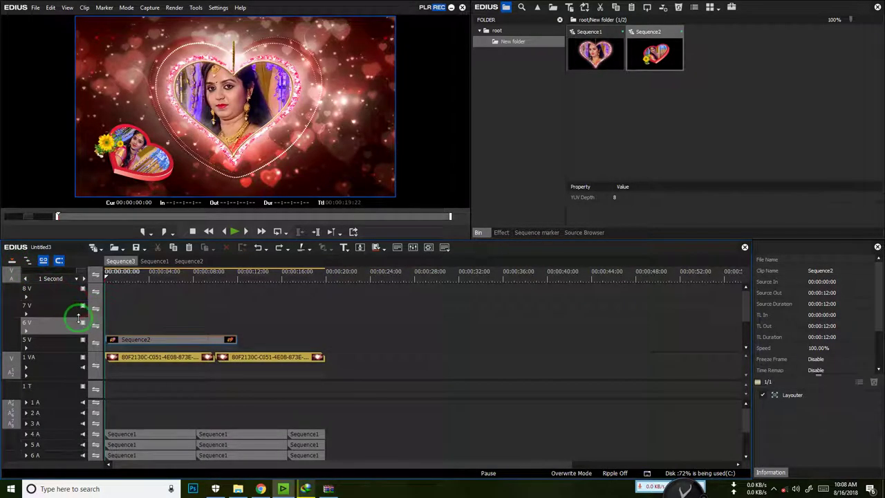
- Paste a Sequence2 copy at the start of track 6V in overwrite mode and lay it out at X 29.3%, Y 25.7%, rotated -20.1°
key("ctrl+v")
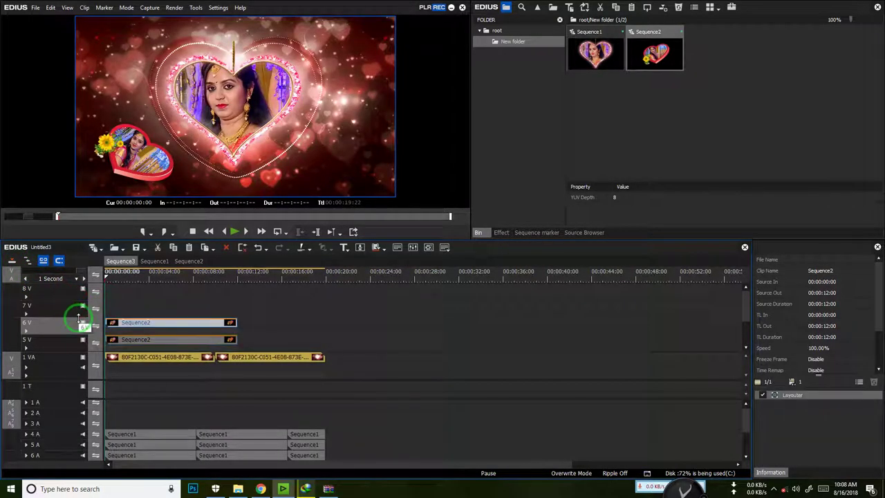
double_click(792, 395)
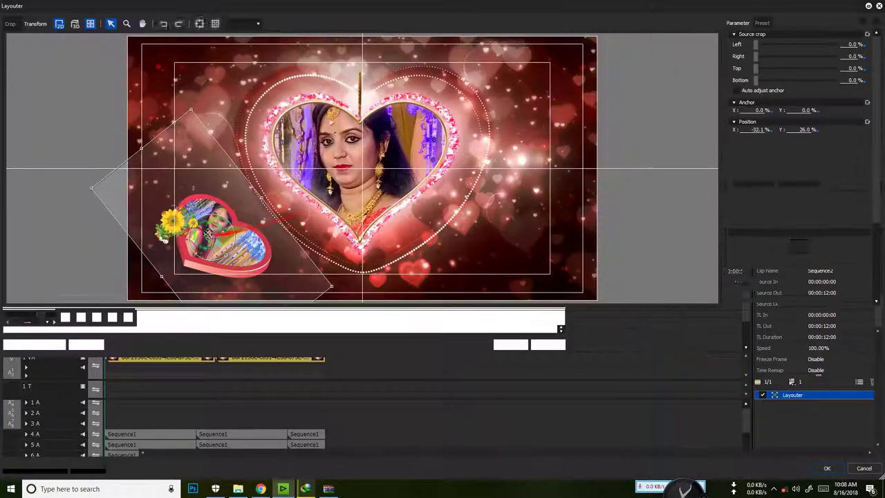
left_click_drag(273, 270, 497, 249)
left_click_drag(446, 229, 569, 174)
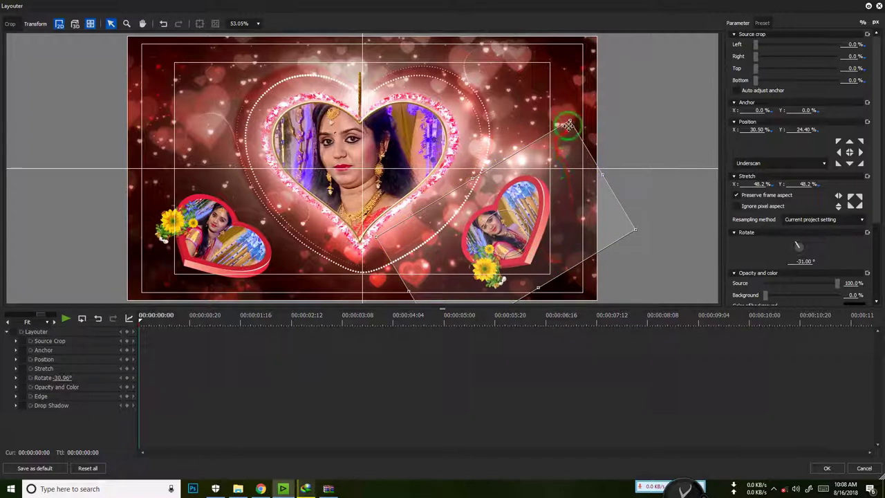
left_click_drag(526, 222, 530, 226)
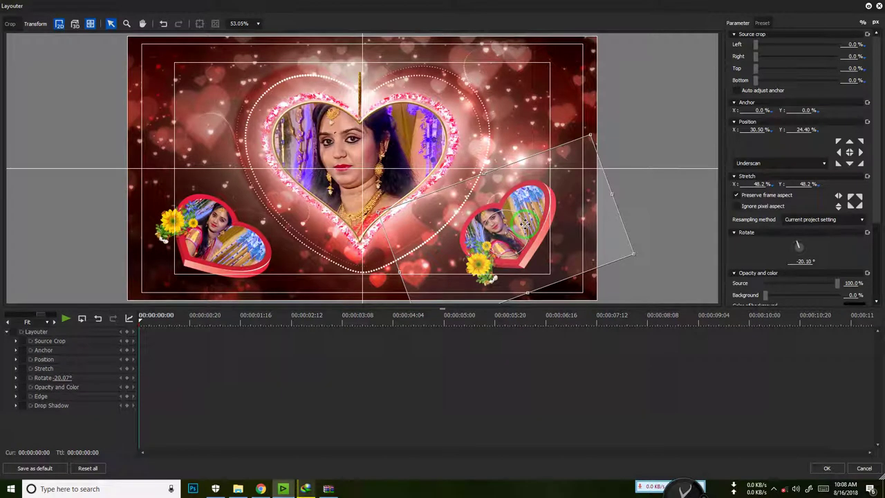
left_click_drag(521, 238, 529, 240)
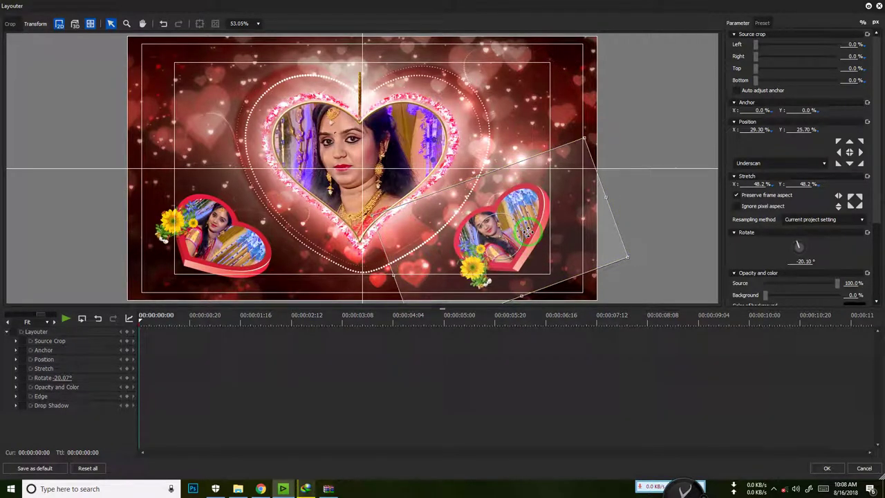
left_click(607, 356)
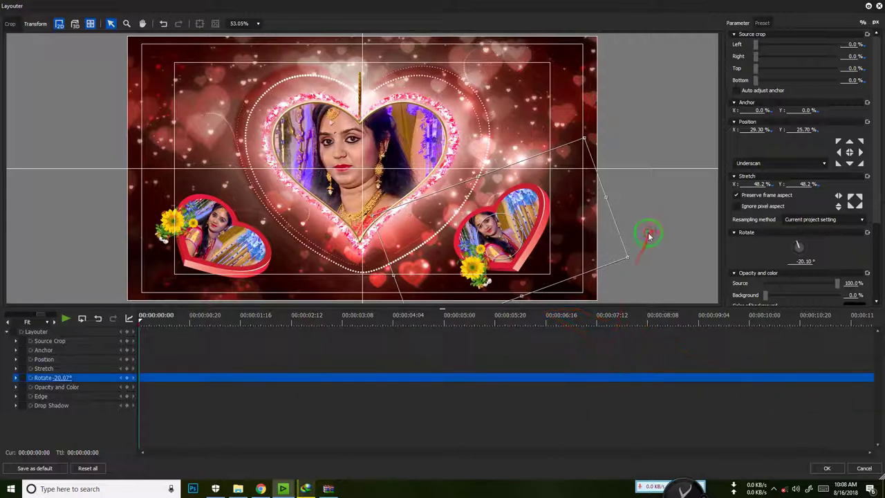
left_click(826, 468)
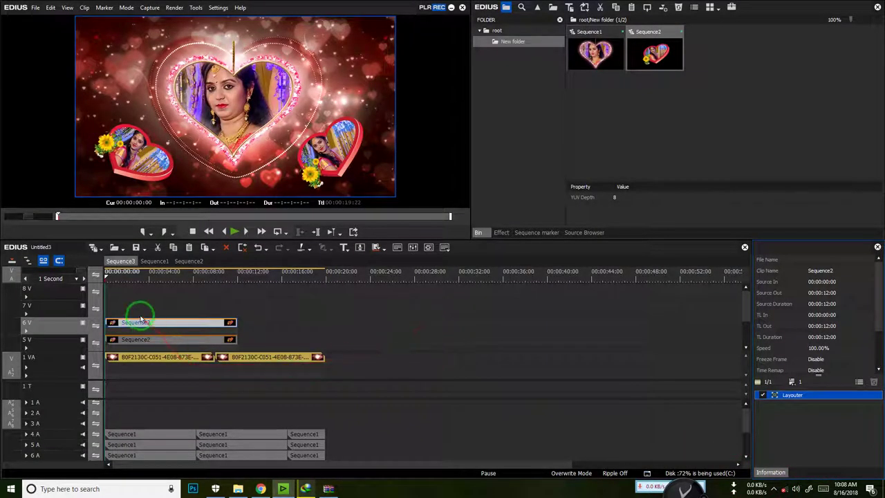
- Enable Layouter keyframing on track 5V's Sequence2 clip and add a 50.4° rotation keyframe at 00:00:00:00
left_click(126, 271)
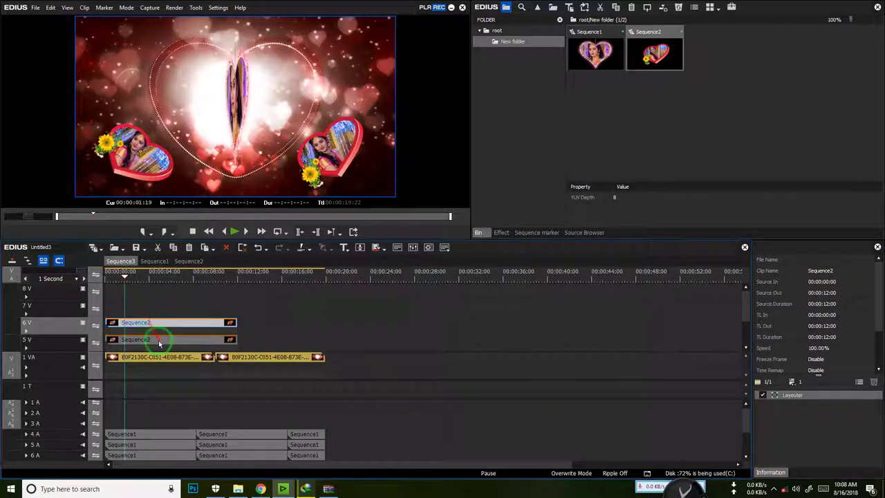
left_click(158, 340)
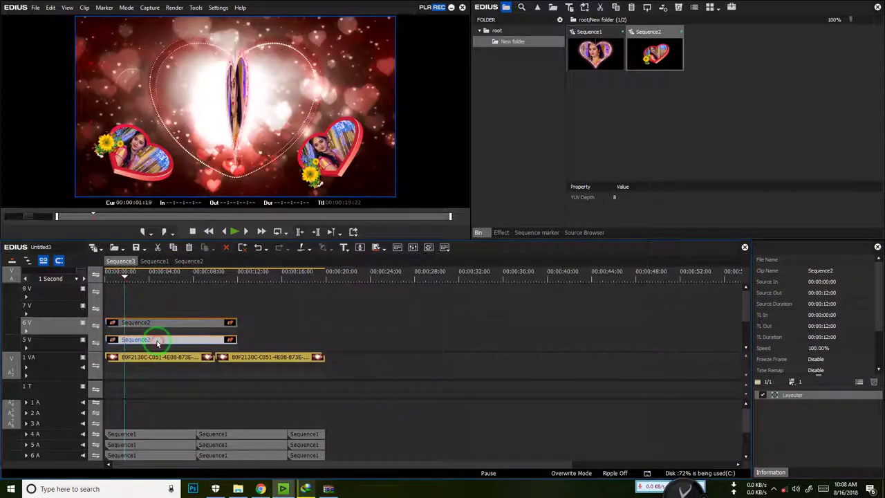
double_click(813, 398)
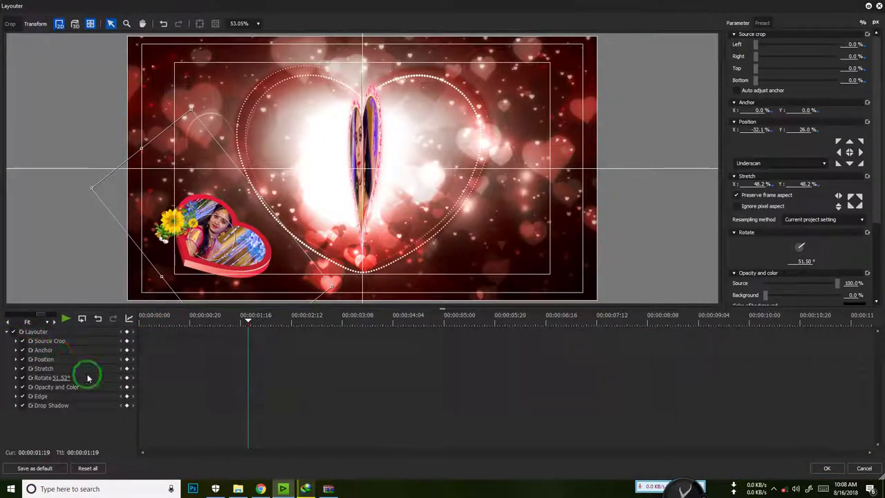
left_click_drag(248, 320, 112, 336)
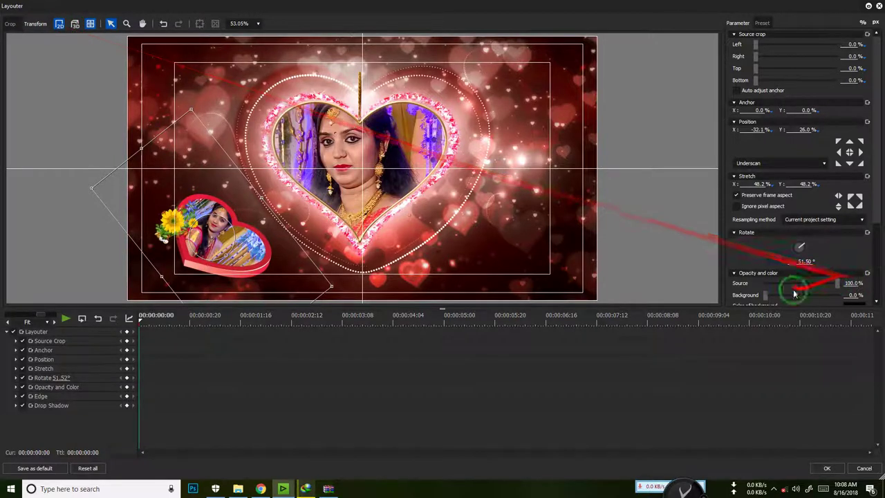
left_click_drag(802, 246, 803, 244)
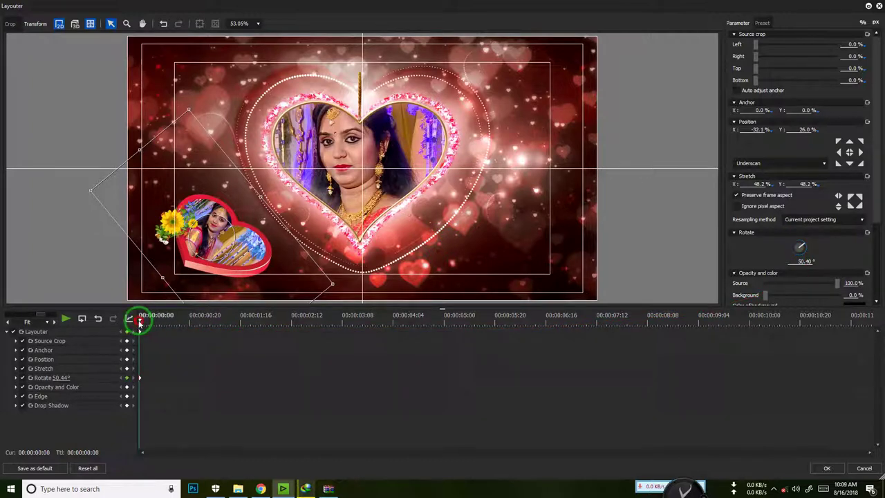
left_click(811, 245)
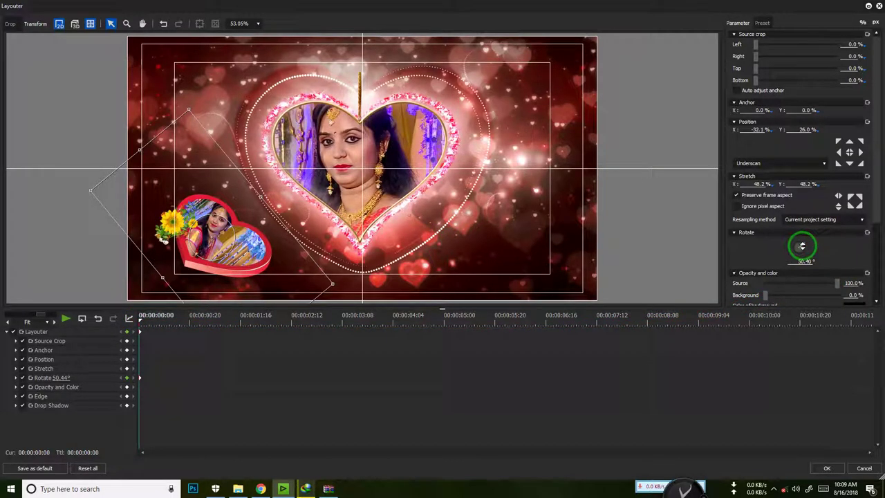
- Add rotation keyframes of -21.9° at 00:00:00:20 and -90.3° at 00:00:01:16
left_click_drag(126, 328, 189, 320)
left_click(820, 247)
left_click_drag(821, 247, 445, 243)
left_click_drag(191, 323, 241, 325)
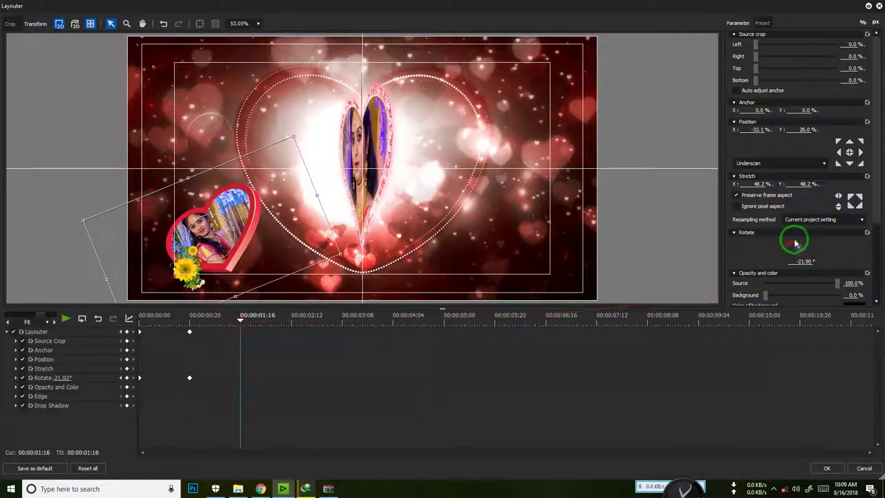
left_click_drag(796, 242, 442, 233)
left_click_drag(782, 244, 357, 296)
- Add rotation keyframes of -110.1° at 00:00:02:12 and -158.7° at 00:00:03:08
left_click_drag(243, 329, 291, 321)
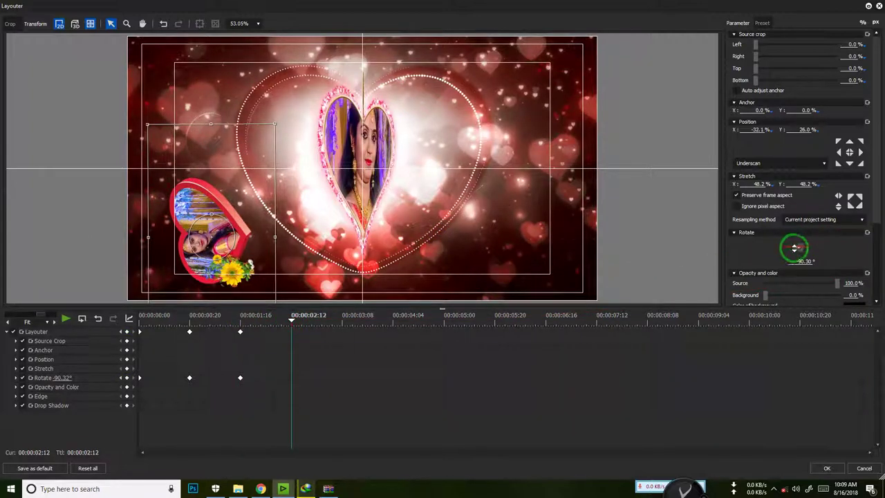
left_click_drag(796, 248, 795, 248)
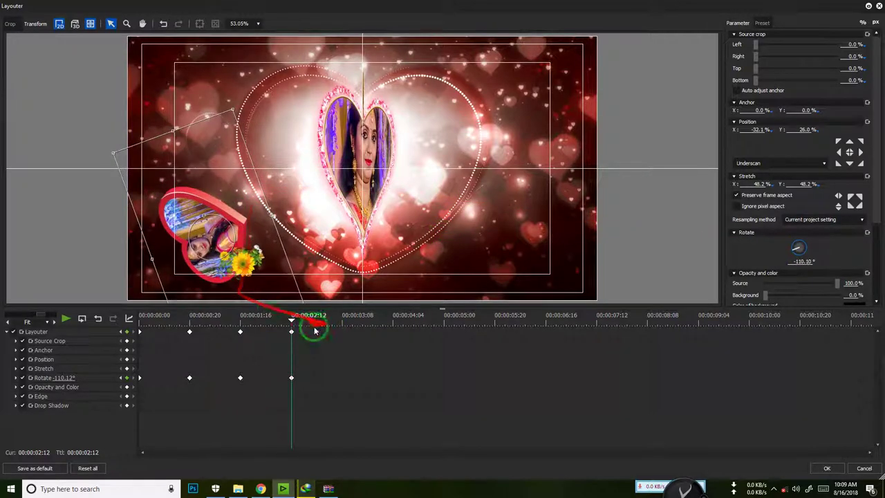
left_click_drag(294, 325, 342, 322)
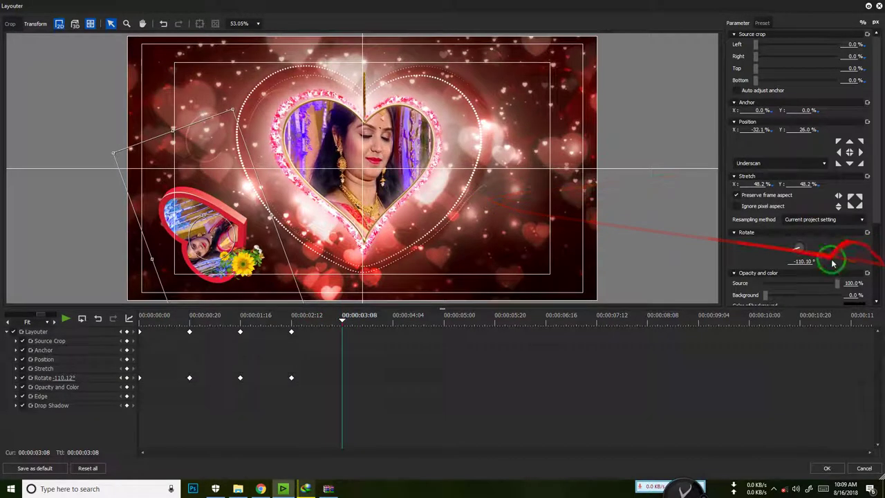
left_click_drag(796, 247, 443, 237)
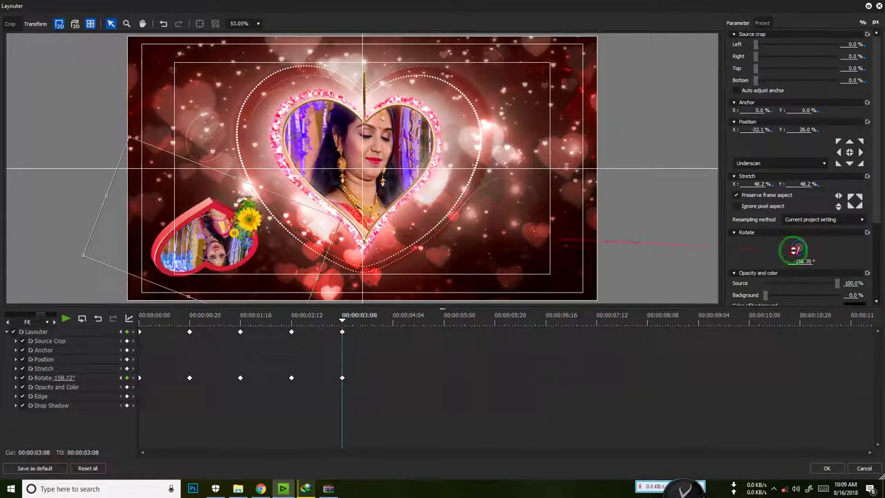
- Add a -304.9° rotation keyframe at 00:00:04:04 and apply the layout changes
left_click_drag(341, 322, 393, 336)
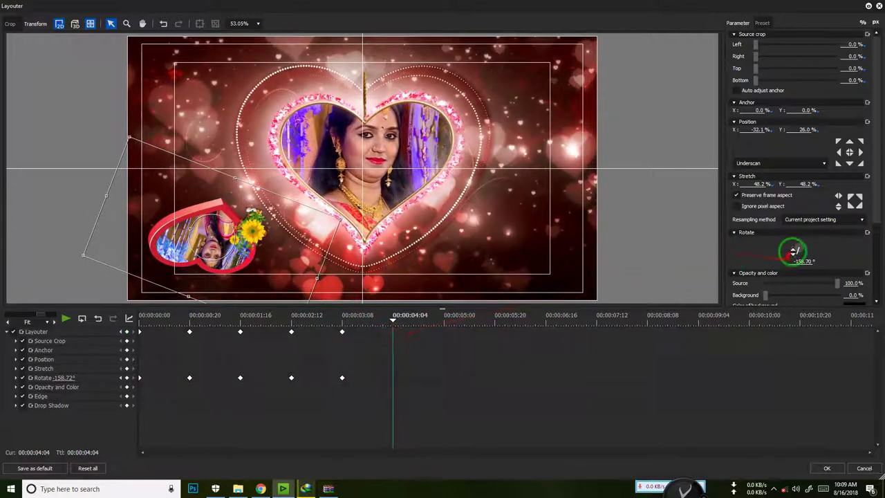
left_click_drag(798, 249, 800, 253)
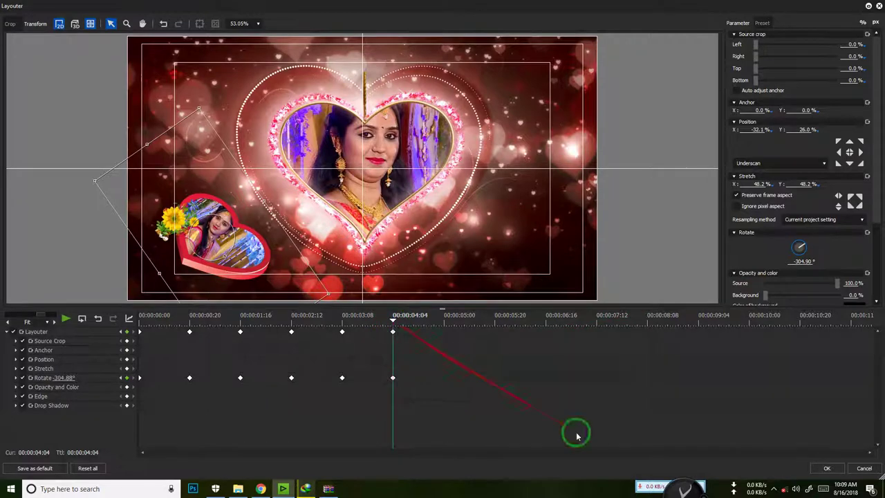
left_click(833, 468)
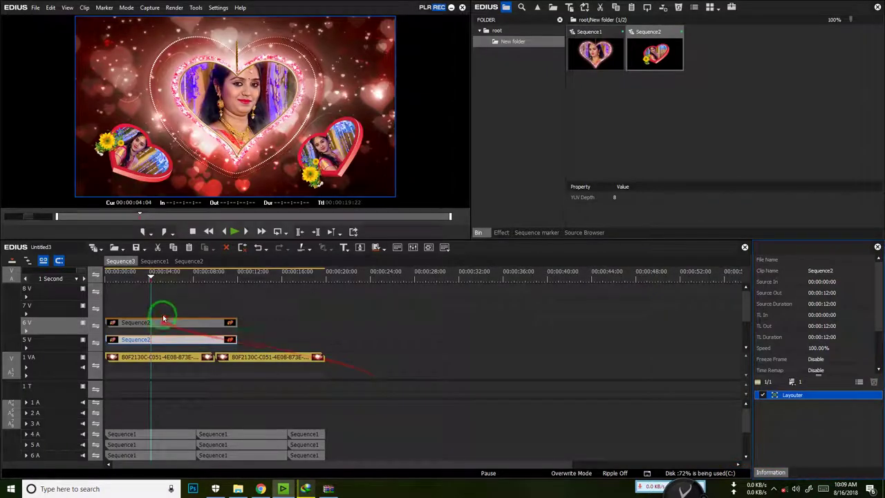
- Enable Layouter keyframing on track 6V's Sequence2 clip and add a starting position keyframe at 00:00:00:00
left_click_drag(148, 273, 118, 291)
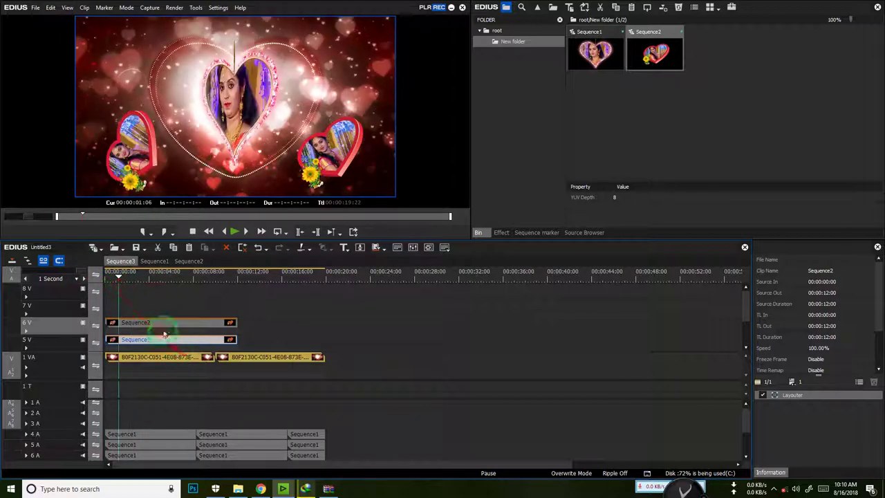
left_click_drag(161, 322, 504, 374)
double_click(792, 395)
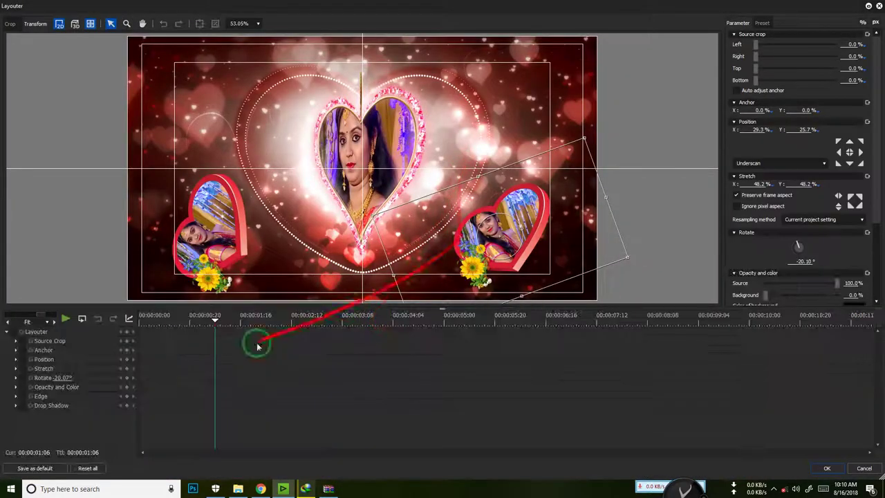
left_click_drag(216, 321, 139, 325)
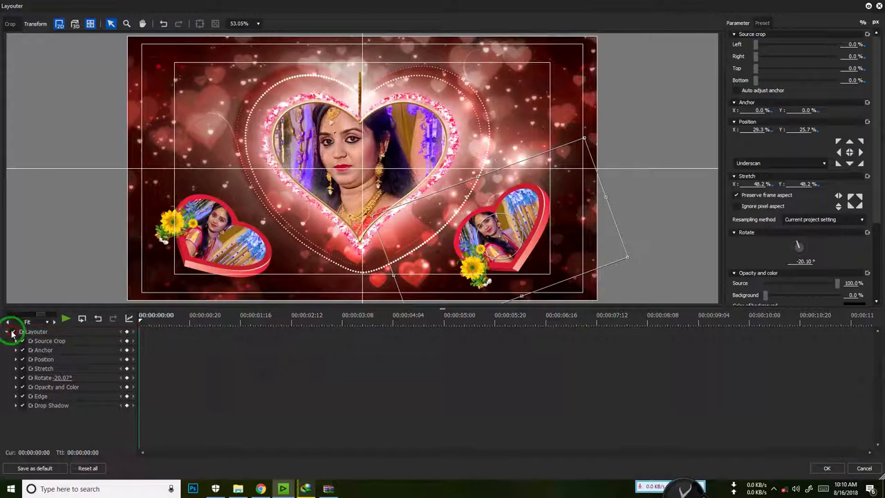
left_click_drag(592, 257, 594, 252)
- Move the small heart up to X 35.20 %, Y -32.10 % and place that position keyframe at 00:00:01:16
left_click_drag(141, 320, 189, 316)
left_click_drag(527, 201, 550, 92)
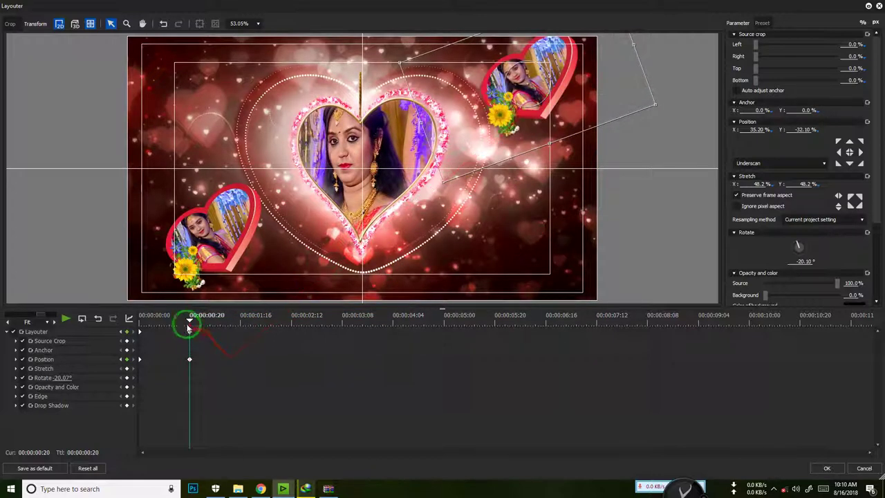
left_click_drag(190, 331, 342, 340)
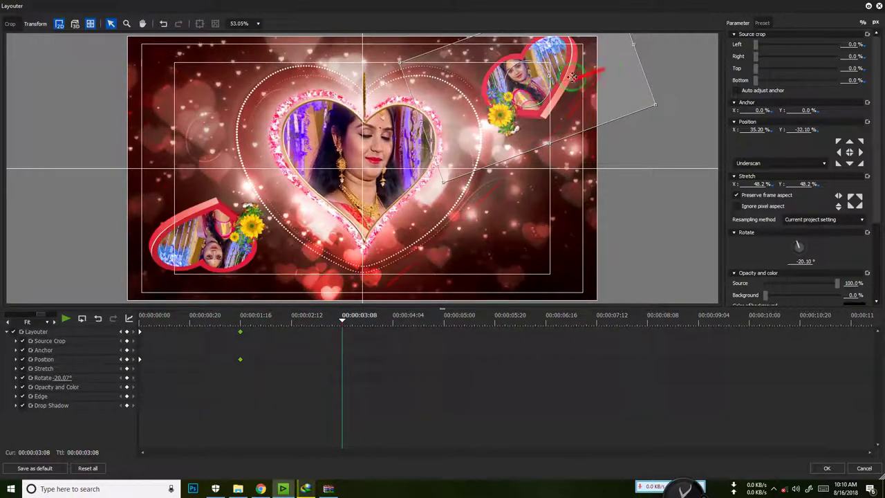
- Add position keyframes of X 36.40 %, Y 29.90 % at 00:00:03:08 and X 37.70 %, Y -29.70 % at 00:00:05:00
left_click_drag(539, 92, 545, 253)
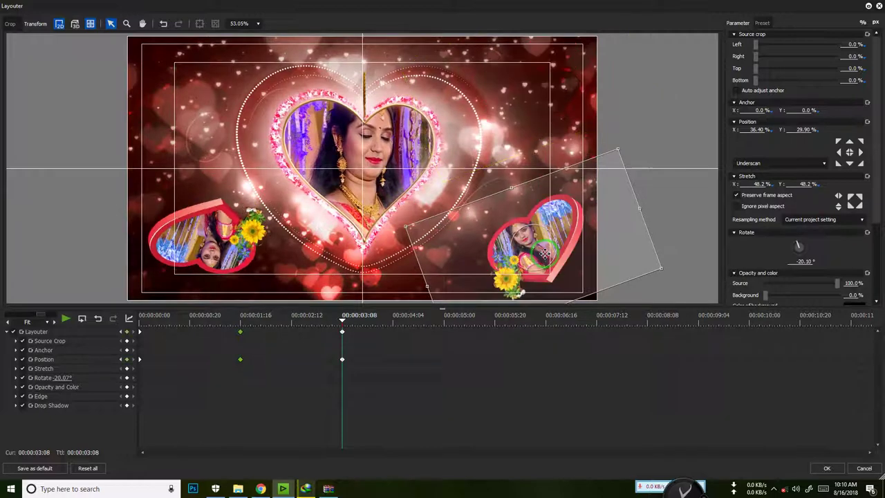
left_click_drag(343, 327, 445, 330)
left_click_drag(541, 273, 549, 116)
left_click(469, 361)
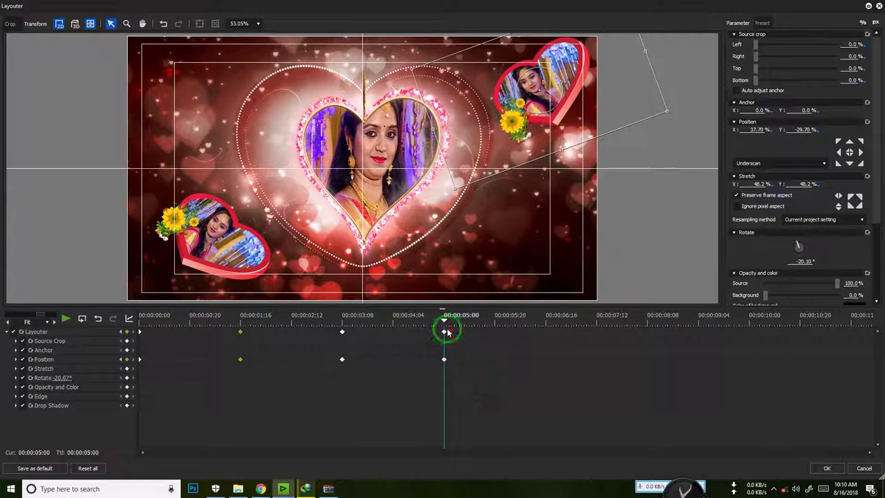
- Spread the three position keyframes after the start to 00:00:02:12, 00:00:05:00 and 00:00:07:12, and apply the layout changes
left_click_drag(466, 337, 601, 348)
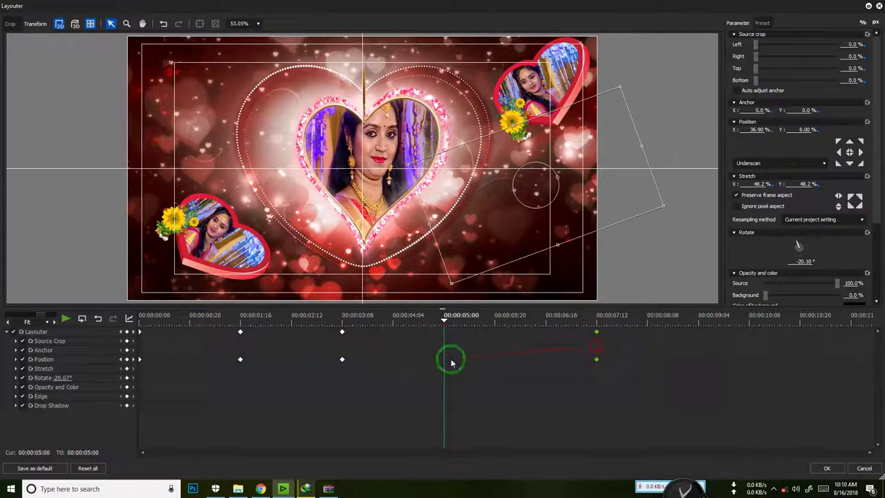
left_click(270, 338)
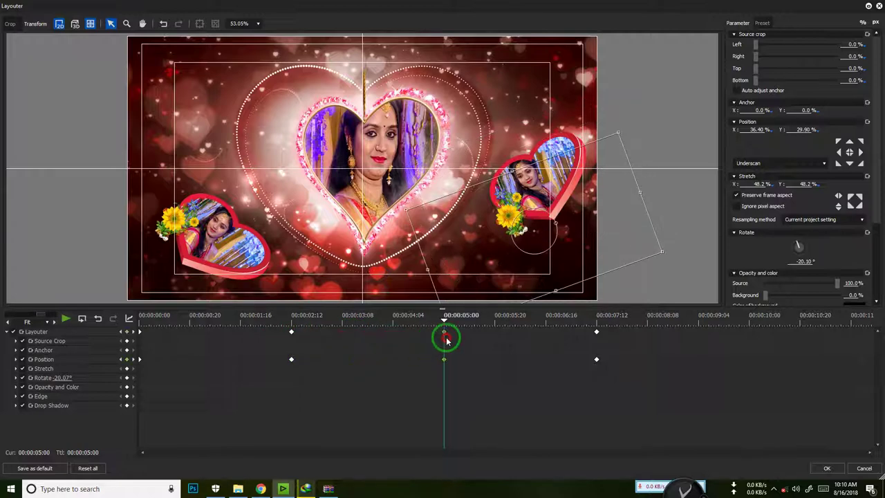
left_click_drag(446, 339, 636, 346)
left_click(863, 467)
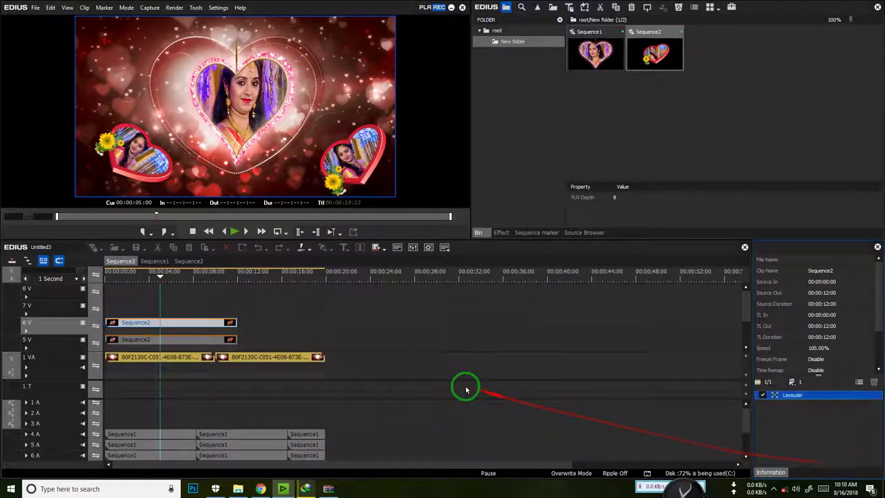
- Play Sequence3 from the start in full screen to check the motion of both small hearts
left_click_drag(161, 281, 291, 295)
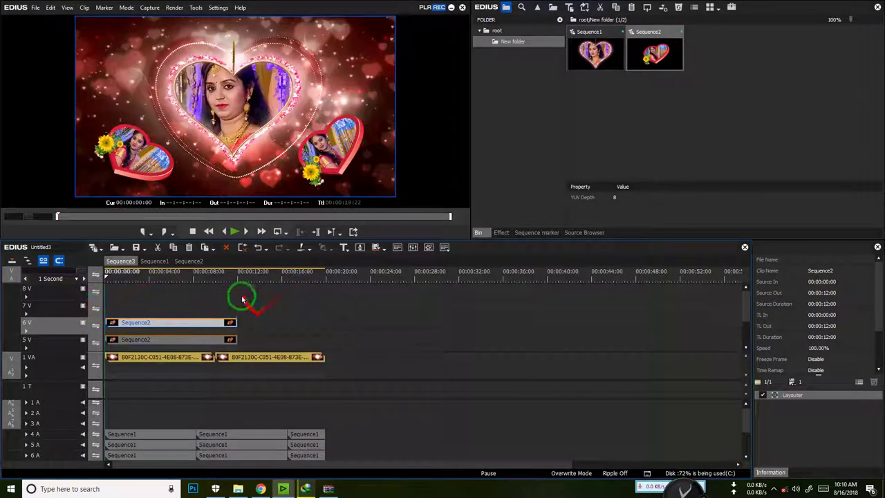
left_click(263, 329)
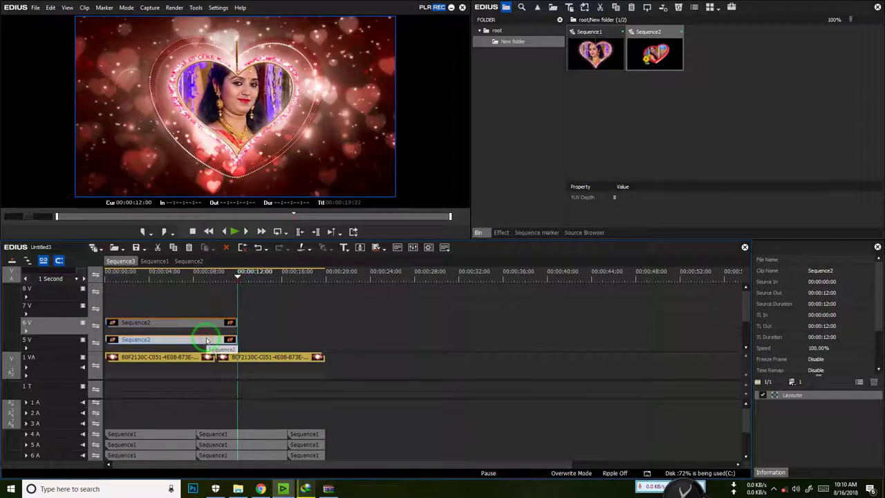
left_click_drag(191, 282, 114, 272)
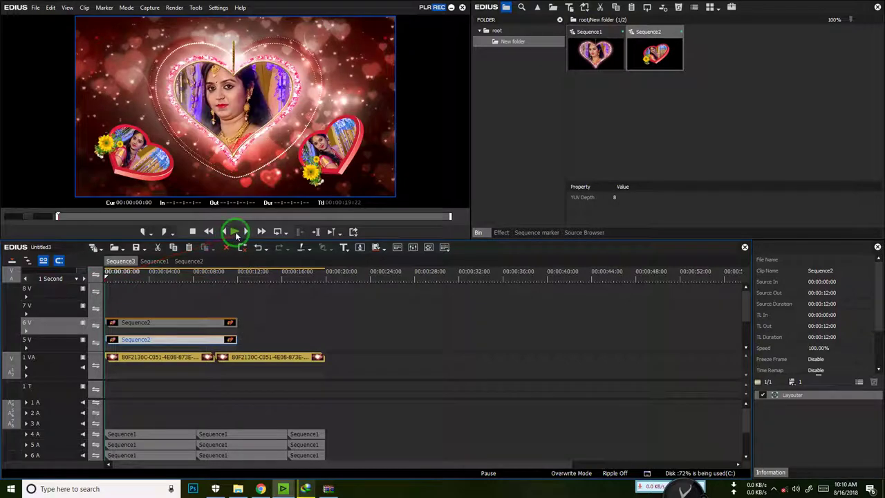
left_click(236, 233)
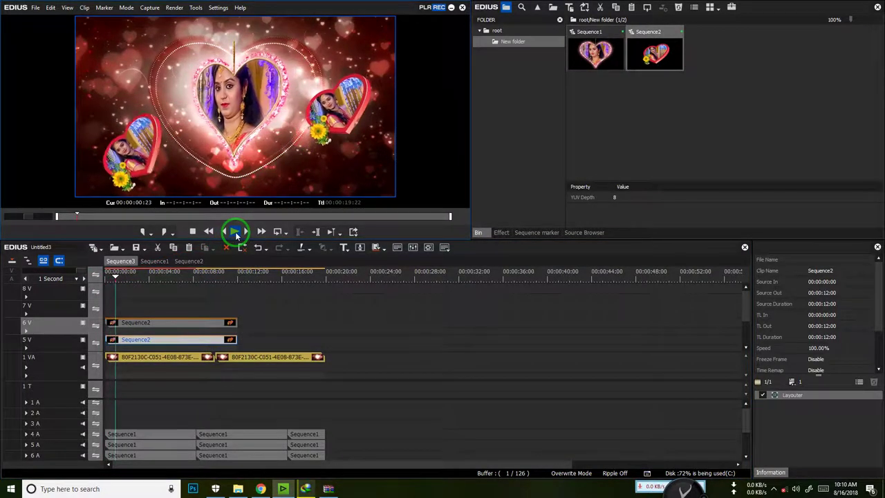
key("ctrl+F11")
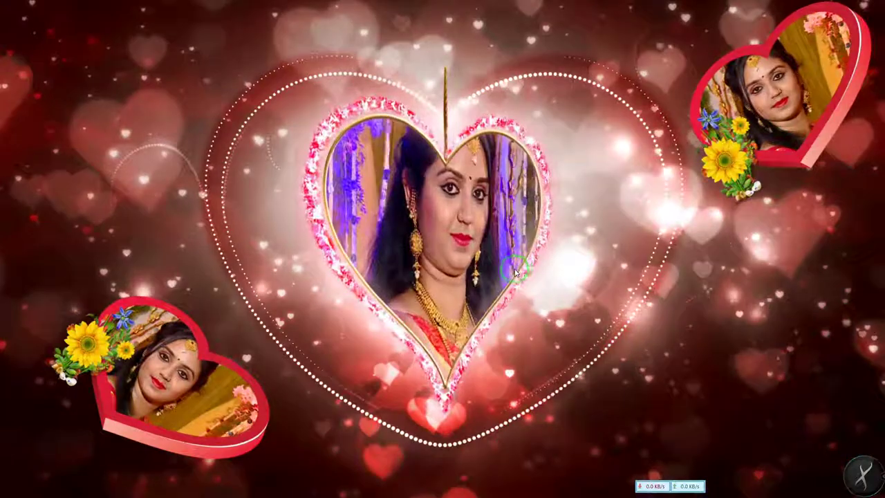
key("Escape")
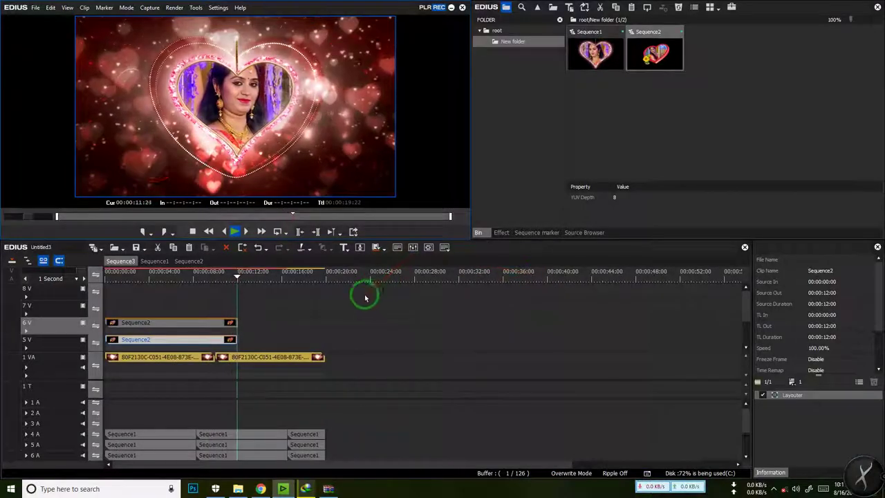